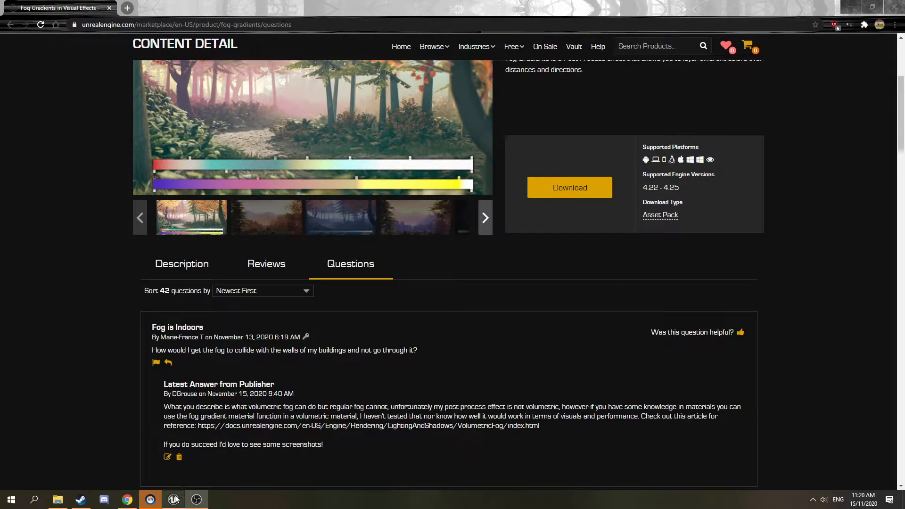
Step: Switch to Unreal Editor and look around the forest level to examine its coloured volumetric fog
{"action": "left_click", "coordinate": [174, 499]}
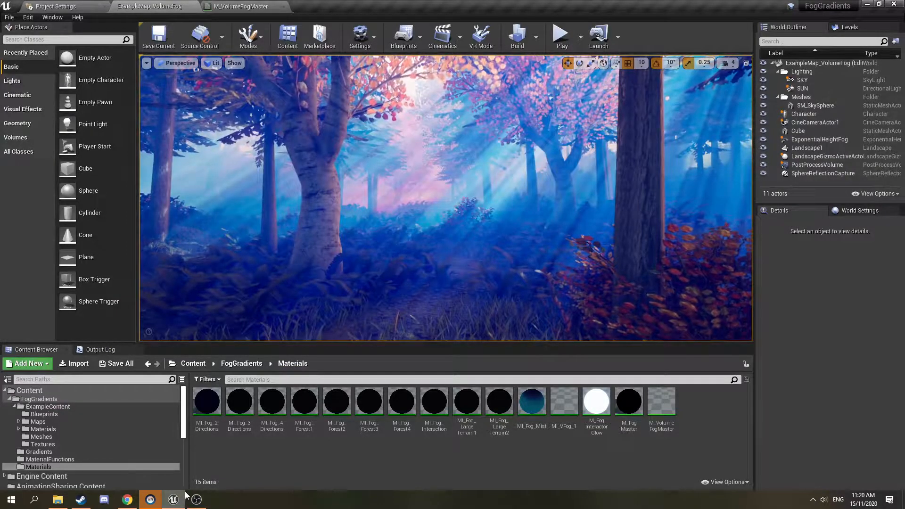
{"action": "mouse_move", "coordinate": [494, 286]}
{"action": "right_mouse_down"}
{"action": "mouse_move", "coordinate": [503, 295]}
{"action": "mouse_move", "coordinate": [486, 293]}
{"action": "right_mouse_up"}
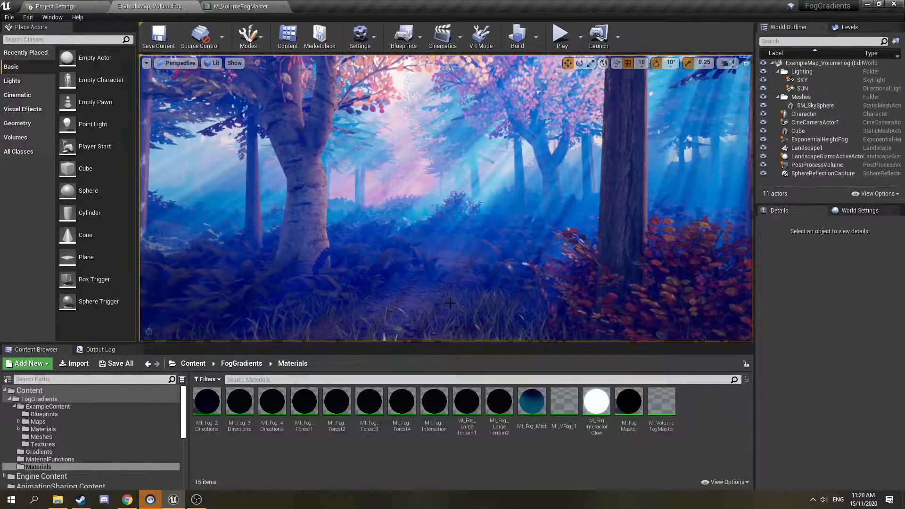
{"action": "mouse_move", "coordinate": [450, 303]}
{"action": "right_mouse_down"}
{"action": "mouse_move", "coordinate": [439, 306]}
{"action": "mouse_move", "coordinate": [452, 303]}
{"action": "right_mouse_up"}
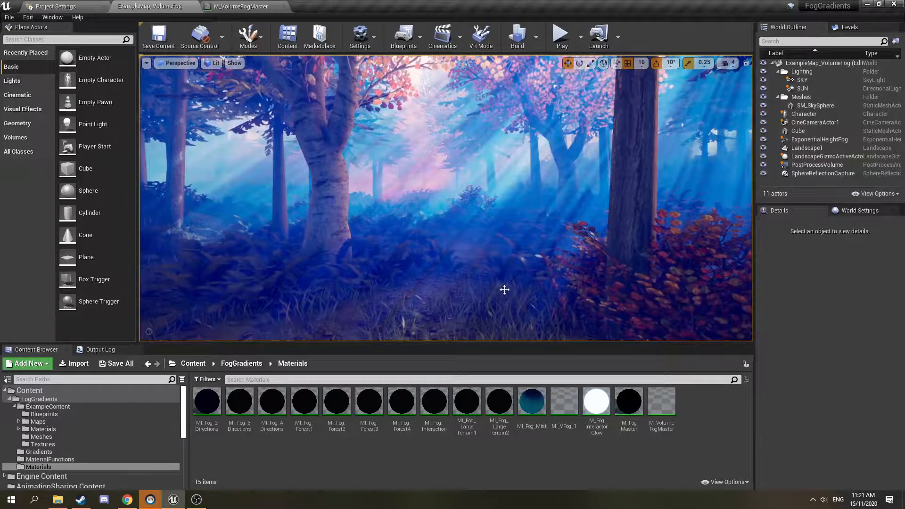
{"action": "right_click_drag", "start_coordinate": [486, 190], "coordinate": [417, 183]}
{"action": "key", "text": "w"}
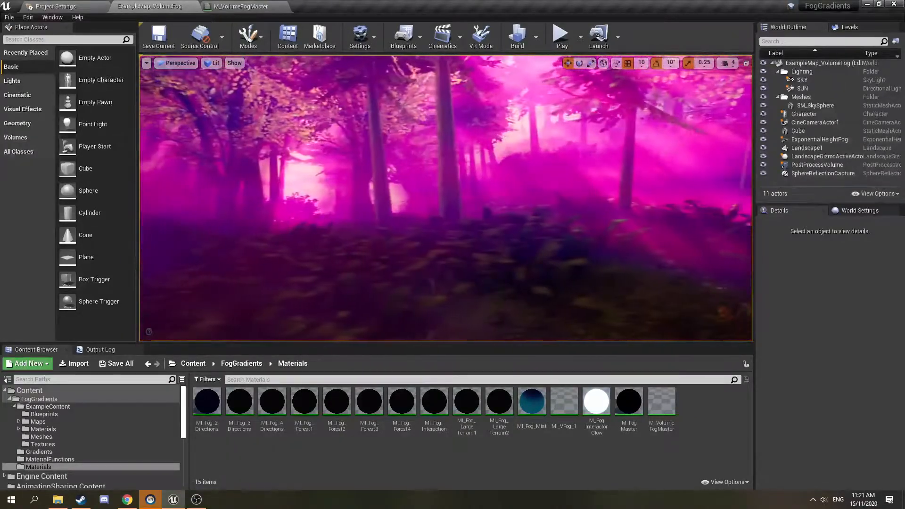
{"action": "right_click_drag", "start_coordinate": [417, 182], "coordinate": [563, 281]}
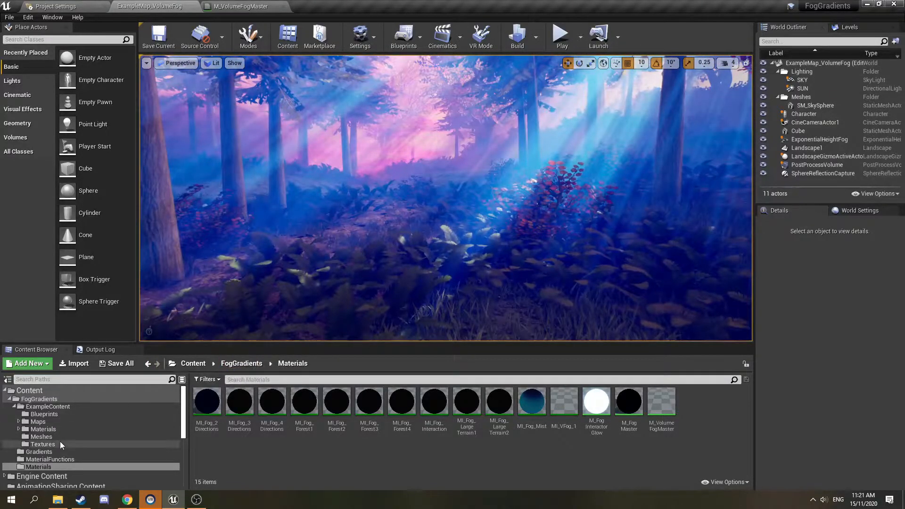
Step: Duplicate the M_FogMaster material in FogGradients/Materials and name the copy M_Volume2FogMaster
{"action": "left_click", "coordinate": [44, 429]}
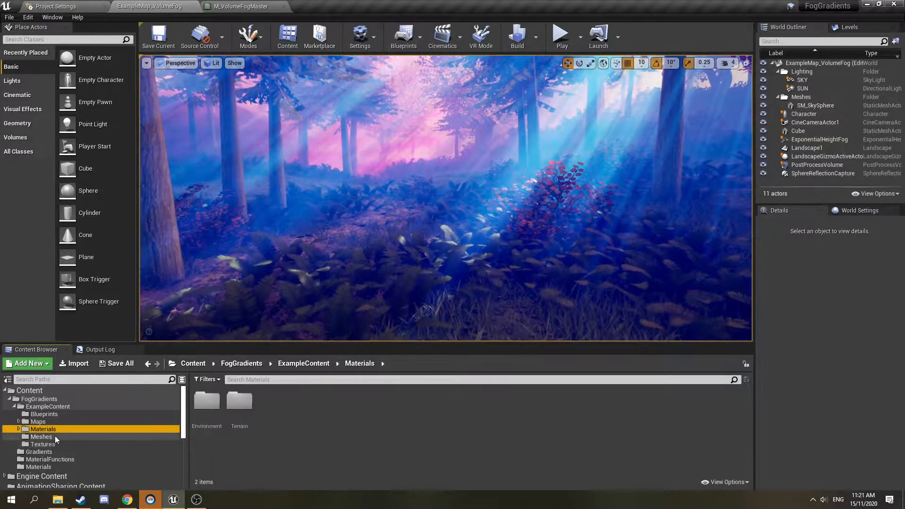
{"action": "left_click", "coordinate": [39, 467]}
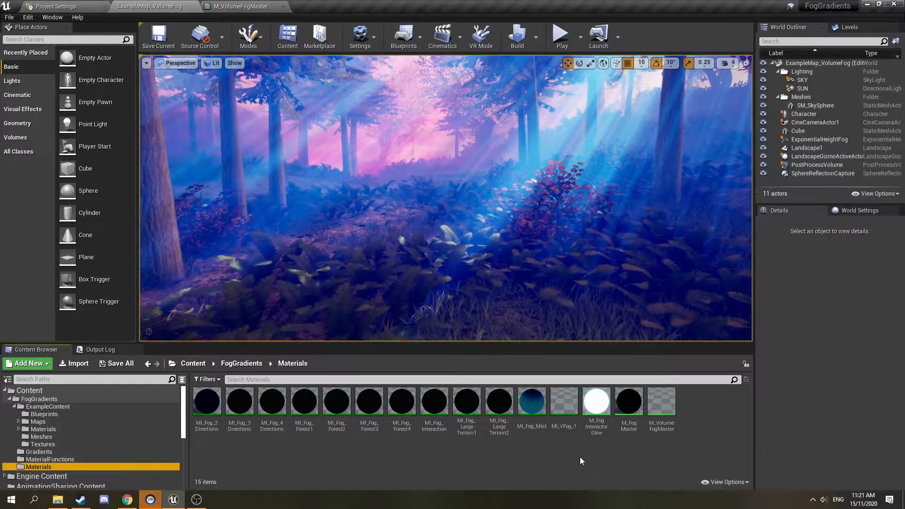
{"action": "left_click", "coordinate": [641, 405]}
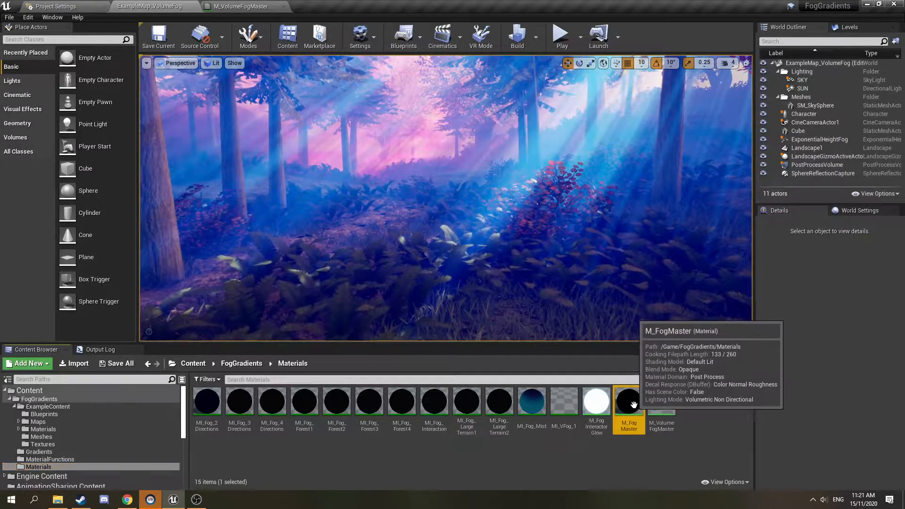
{"action": "right_click", "coordinate": [629, 405]}
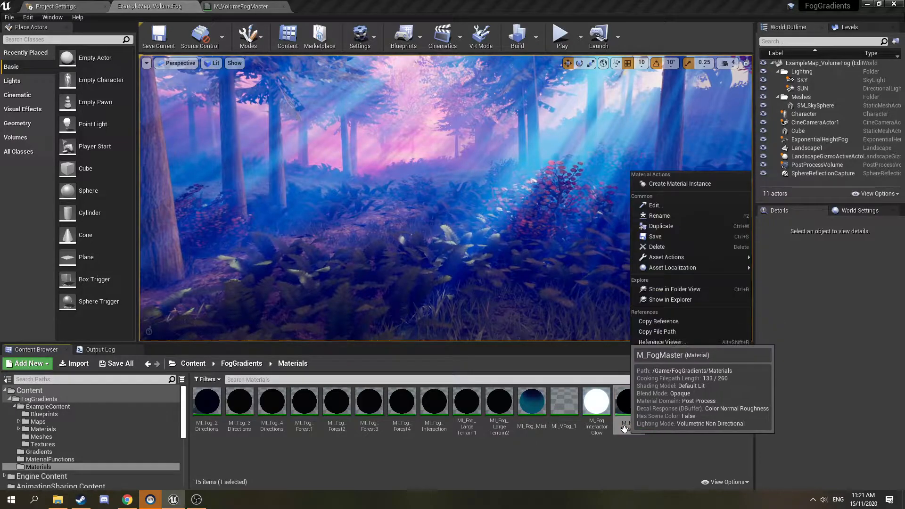
{"action": "left_click", "coordinate": [664, 227]}
{"action": "key", "text": "Right"}
{"action": "key", "text": "BackSpace"}
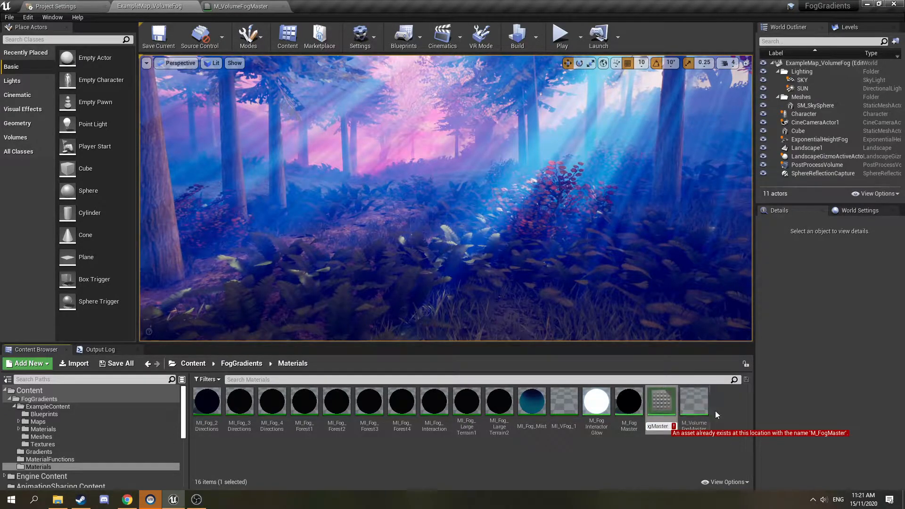
{"action": "key", "text": "Left"}
{"action": "key", "text": "Left"}
{"action": "key", "text": "Left"}
{"action": "key", "text": "Left"}
{"action": "key", "text": "Left"}
{"action": "key", "text": "Left"}
{"action": "key", "text": "Left"}
{"action": "key", "text": "Left"}
{"action": "key", "text": "Left"}
{"action": "type", "text": "Volume2"}
{"action": "key", "text": "Return"}
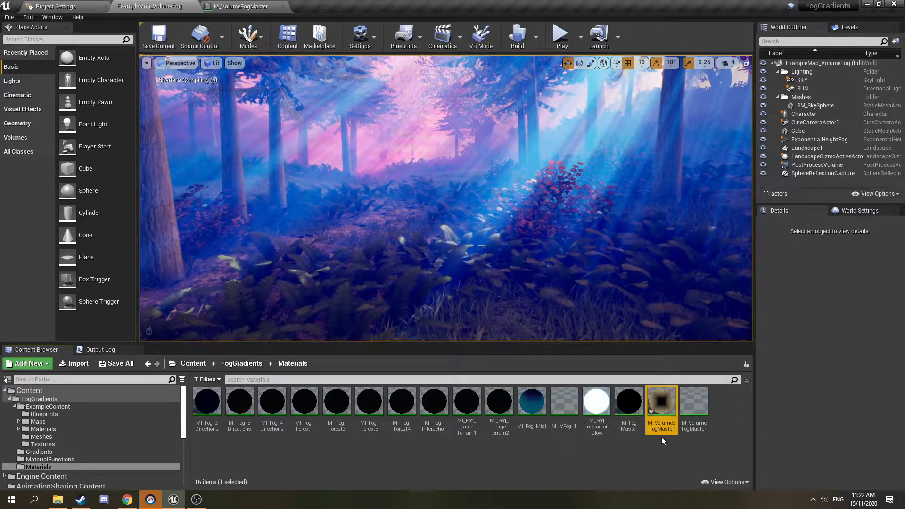
Step: Open M_Volume2FogMaster and set its material domain to Volume and its blend mode to Additive
{"action": "double_click", "coordinate": [665, 410]}
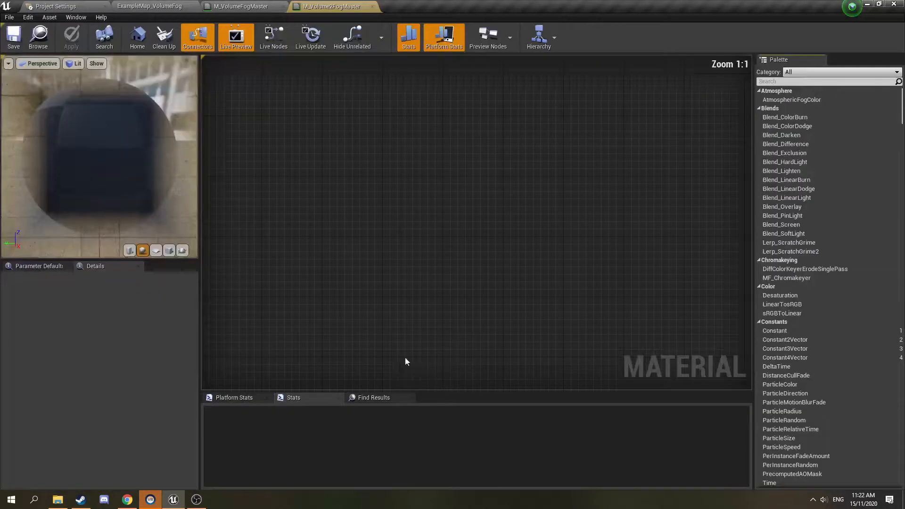
{"action": "scroll", "coordinate": [508, 216], "scroll_direction": "down", "scroll_amount": 2}
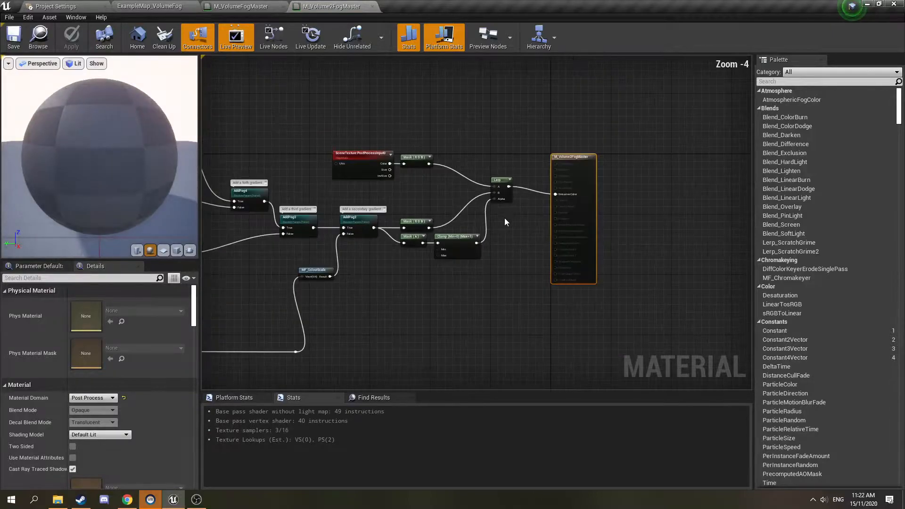
{"action": "scroll", "coordinate": [513, 227], "scroll_direction": "up", "scroll_amount": 1}
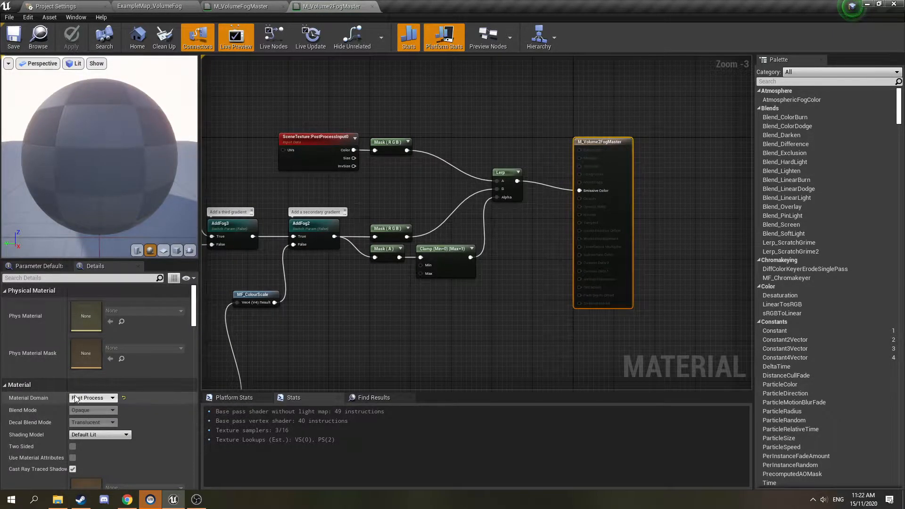
{"action": "left_click", "coordinate": [96, 399]}
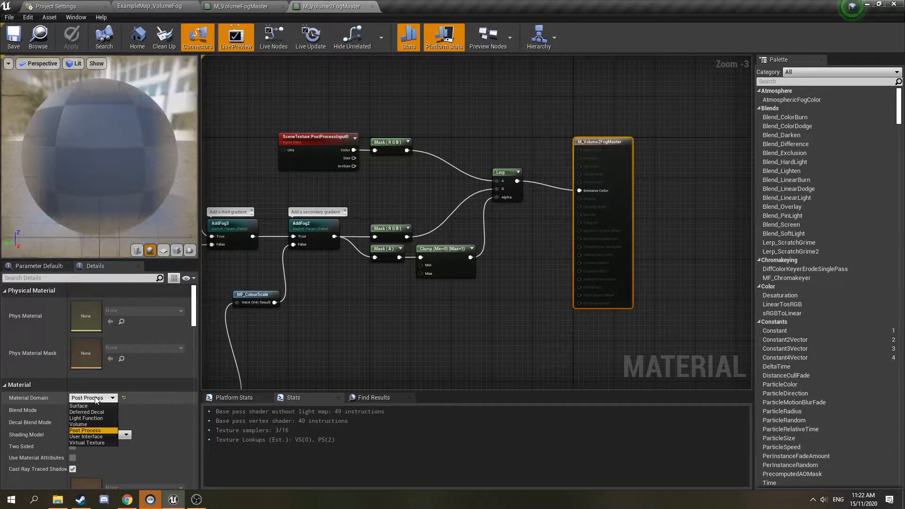
{"action": "left_click", "coordinate": [89, 425]}
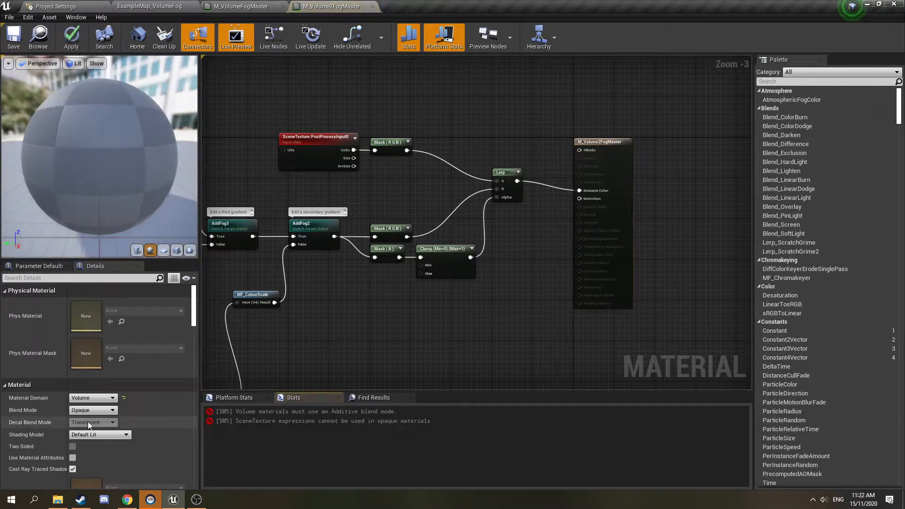
{"action": "left_click", "coordinate": [81, 411]}
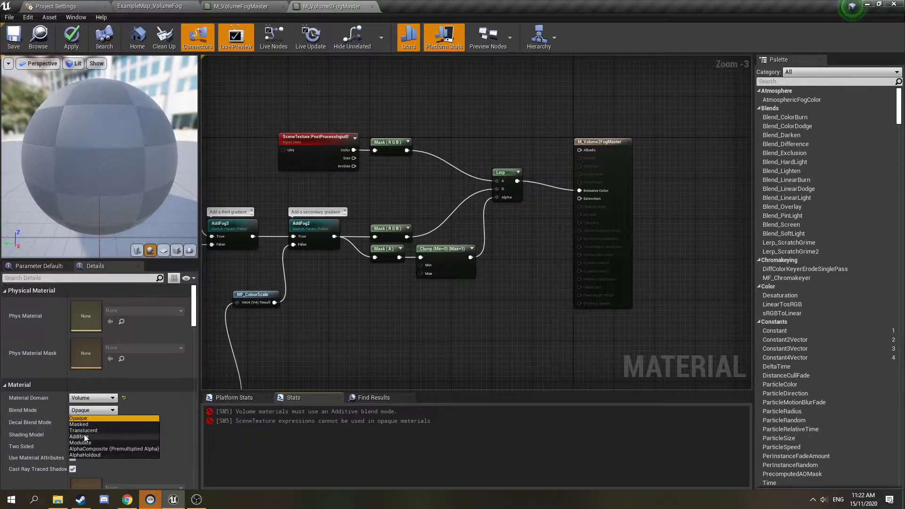
{"action": "left_click", "coordinate": [84, 435]}
Step: Delete the SceneTexture, Mask, Lerp and Clamp nodes between AddFog2 and the material output
{"action": "right_click_drag", "start_coordinate": [393, 134], "coordinate": [423, 149]}
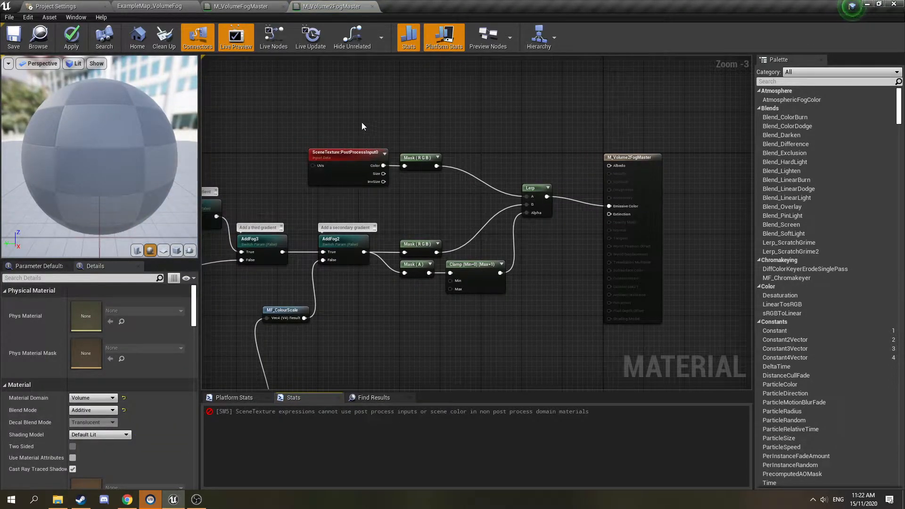
{"action": "left_click_drag", "start_coordinate": [346, 118], "coordinate": [507, 198]}
{"action": "key", "text": "Delete"}
{"action": "left_click", "coordinate": [532, 189]}
{"action": "key", "text": "Delete"}
{"action": "left_click", "coordinate": [419, 242]}
{"action": "key", "text": "Delete"}
{"action": "left_click_drag", "start_coordinate": [405, 229], "coordinate": [499, 300]}
{"action": "key", "text": "Delete"}
{"action": "scroll", "coordinate": [440, 293], "scroll_direction": "down", "scroll_amount": 2}
{"action": "scroll", "coordinate": [440, 293], "scroll_direction": "up", "scroll_amount": 2}
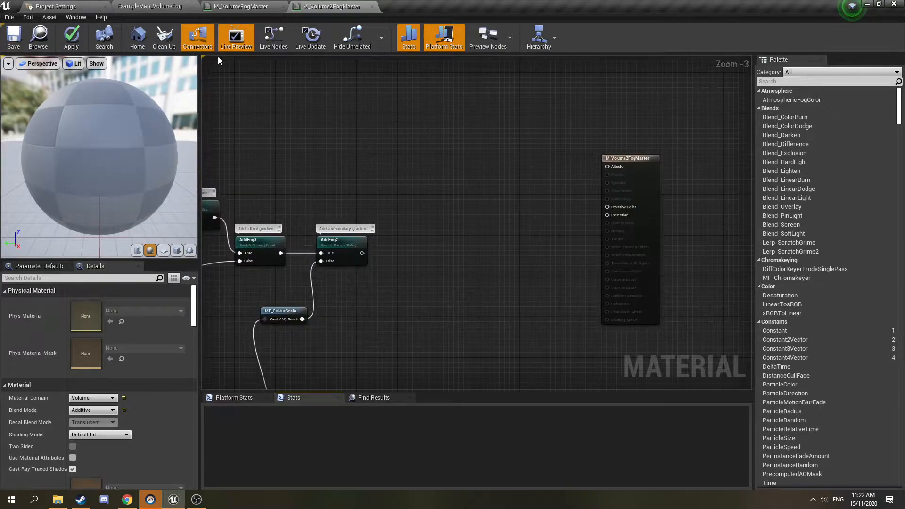
Step: Copy the saturation, emissive and opacity nodes from M_VolumeFogMaster into M_Volume2FogMaster, moving the output node farther from the graph to make room
{"action": "left_click", "coordinate": [240, 7]}
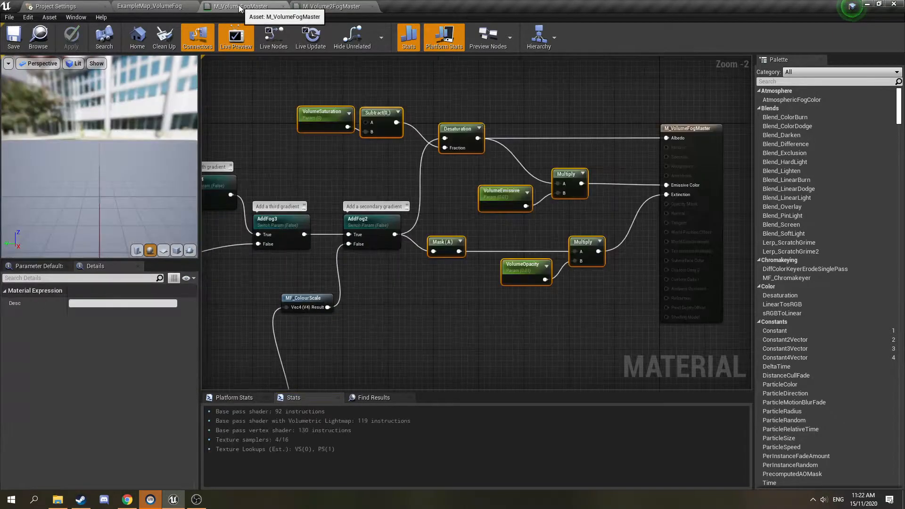
{"action": "right_click_drag", "start_coordinate": [476, 139], "coordinate": [426, 160]}
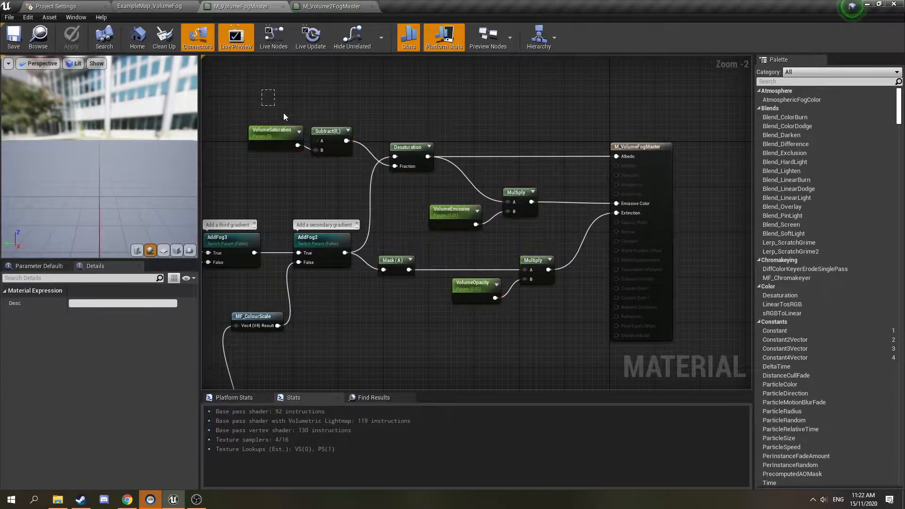
{"action": "left_click_drag", "start_coordinate": [368, 114], "coordinate": [554, 330]}
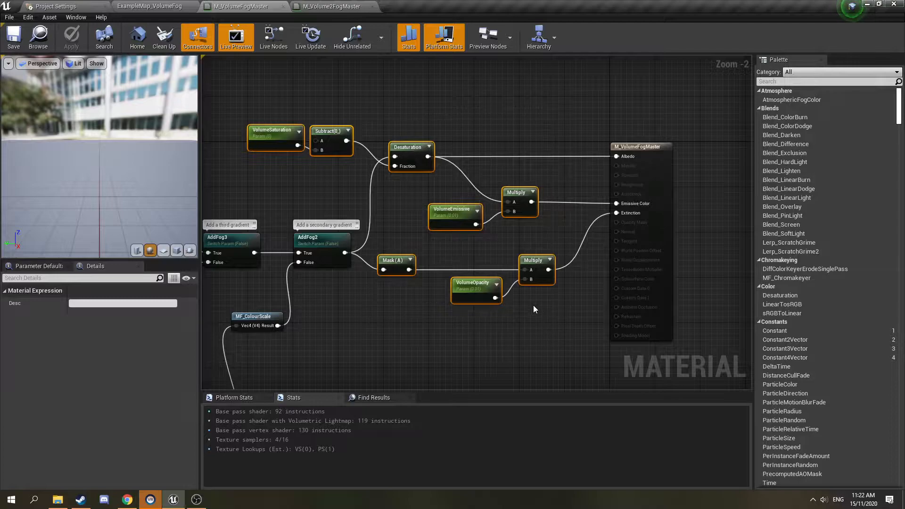
{"action": "left_click", "coordinate": [350, 30]}
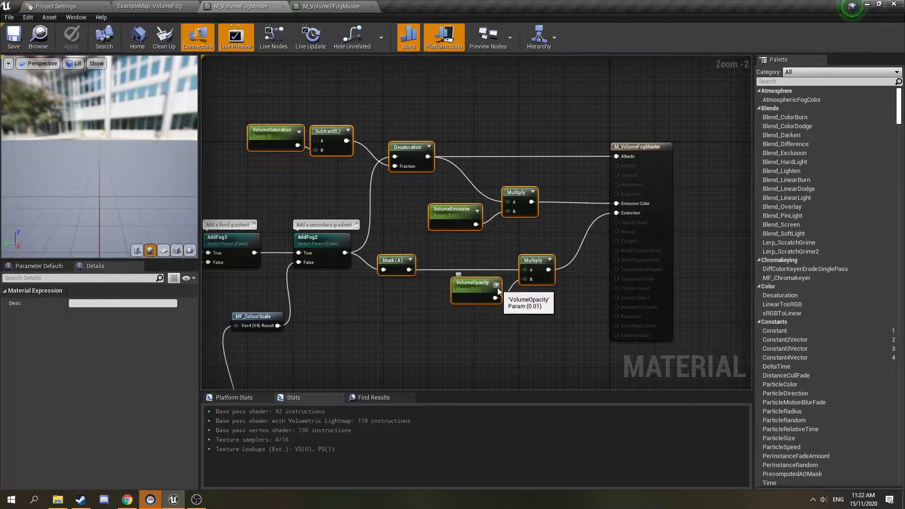
{"action": "left_click", "coordinate": [309, 5]}
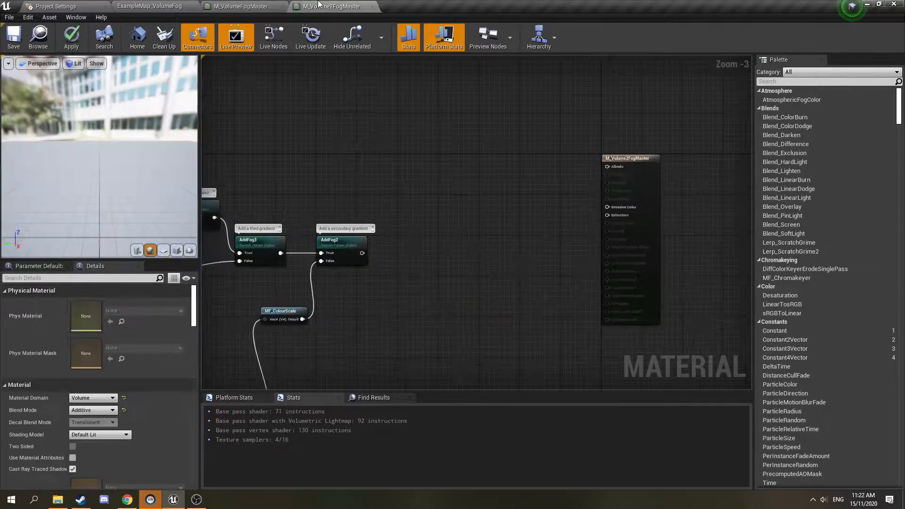
{"action": "scroll", "coordinate": [476, 212], "scroll_direction": "down", "scroll_amount": 3}
{"action": "left_click_drag", "start_coordinate": [561, 162], "coordinate": [649, 161]}
{"action": "left_click", "coordinate": [566, 177]}
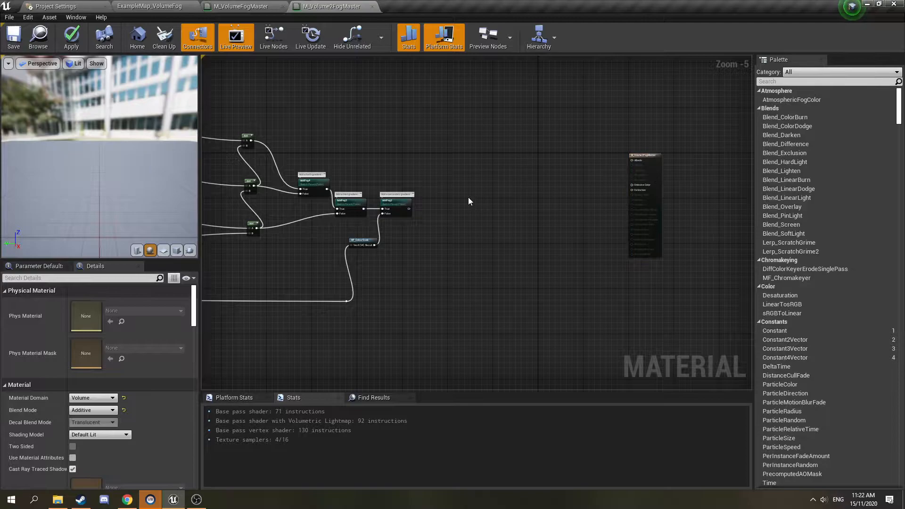
{"action": "key", "text": "ctrl+v"}
Step: Connect the AddFog2 output to the Mask (A) input and the first Desaturation input
{"action": "scroll", "coordinate": [468, 197], "scroll_direction": "up", "scroll_amount": 4}
{"action": "left_click_drag", "start_coordinate": [449, 230], "coordinate": [263, 216]}
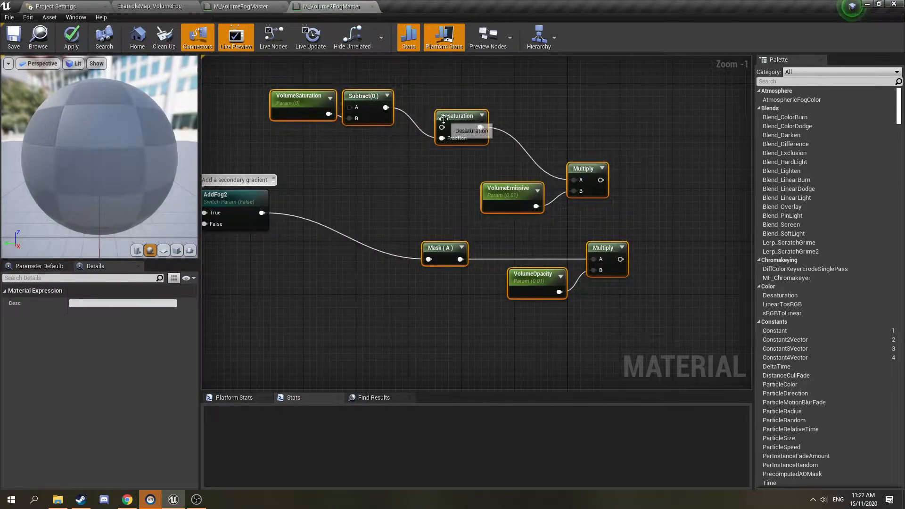
{"action": "left_click_drag", "start_coordinate": [443, 128], "coordinate": [263, 216]}
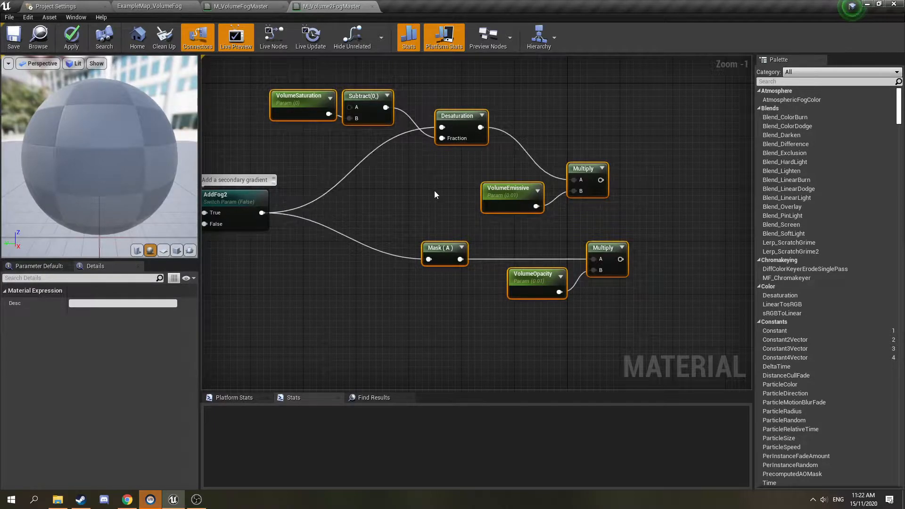
Step: Connect Desaturation to Albedo, the VolumeEmissive Multiply to Emissive Color, and the VolumeOpacity Multiply to Extinction
{"action": "scroll", "coordinate": [433, 191], "scroll_direction": "down", "scroll_amount": 1}
{"action": "right_click_drag", "start_coordinate": [433, 191], "coordinate": [425, 210]}
{"action": "left_click_drag", "start_coordinate": [512, 212], "coordinate": [671, 144]}
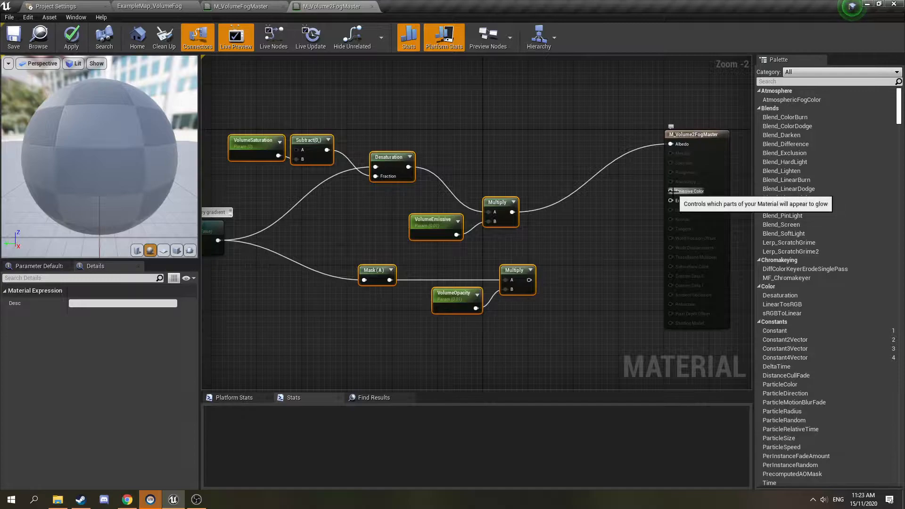
{"action": "left_click_drag", "start_coordinate": [671, 201], "coordinate": [512, 211]}
{"action": "left_click_drag", "start_coordinate": [671, 144], "coordinate": [408, 167]}
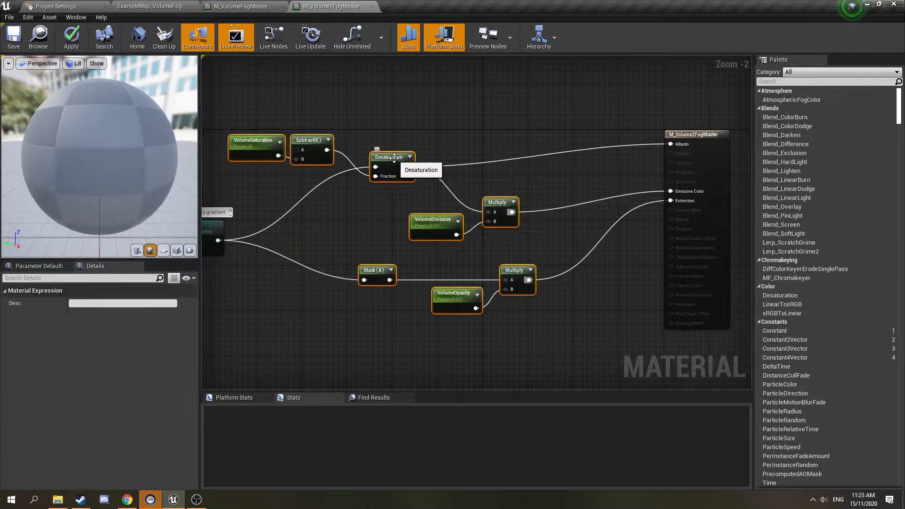
Step: Examine how the VolumeSaturation, VolumeEmissive and VolumeOpacity parameters feed the material output
{"action": "right_click_drag", "start_coordinate": [474, 172], "coordinate": [492, 191]}
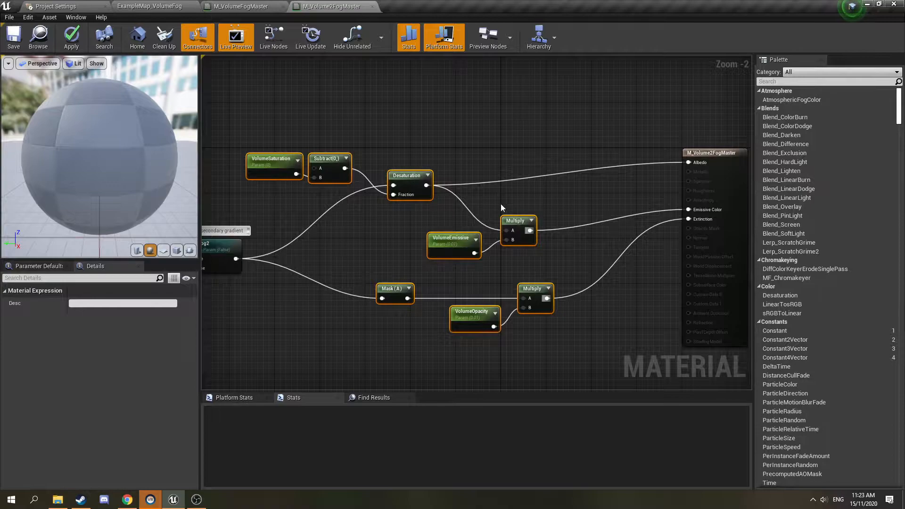
{"action": "scroll", "coordinate": [457, 211], "scroll_direction": "down", "scroll_amount": 1}
{"action": "scroll", "coordinate": [403, 196], "scroll_direction": "up", "scroll_amount": 1}
{"action": "right_click_drag", "start_coordinate": [403, 196], "coordinate": [393, 182]}
{"action": "left_click_drag", "start_coordinate": [263, 95], "coordinate": [329, 158]}
{"action": "left_click", "coordinate": [281, 190]}
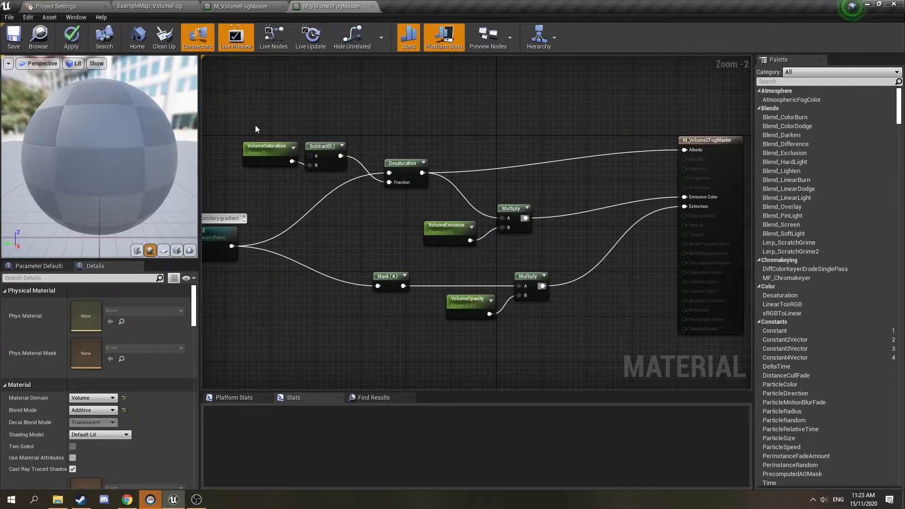
{"action": "left_click", "coordinate": [265, 150]}
{"action": "mouse_move", "coordinate": [385, 209]}
{"action": "right_mouse_down"}
{"action": "mouse_move", "coordinate": [375, 204]}
{"action": "mouse_move", "coordinate": [380, 211]}
{"action": "right_mouse_up"}
{"action": "left_click", "coordinate": [376, 205]}
{"action": "mouse_move", "coordinate": [433, 197]}
{"action": "left_mouse_down"}
{"action": "mouse_move", "coordinate": [503, 226]}
{"action": "mouse_move", "coordinate": [445, 198]}
{"action": "left_mouse_up"}
{"action": "left_click", "coordinate": [501, 231]}
{"action": "right_click_drag", "start_coordinate": [490, 229], "coordinate": [472, 205]}
{"action": "left_click_drag", "start_coordinate": [431, 225], "coordinate": [488, 278]}
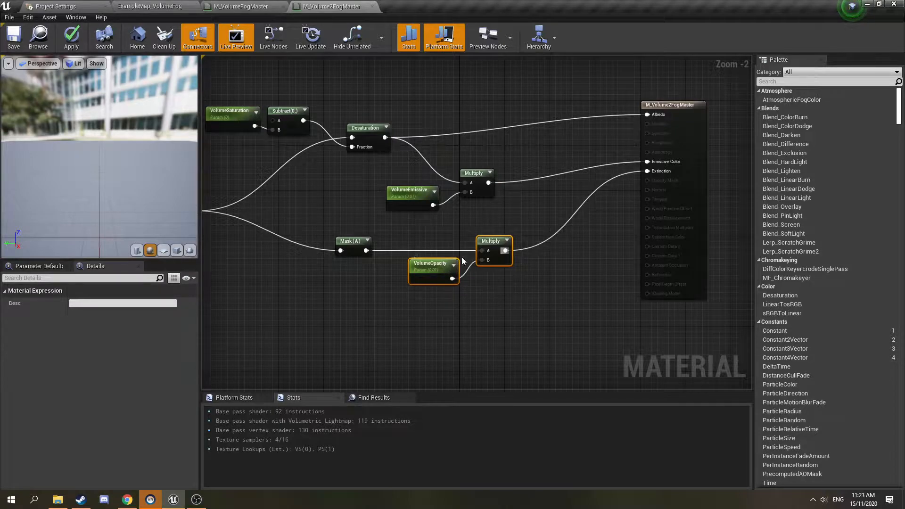
{"action": "right_click_drag", "start_coordinate": [459, 330], "coordinate": [502, 318]}
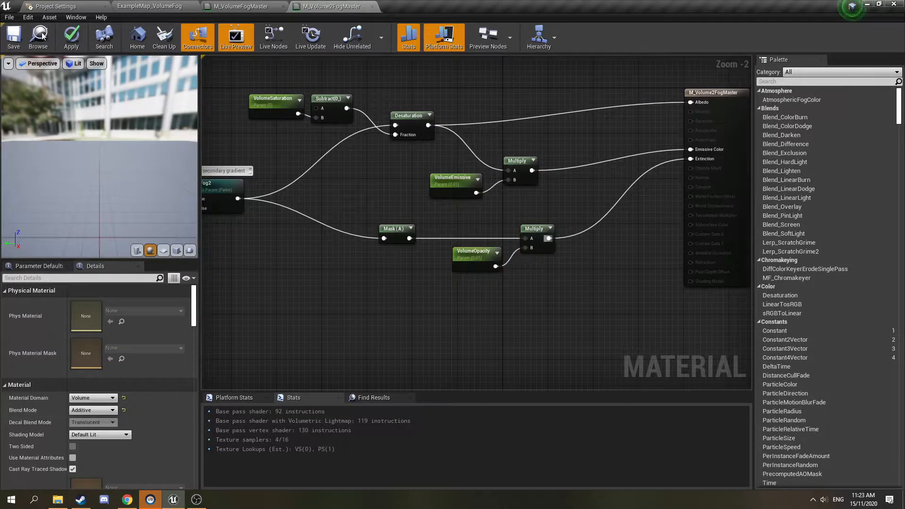
Step: Save the M_Volume2FogMaster material and go back to the M_VolumeFogMaster graph
{"action": "key", "text": "ctrl+s"}
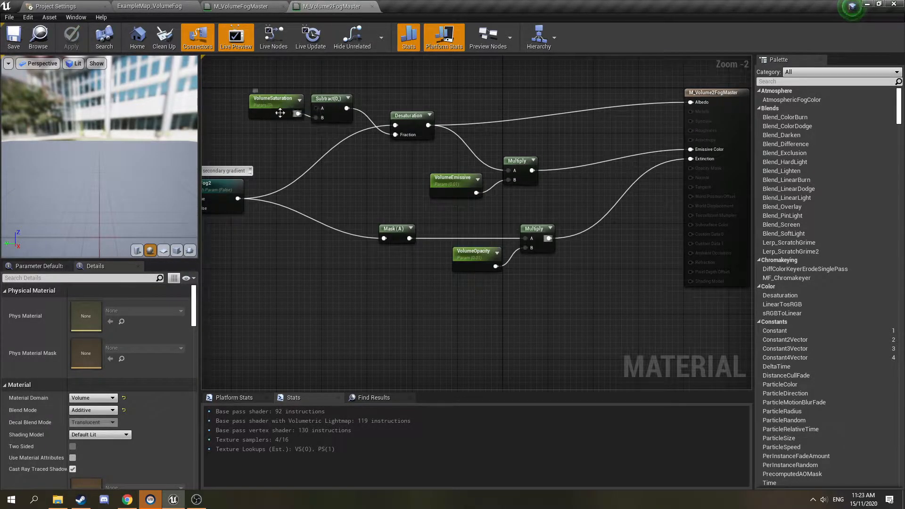
{"action": "left_click", "coordinate": [241, 6]}
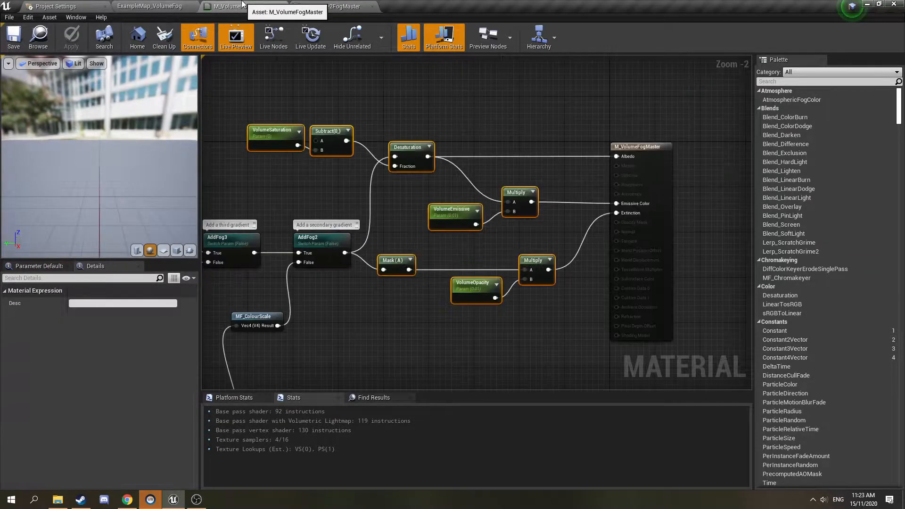
Step: Switch to the ExampleMap_VolumeFog level and duplicate the MI_Fog_2Directions material instance as MI_VFog_Example
{"action": "left_click", "coordinate": [150, 7]}
{"action": "right_click_drag", "start_coordinate": [493, 149], "coordinate": [493, 149]}
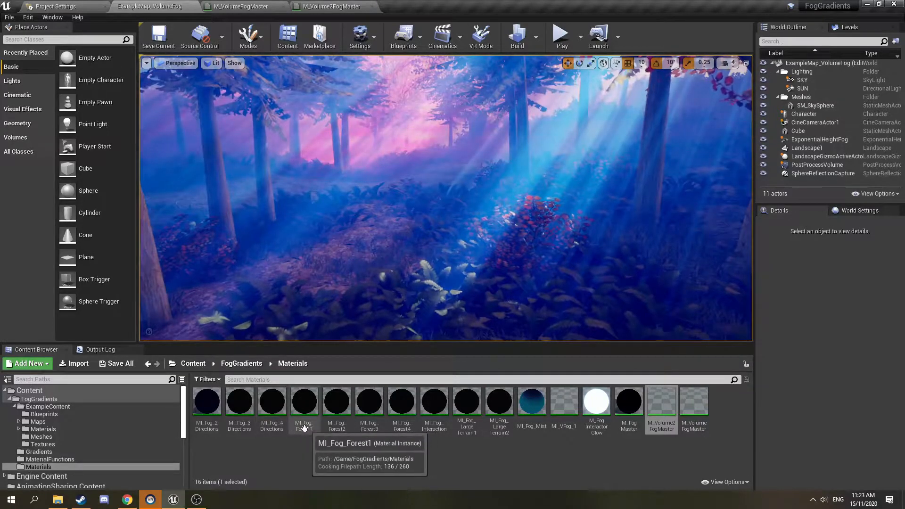
{"action": "left_click", "coordinate": [209, 428]}
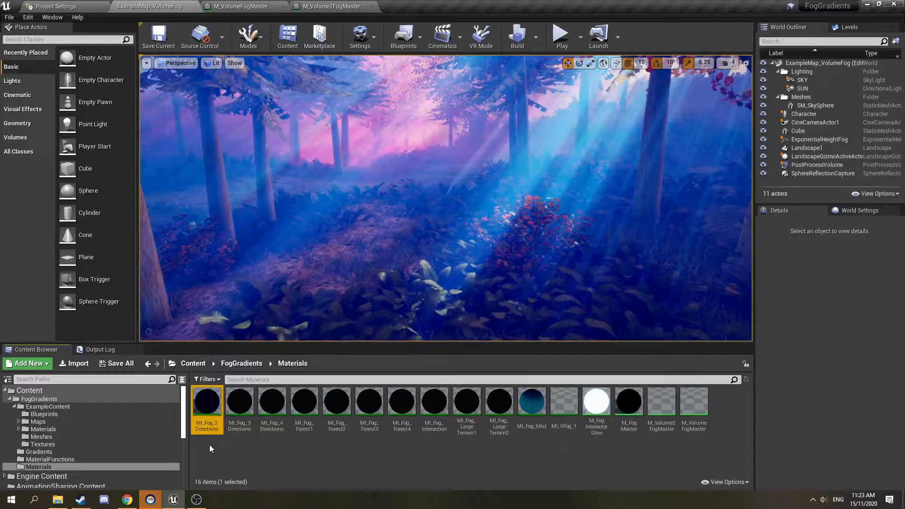
{"action": "right_click", "coordinate": [210, 417]}
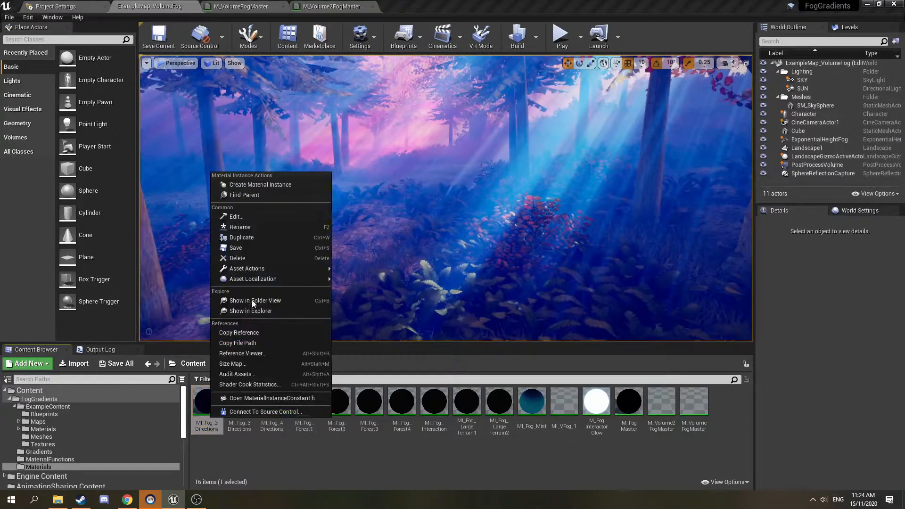
{"action": "left_click", "coordinate": [239, 239]}
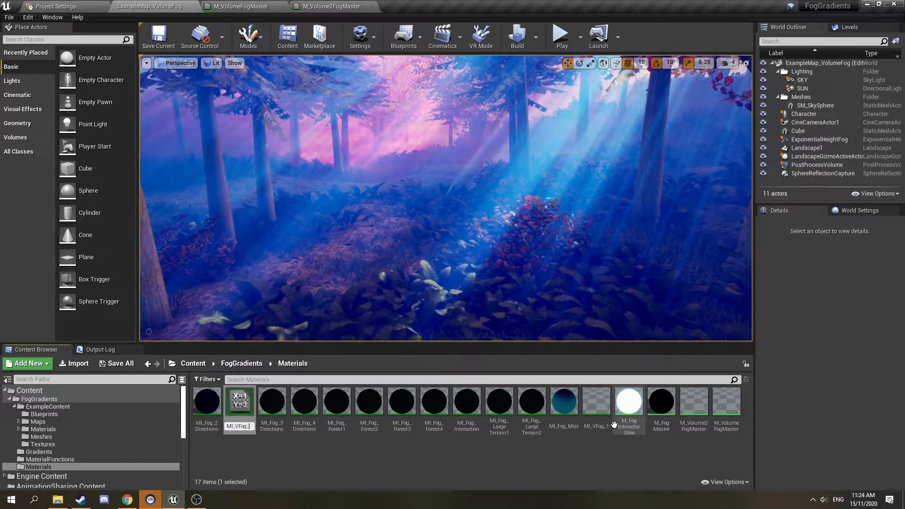
{"action": "key", "text": "Return"}
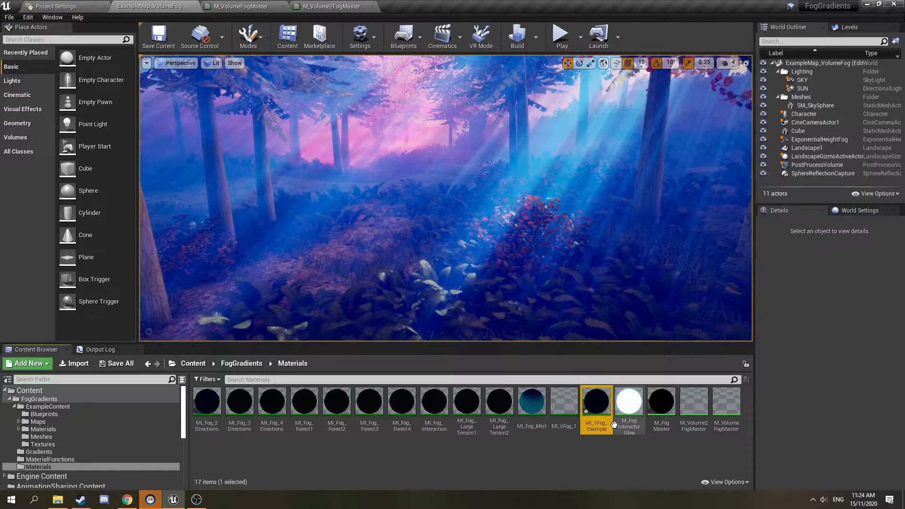
{"action": "left_click", "coordinate": [598, 440]}
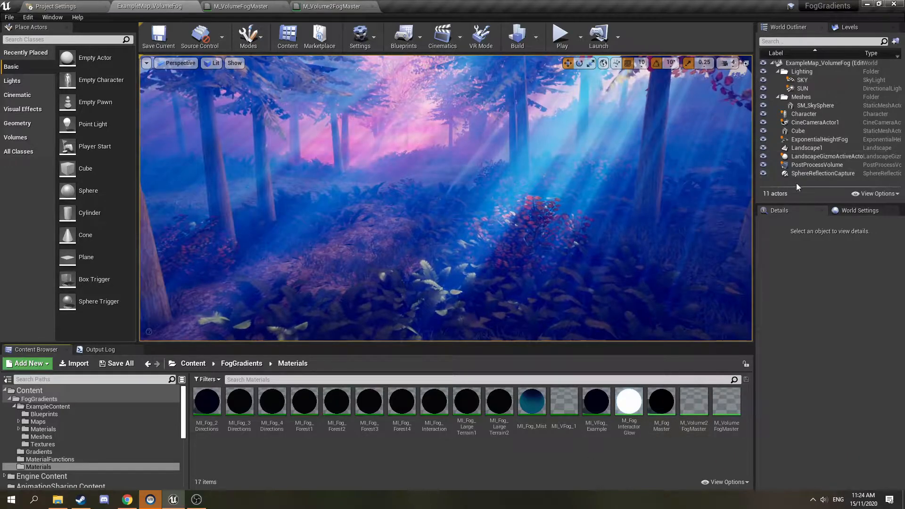
Step: Delete the existing Cube from the level and save the ExampleMap_VolumeFog map
{"action": "left_click", "coordinate": [810, 134]}
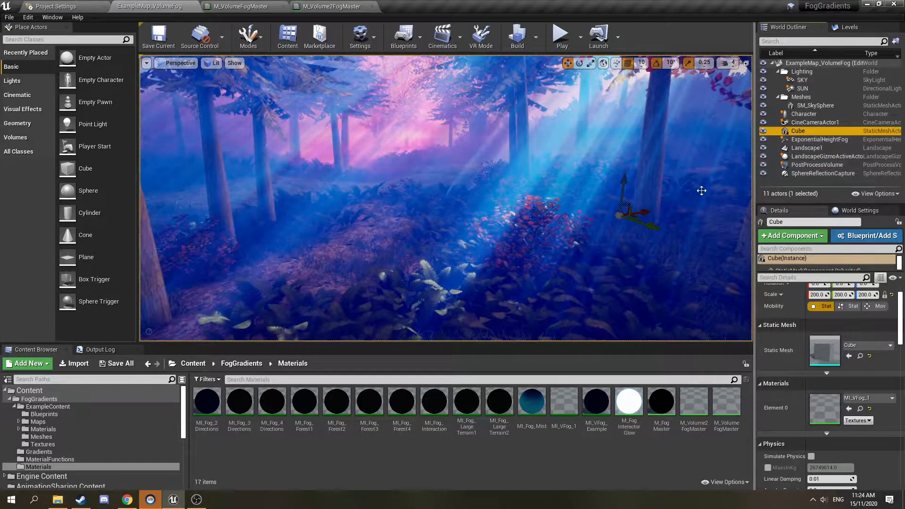
{"action": "key", "text": "Delete"}
{"action": "mouse_move", "coordinate": [560, 249]}
{"action": "right_mouse_down"}
{"action": "mouse_move", "coordinate": [575, 239]}
{"action": "mouse_move", "coordinate": [554, 238]}
{"action": "right_mouse_up"}
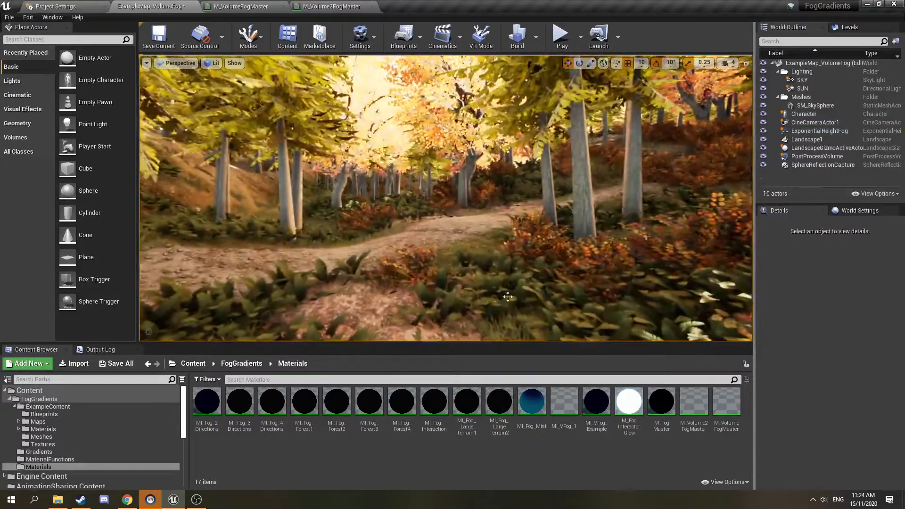
{"action": "left_click", "coordinate": [39, 422]}
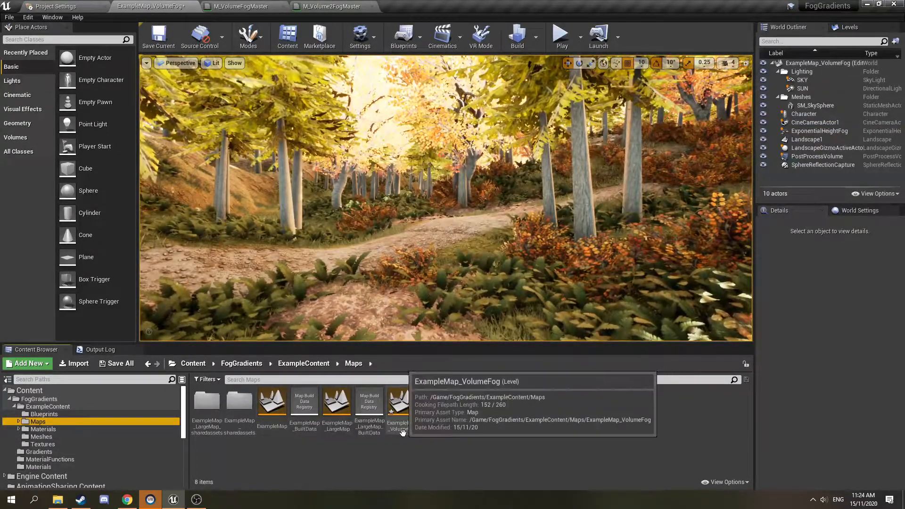
{"action": "left_click", "coordinate": [401, 406]}
{"action": "key", "text": "ctrl+s"}
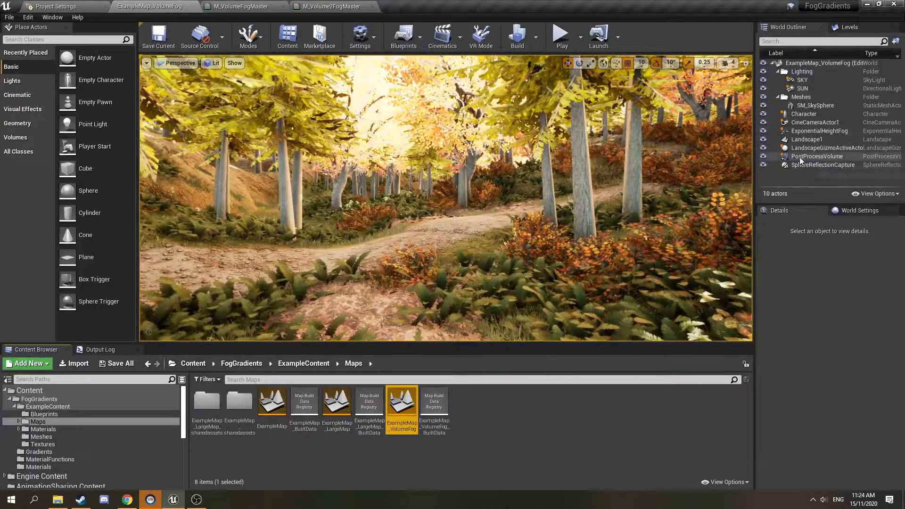
Step: Examine the PostProcessVolume's Exposure, Color Grading and Film settings, widening the details area for readability
{"action": "left_click", "coordinate": [799, 158]}
{"action": "scroll", "coordinate": [808, 315], "scroll_direction": "down", "scroll_amount": 3}
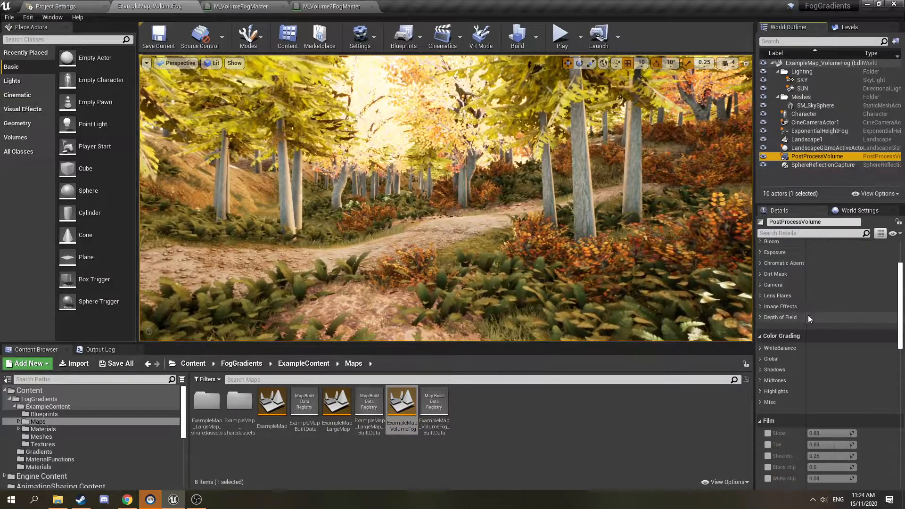
{"action": "left_click", "coordinate": [760, 268]}
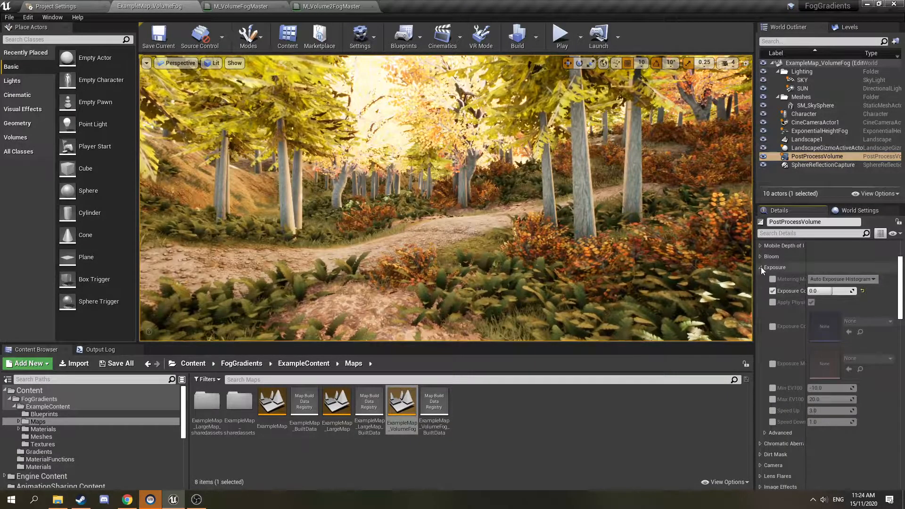
{"action": "left_click", "coordinate": [760, 267]}
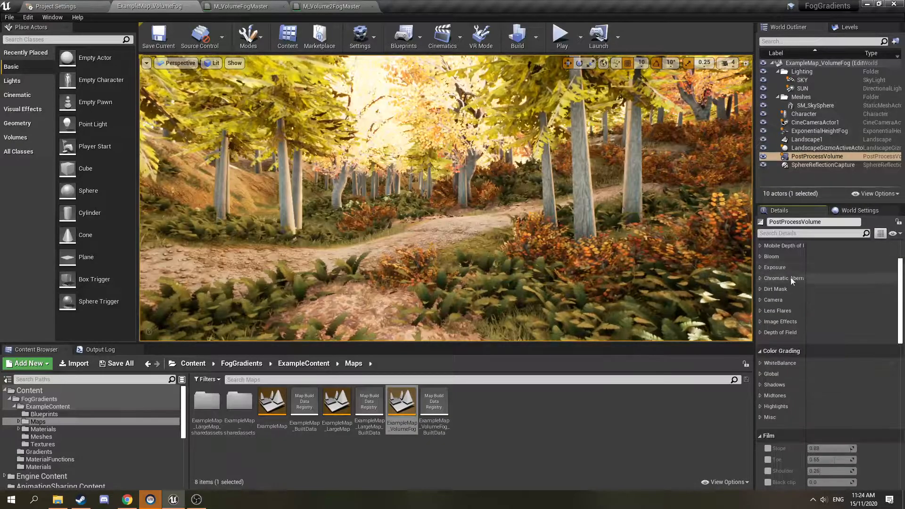
{"action": "scroll", "coordinate": [792, 285], "scroll_direction": "down", "scroll_amount": 6}
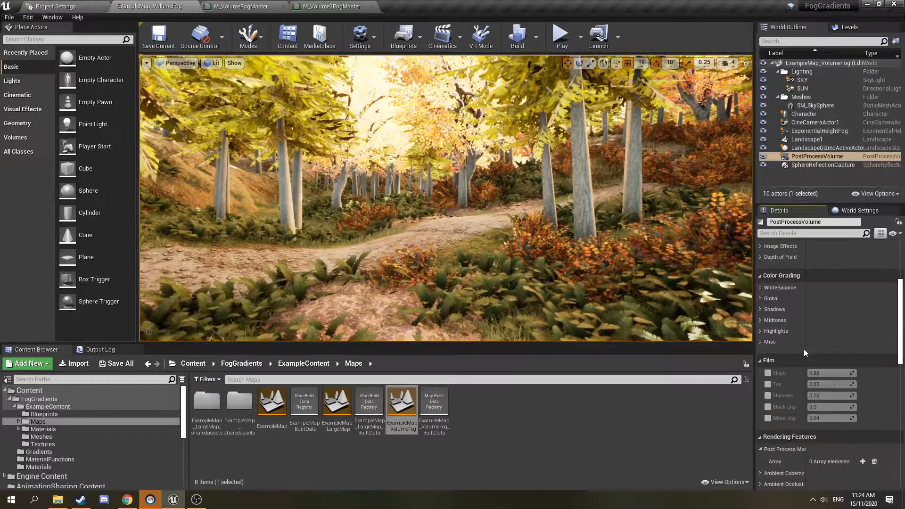
{"action": "scroll", "coordinate": [790, 400], "scroll_direction": "up", "scroll_amount": 2}
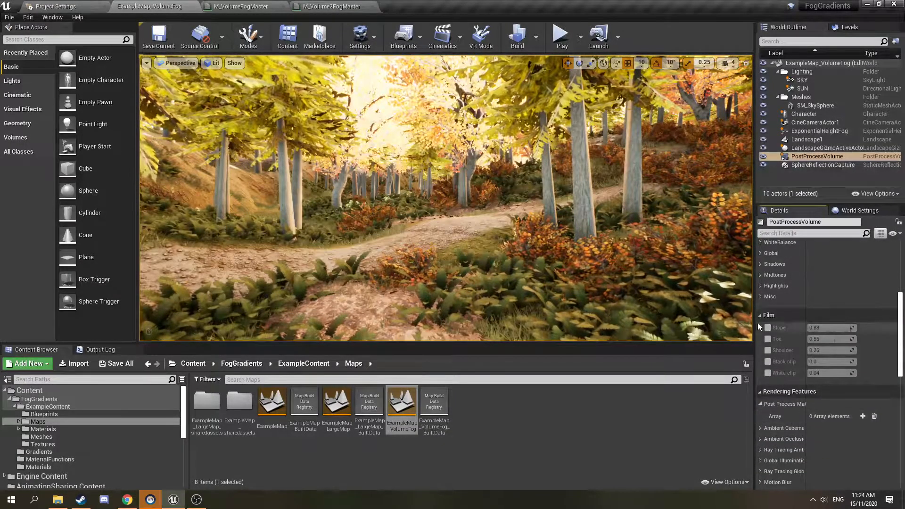
{"action": "left_click_drag", "start_coordinate": [713, 315], "coordinate": [670, 316]}
{"action": "scroll", "coordinate": [793, 321], "scroll_direction": "up", "scroll_amount": 5}
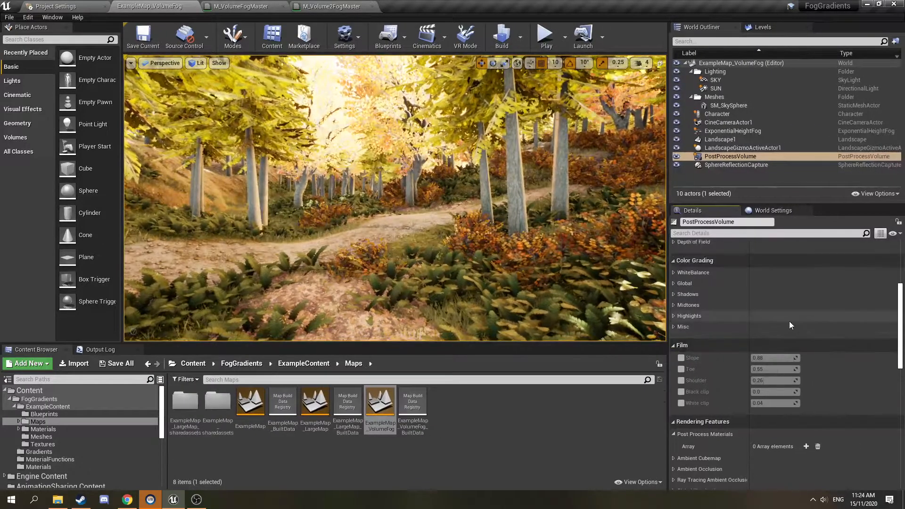
{"action": "left_click_drag", "start_coordinate": [770, 301], "coordinate": [777, 311]}
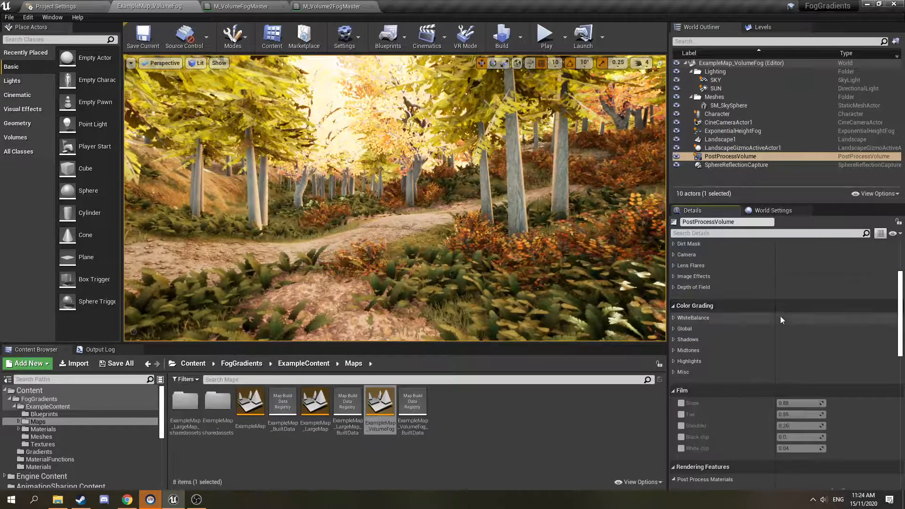
Step: Examine the PostProcessVolume's rendering features, Infinite Extent option and brush settings
{"action": "scroll", "coordinate": [783, 317], "scroll_direction": "down", "scroll_amount": 3}
{"action": "mouse_move", "coordinate": [901, 317]}
{"action": "left_mouse_down"}
{"action": "mouse_move", "coordinate": [902, 419]}
{"action": "mouse_move", "coordinate": [902, 402]}
{"action": "left_mouse_up"}
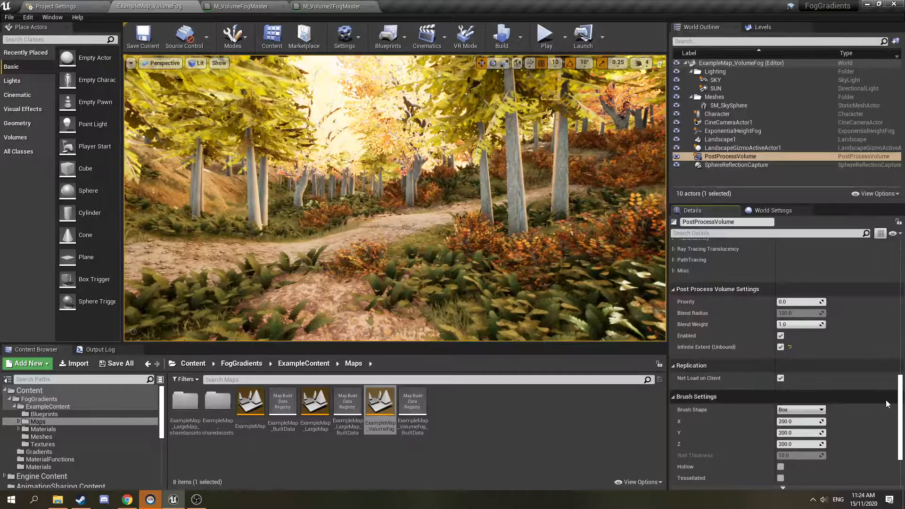
{"action": "scroll", "coordinate": [813, 355], "scroll_direction": "down", "scroll_amount": 1}
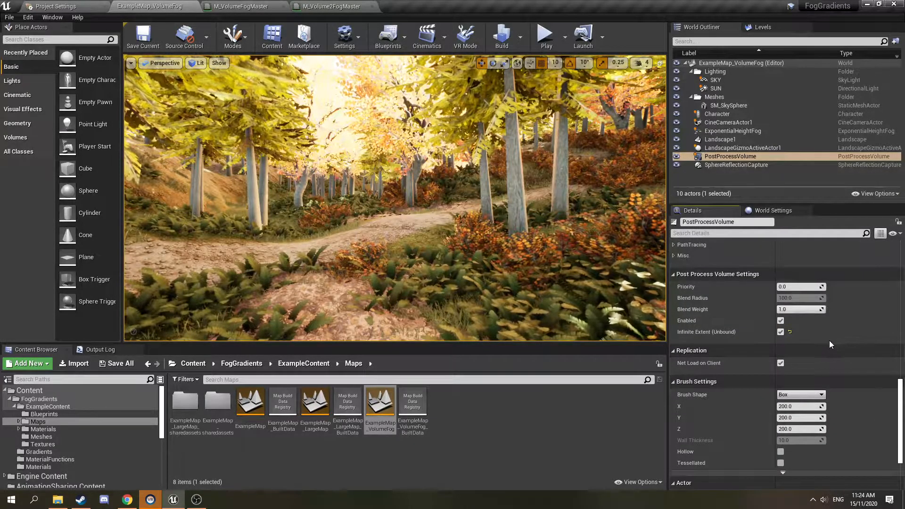
{"action": "scroll", "coordinate": [813, 341], "scroll_direction": "up", "scroll_amount": 2}
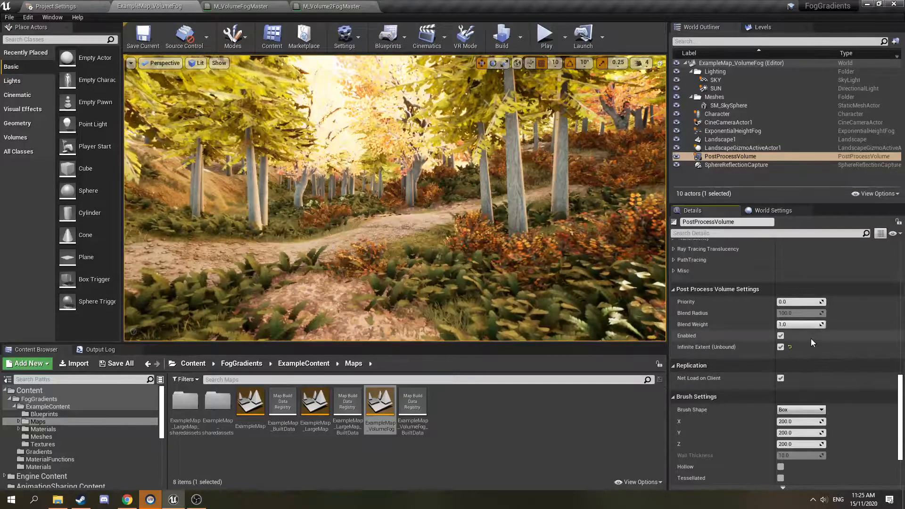
{"action": "scroll", "coordinate": [796, 359], "scroll_direction": "up", "scroll_amount": 10}
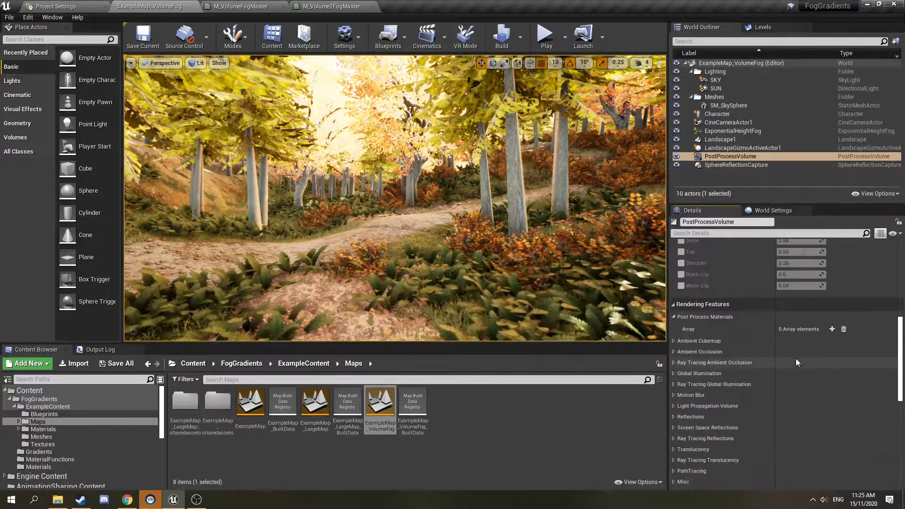
{"action": "scroll", "coordinate": [697, 302], "scroll_direction": "down", "scroll_amount": 12}
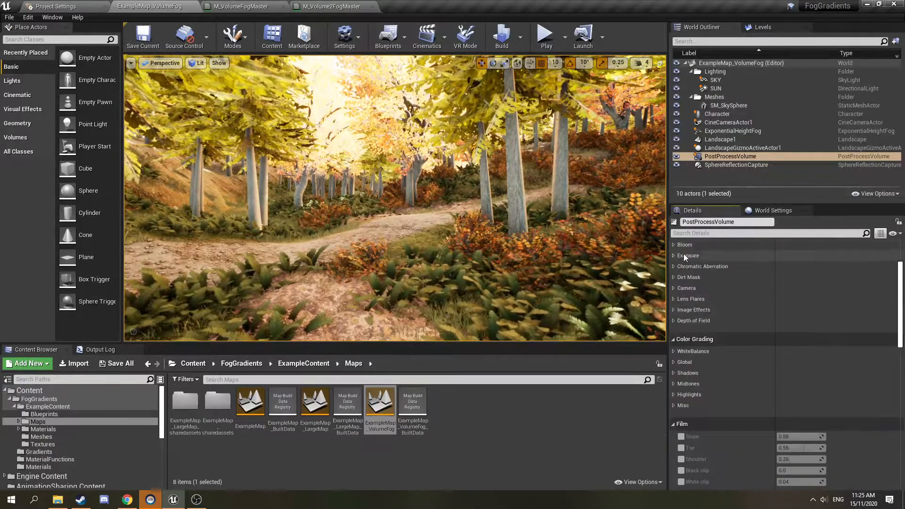
{"action": "scroll", "coordinate": [774, 372], "scroll_direction": "down", "scroll_amount": 11}
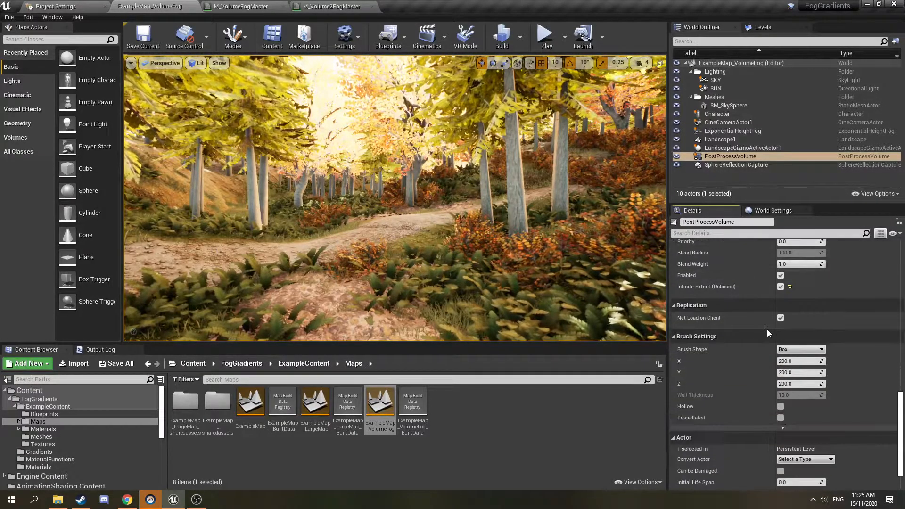
Step: Clear the PostProcessVolume's Post Process Materials array and collapse that section
{"action": "scroll", "coordinate": [740, 314], "scroll_direction": "up", "scroll_amount": 6}
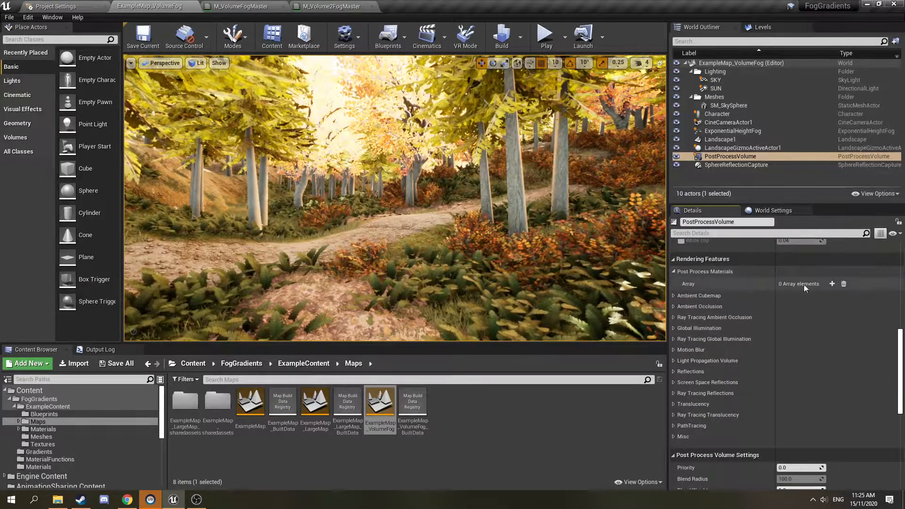
{"action": "left_click", "coordinate": [844, 284]}
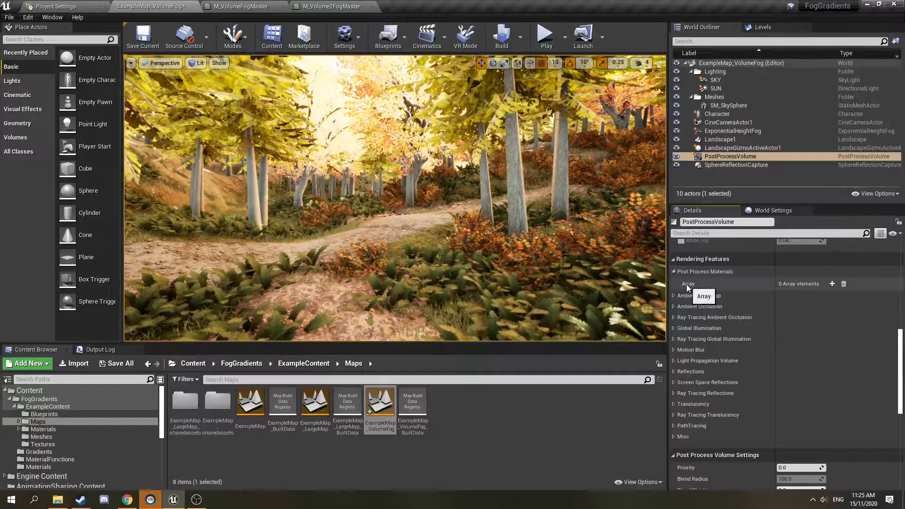
{"action": "left_click", "coordinate": [674, 272]}
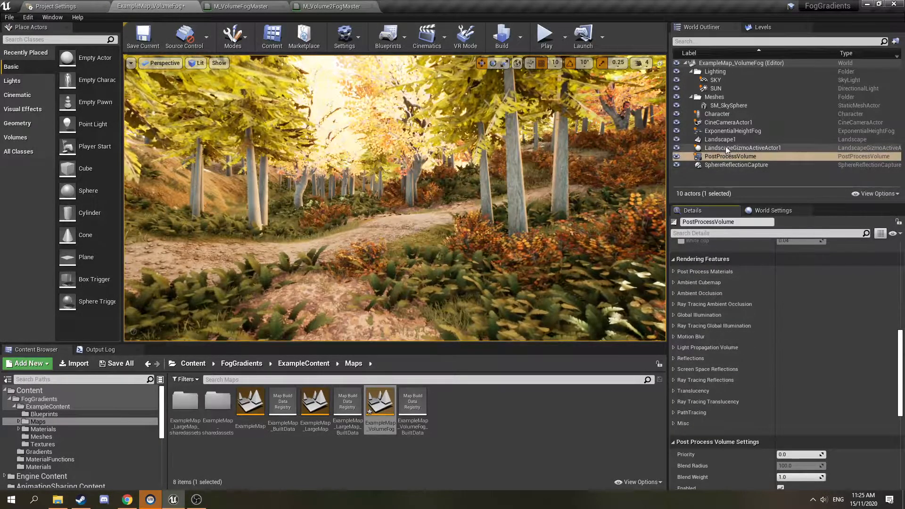
Step: Deselect the PostProcessVolume and place a new Cube on the forest path
{"action": "double_click", "coordinate": [708, 156]}
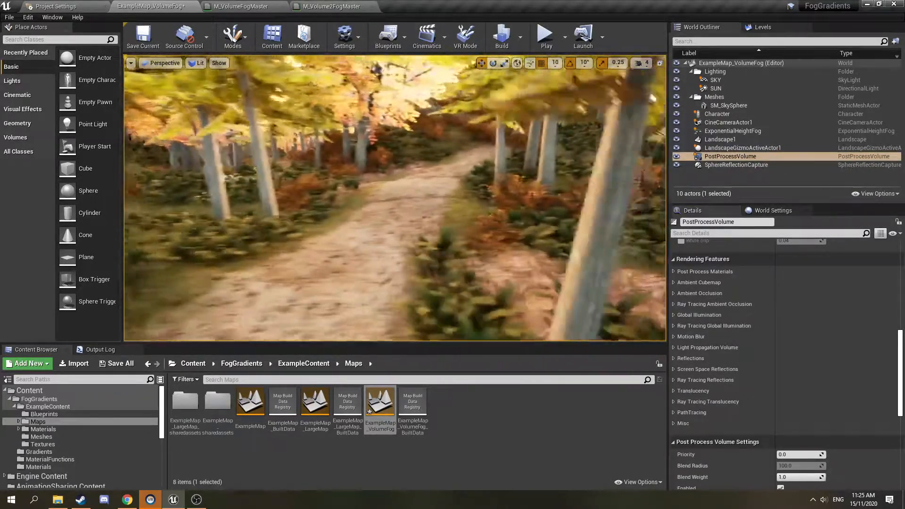
{"action": "scroll", "coordinate": [672, 288], "scroll_direction": "up", "scroll_amount": 3}
{"action": "scroll", "coordinate": [715, 375], "scroll_direction": "down", "scroll_amount": 2}
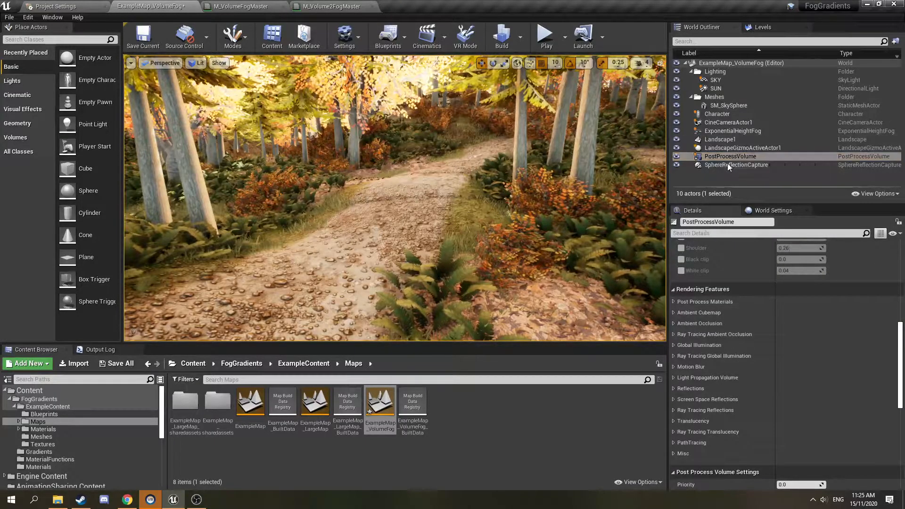
{"action": "left_click", "coordinate": [720, 177]}
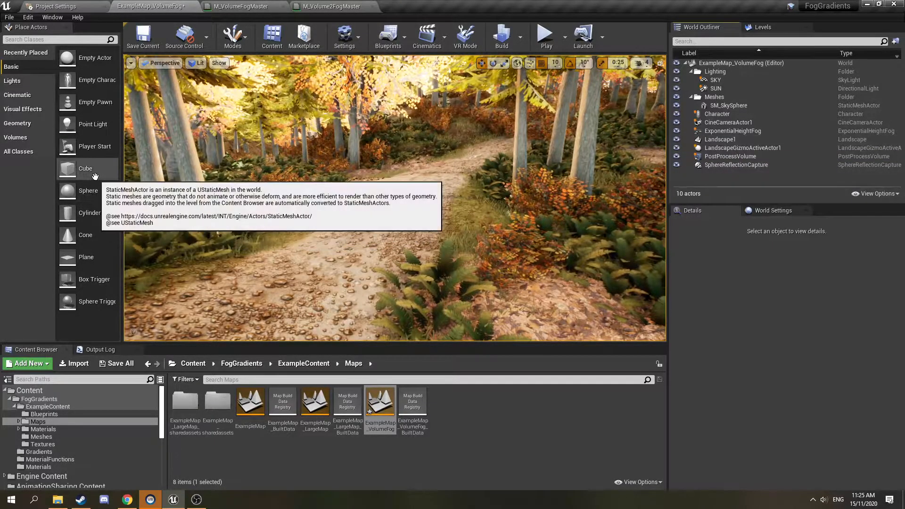
{"action": "right_click_drag", "start_coordinate": [330, 194], "coordinate": [278, 188]}
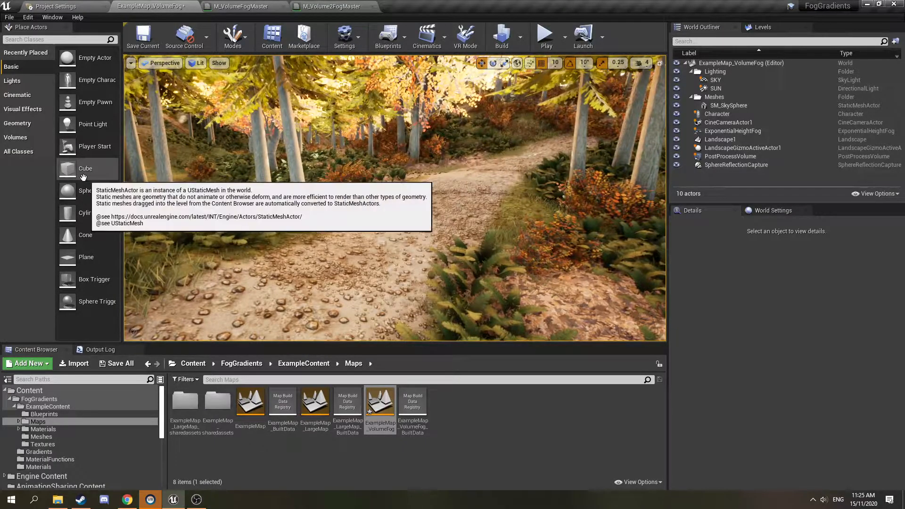
{"action": "left_click_drag", "start_coordinate": [177, 185], "coordinate": [408, 237]}
Step: Set the new Cube's location to 0, 0, 0 and its scale to 200 on all axes, and inspect its extent
{"action": "scroll", "coordinate": [836, 350], "scroll_direction": "up", "scroll_amount": 8}
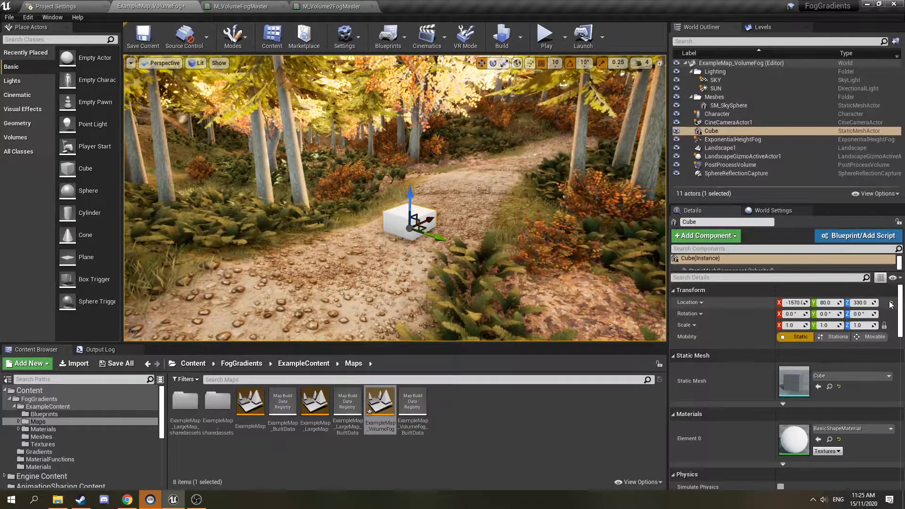
{"action": "key", "text": "f"}
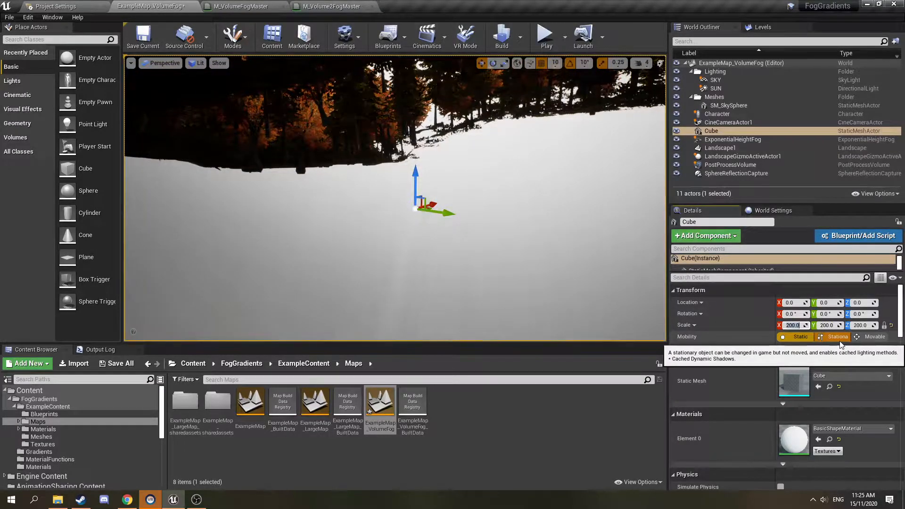
{"action": "key", "text": "s"}
{"action": "right_click_drag", "start_coordinate": [528, 221], "coordinate": [465, 188]}
{"action": "right_click_drag", "start_coordinate": [428, 230], "coordinate": [427, 231]}
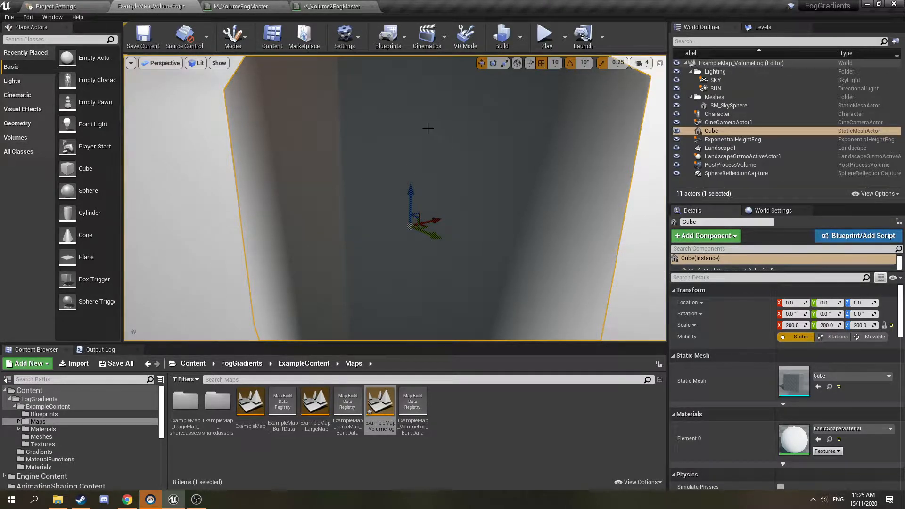
{"action": "mouse_move", "coordinate": [408, 191]}
{"action": "right_mouse_down"}
{"action": "mouse_move", "coordinate": [401, 193]}
{"action": "mouse_move", "coordinate": [415, 201]}
{"action": "mouse_move", "coordinate": [452, 191]}
{"action": "mouse_move", "coordinate": [419, 196]}
{"action": "mouse_move", "coordinate": [424, 204]}
{"action": "mouse_move", "coordinate": [410, 190]}
{"action": "mouse_move", "coordinate": [422, 206]}
{"action": "mouse_move", "coordinate": [398, 191]}
{"action": "mouse_move", "coordinate": [418, 193]}
{"action": "mouse_move", "coordinate": [415, 179]}
{"action": "mouse_move", "coordinate": [420, 194]}
{"action": "right_mouse_up"}
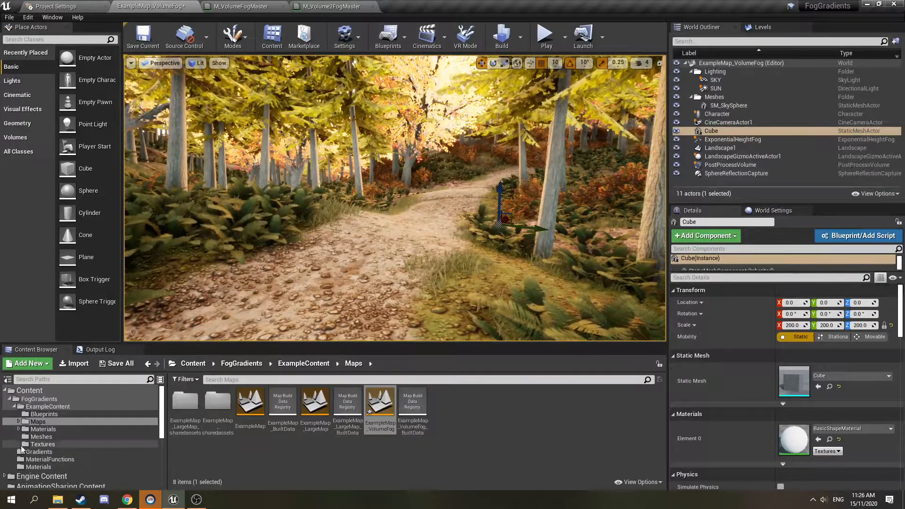
Step: Open the MI_VFog_Example material instance from the FogGradients Materials folder and set its parent to M_Volume2FogMaster
{"action": "left_click", "coordinate": [36, 467]}
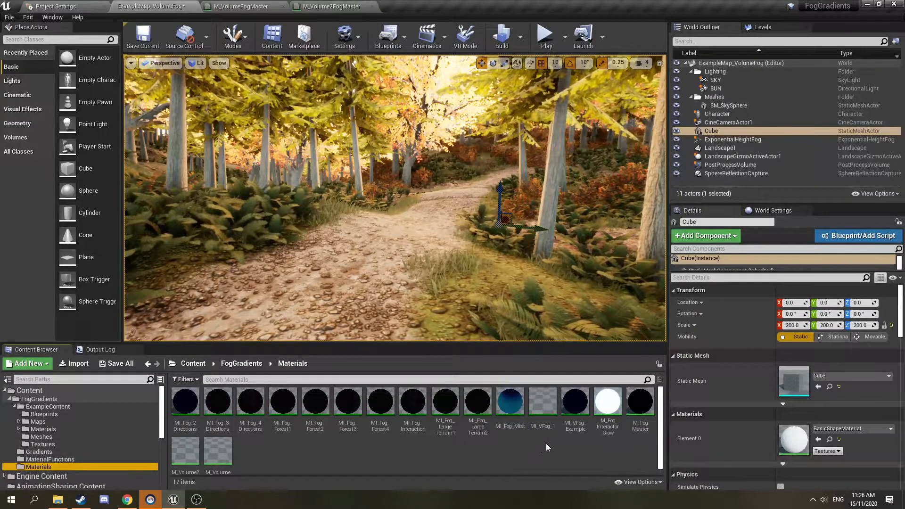
{"action": "left_click", "coordinate": [578, 422]}
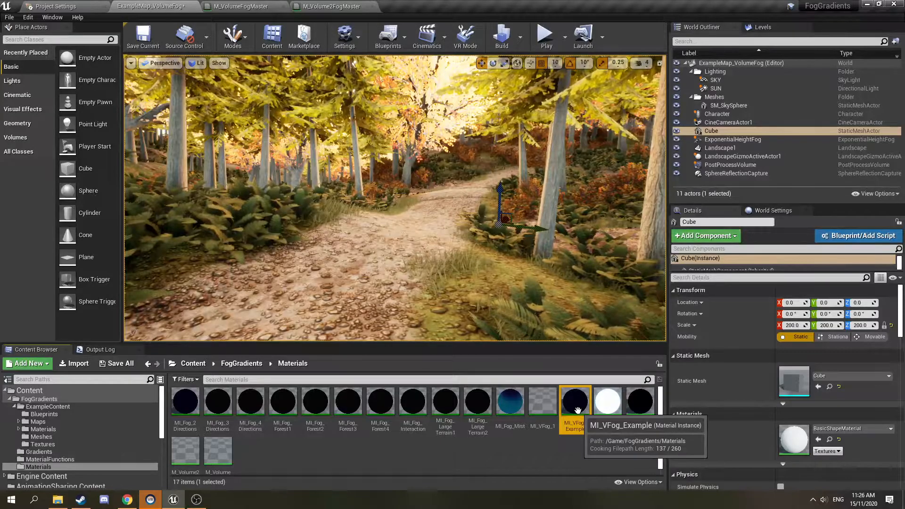
{"action": "double_click", "coordinate": [578, 409]}
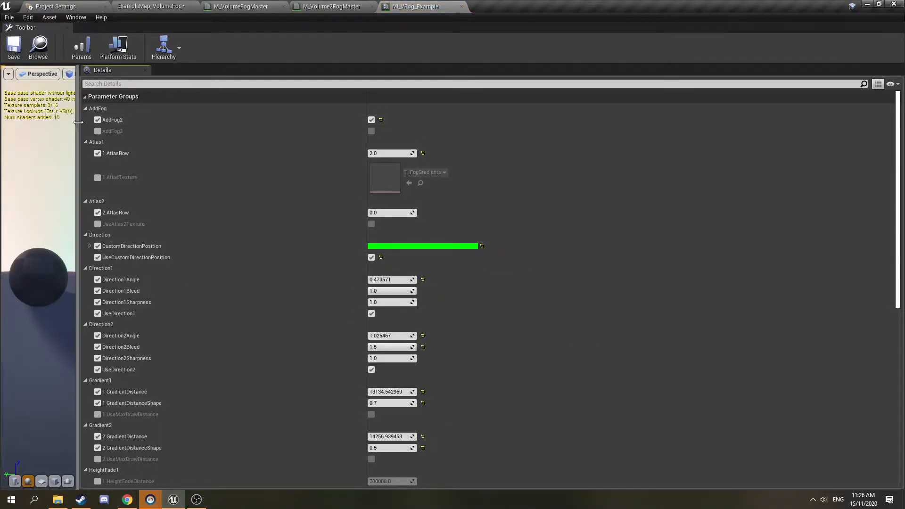
{"action": "scroll", "coordinate": [364, 222], "scroll_direction": "down", "scroll_amount": 10}
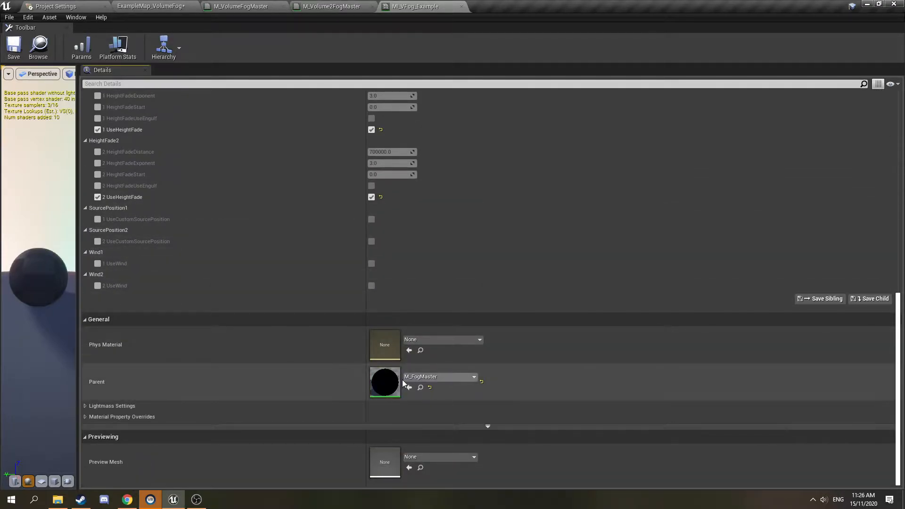
{"action": "left_click", "coordinate": [420, 377]}
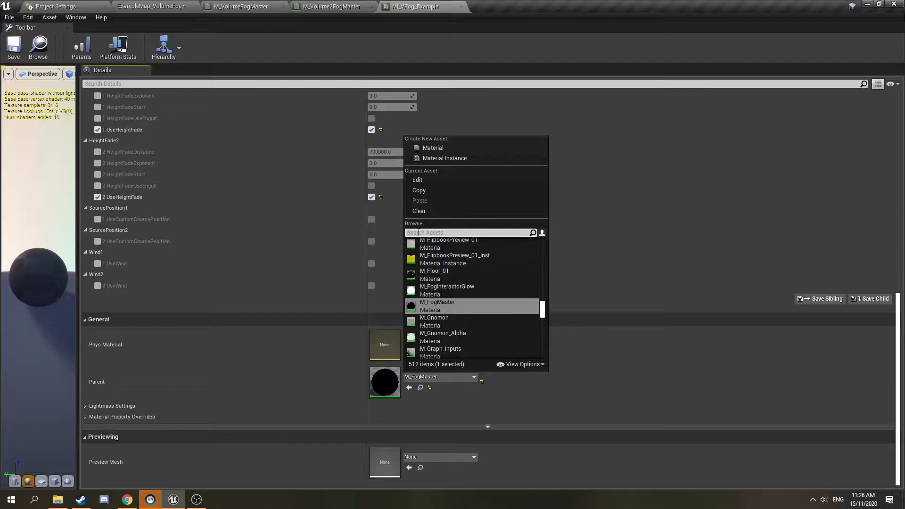
{"action": "type", "text": "volum"}
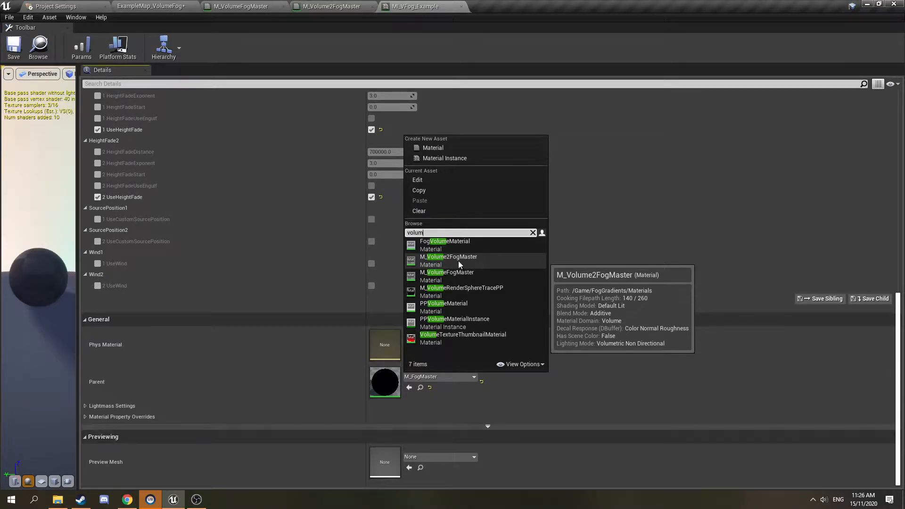
{"action": "left_click", "coordinate": [446, 262]}
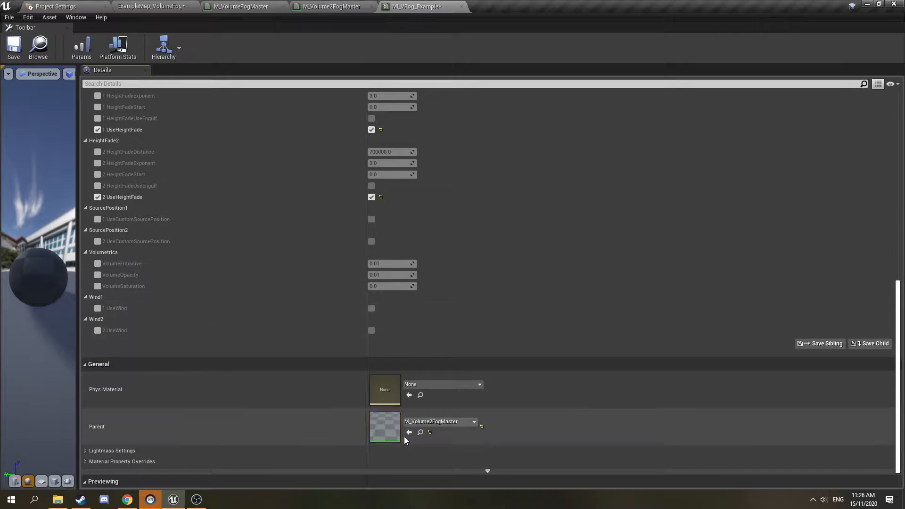
Step: Save the material instance and assign MI_VFog_Example to the Cube's Element 0 material in the example level
{"action": "scroll", "coordinate": [398, 408], "scroll_direction": "up", "scroll_amount": 8}
{"action": "scroll", "coordinate": [391, 328], "scroll_direction": "up", "scroll_amount": 3}
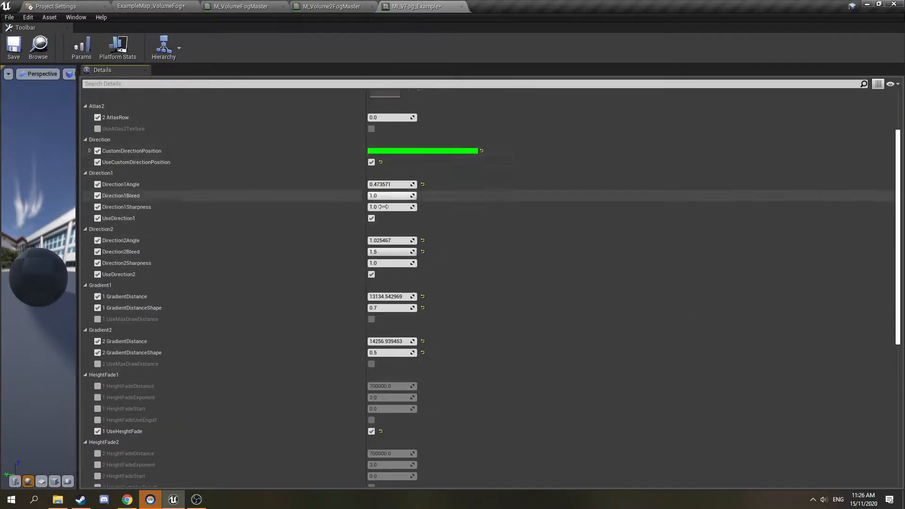
{"action": "scroll", "coordinate": [389, 222], "scroll_direction": "up", "scroll_amount": 4}
{"action": "scroll", "coordinate": [381, 360], "scroll_direction": "down", "scroll_amount": 9}
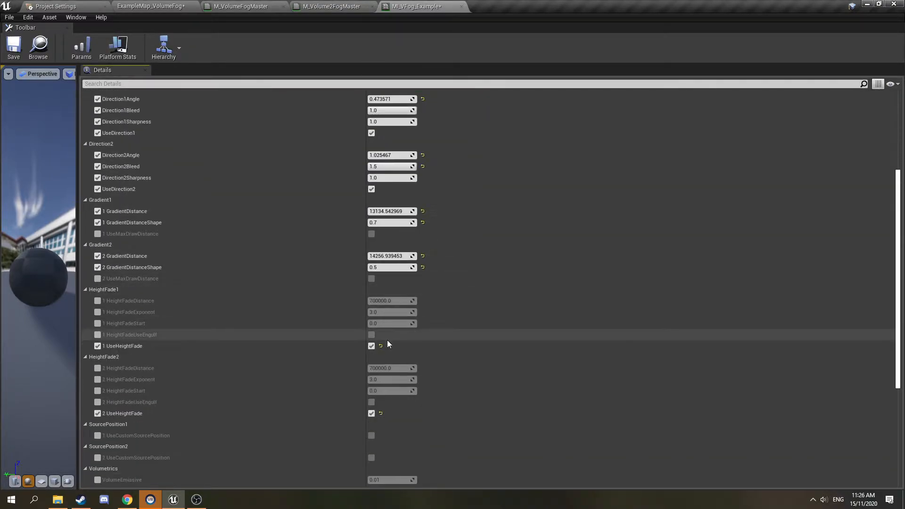
{"action": "scroll", "coordinate": [370, 259], "scroll_direction": "up", "scroll_amount": 9}
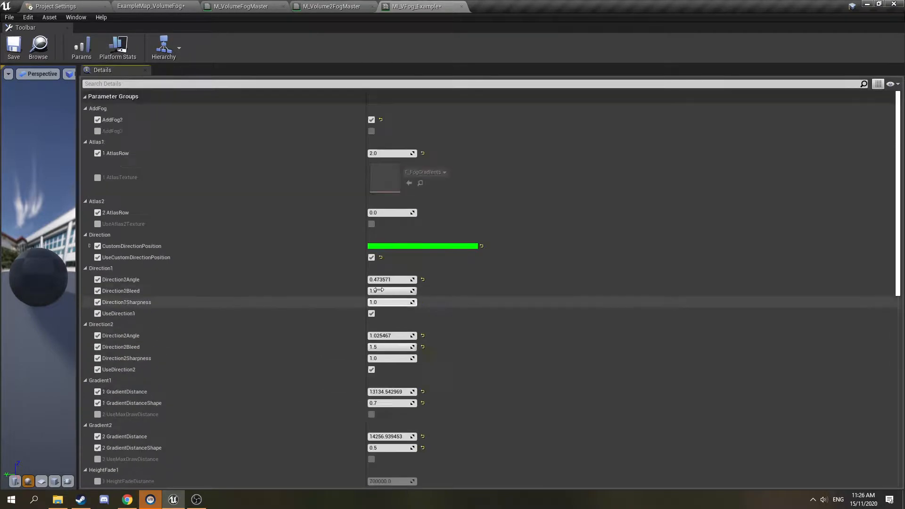
{"action": "left_click_drag", "start_coordinate": [79, 235], "coordinate": [104, 226]}
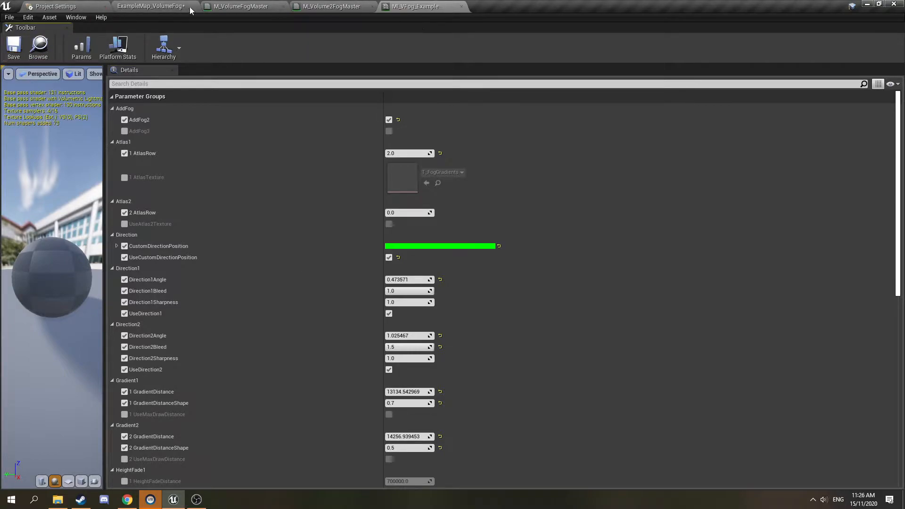
{"action": "left_click", "coordinate": [156, 7]}
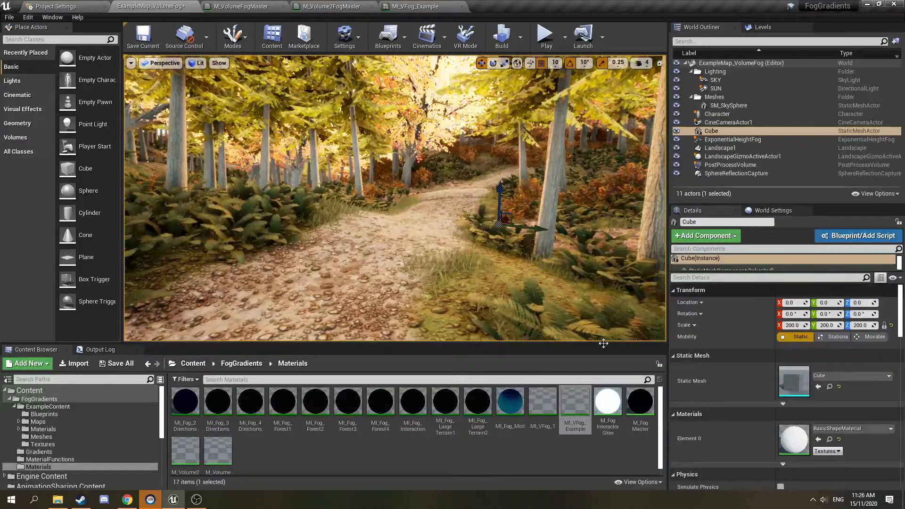
{"action": "left_click_drag", "start_coordinate": [576, 405], "coordinate": [802, 444]}
{"action": "right_click_drag", "start_coordinate": [395, 198], "coordinate": [415, 198]}
Step: Focus the view on the ExponentialHeightFog actor and search the placeable actors for "fog"
{"action": "left_click", "coordinate": [740, 139]}
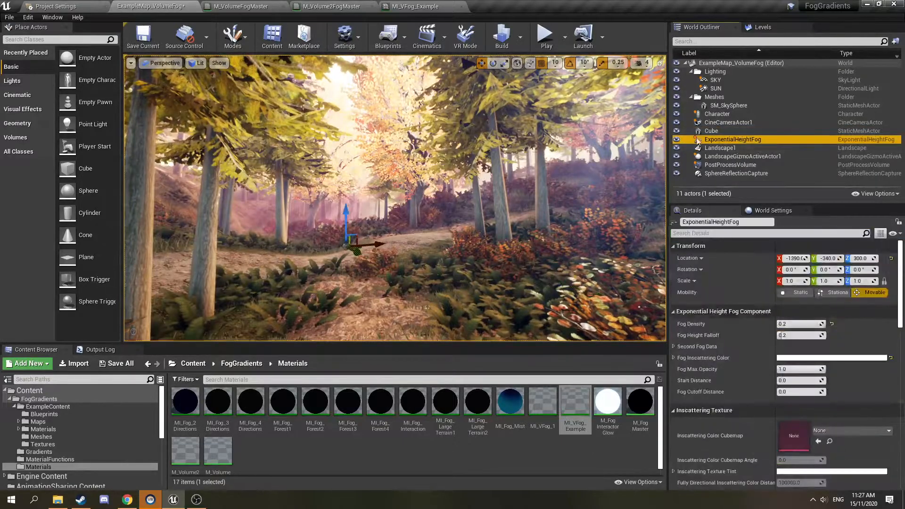
{"action": "double_click", "coordinate": [742, 139]}
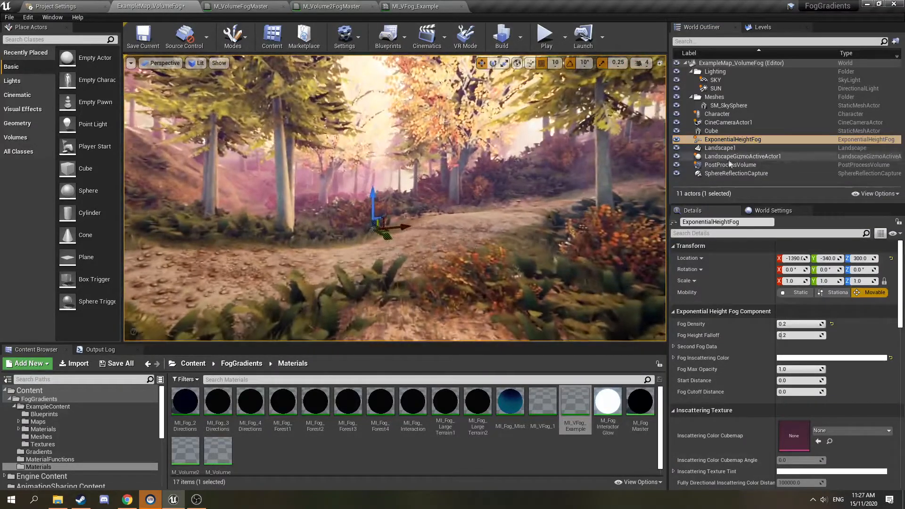
{"action": "left_click", "coordinate": [755, 141]}
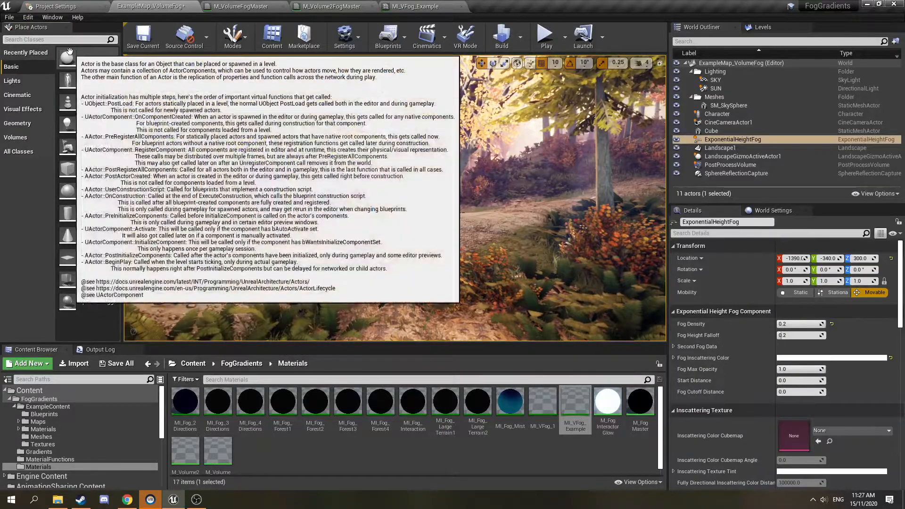
{"action": "type", "text": "fog"}
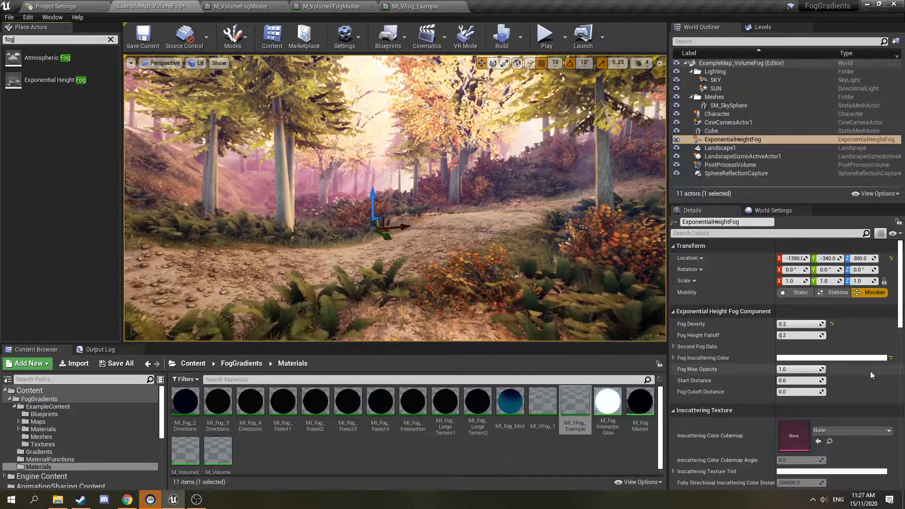
{"action": "scroll", "coordinate": [902, 259], "scroll_direction": "down", "scroll_amount": 2}
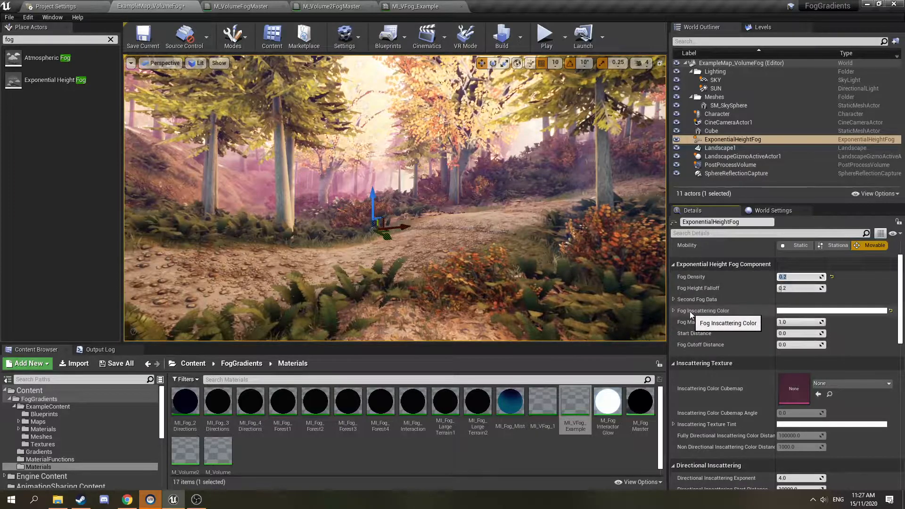
Step: Reset the height fog's Fog Inscattering Color to its default and set it to white with saturation 0
{"action": "left_click", "coordinate": [890, 311]}
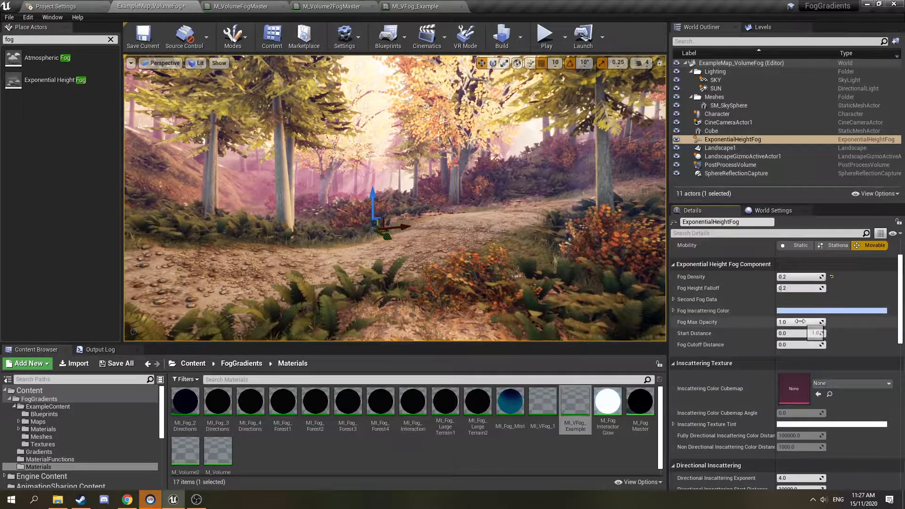
{"action": "left_click", "coordinate": [809, 311]}
{"action": "left_click_drag", "start_coordinate": [718, 311], "coordinate": [717, 368]}
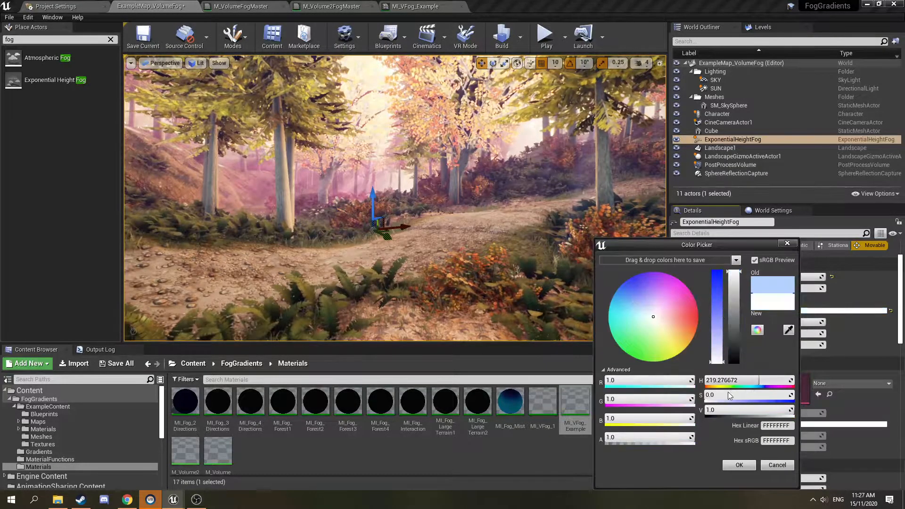
{"action": "left_click", "coordinate": [740, 464]}
Step: Turn off Volumetric Fog on the ExponentialHeightFog and look up through the trees at the sun
{"action": "scroll", "coordinate": [851, 287], "scroll_direction": "down", "scroll_amount": 8}
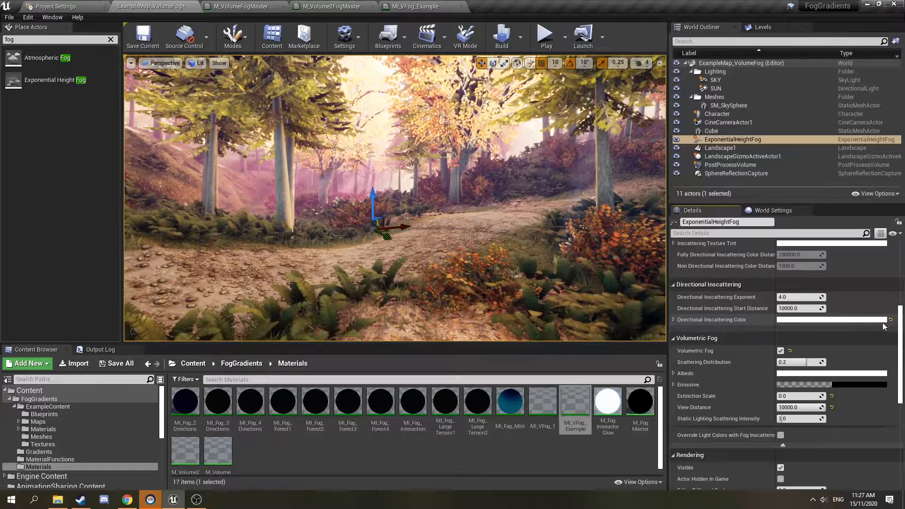
{"action": "scroll", "coordinate": [813, 332], "scroll_direction": "down", "scroll_amount": 1}
{"action": "mouse_move", "coordinate": [557, 236]}
{"action": "right_mouse_down"}
{"action": "mouse_move", "coordinate": [660, 236]}
{"action": "mouse_move", "coordinate": [561, 245]}
{"action": "right_mouse_up"}
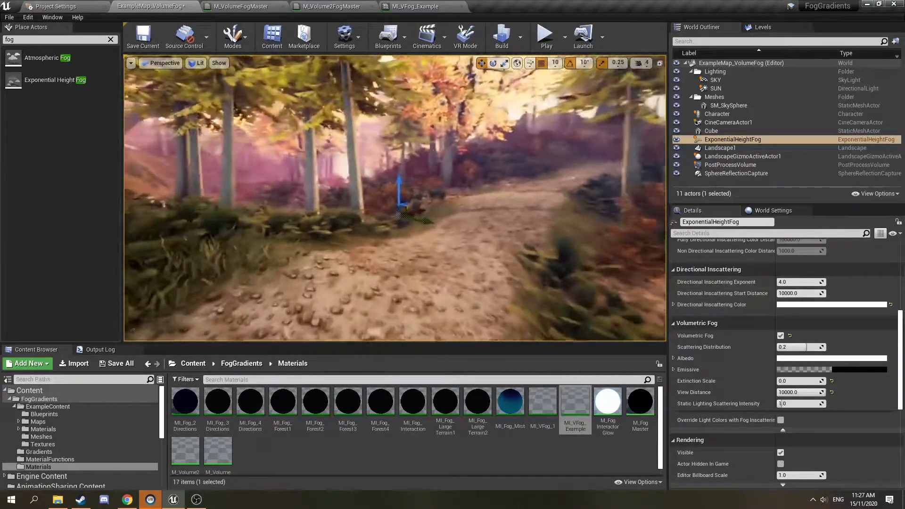
{"action": "scroll", "coordinate": [844, 312], "scroll_direction": "down", "scroll_amount": 5}
{"action": "scroll", "coordinate": [840, 312], "scroll_direction": "up", "scroll_amount": 3}
{"action": "scroll", "coordinate": [792, 318], "scroll_direction": "down", "scroll_amount": 1}
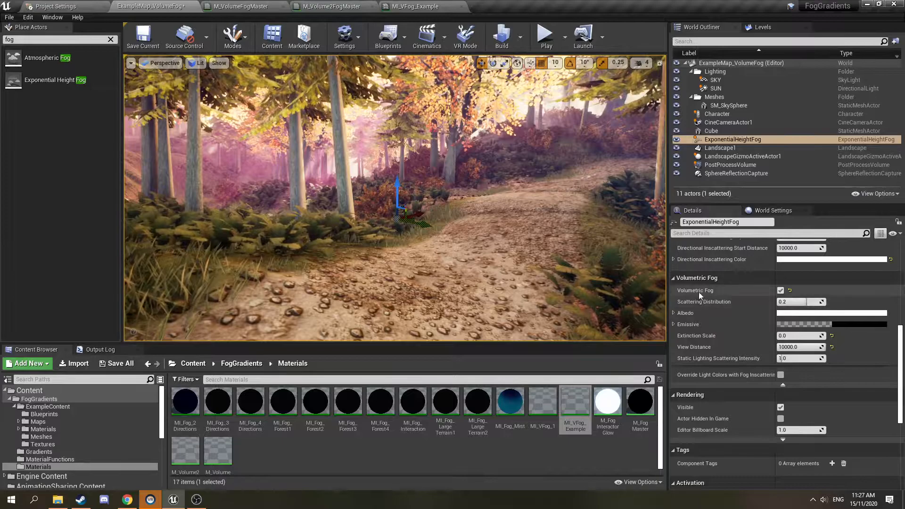
{"action": "right_click_drag", "start_coordinate": [528, 245], "coordinate": [547, 231]}
{"action": "left_click", "coordinate": [781, 290]}
{"action": "right_click_drag", "start_coordinate": [471, 255], "coordinate": [478, 170]}
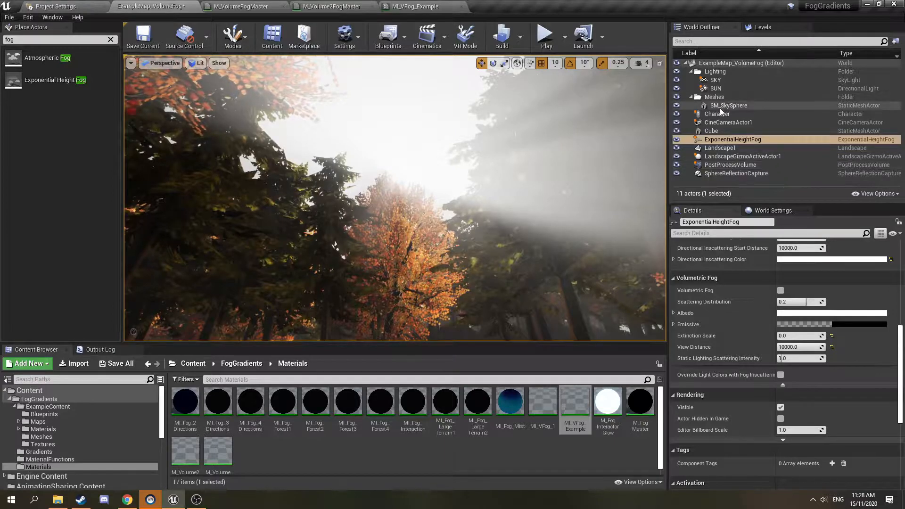
Step: Turn off Light Shaft Occlusion and Light Shaft Bloom on the SUN directional light
{"action": "left_click", "coordinate": [723, 91]}
{"action": "left_click", "coordinate": [780, 359]}
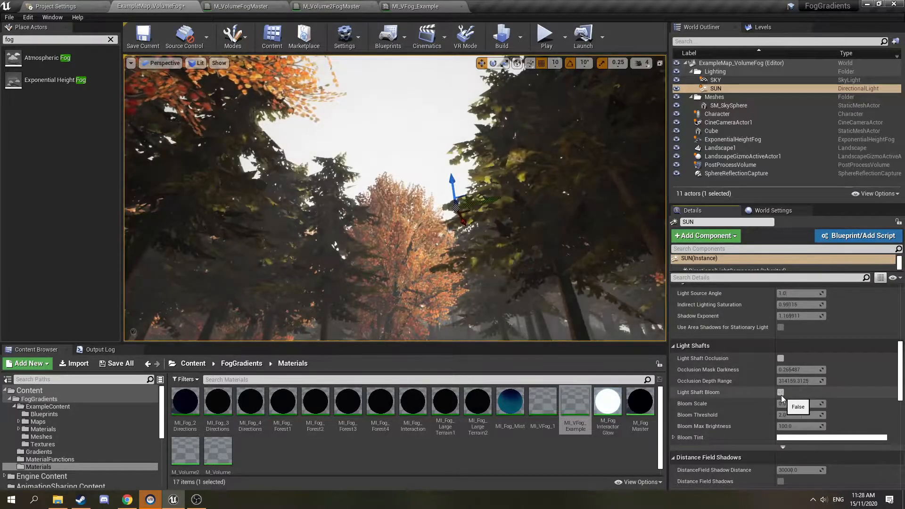
{"action": "left_click", "coordinate": [781, 393]}
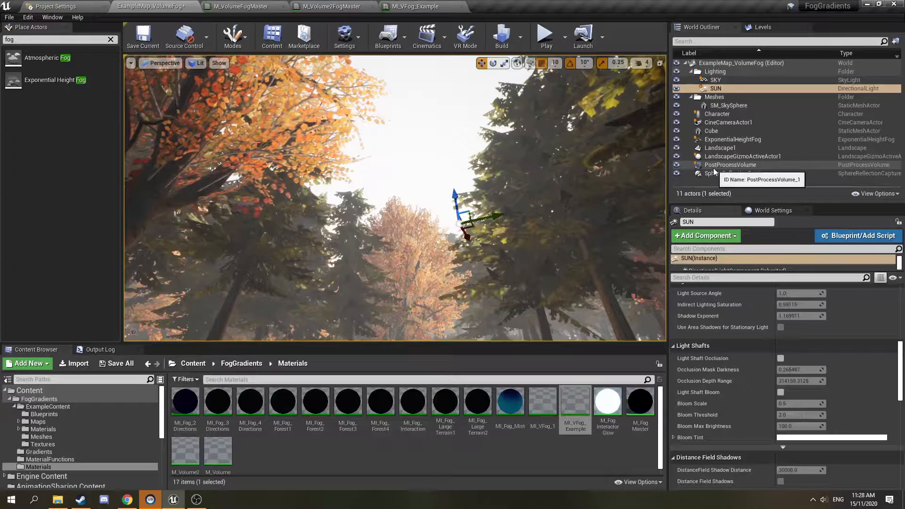
Step: Return to the ExponentialHeightFog along the path and turn its Volumetric Fog back on
{"action": "left_click", "coordinate": [718, 139]}
{"action": "double_click", "coordinate": [743, 141]}
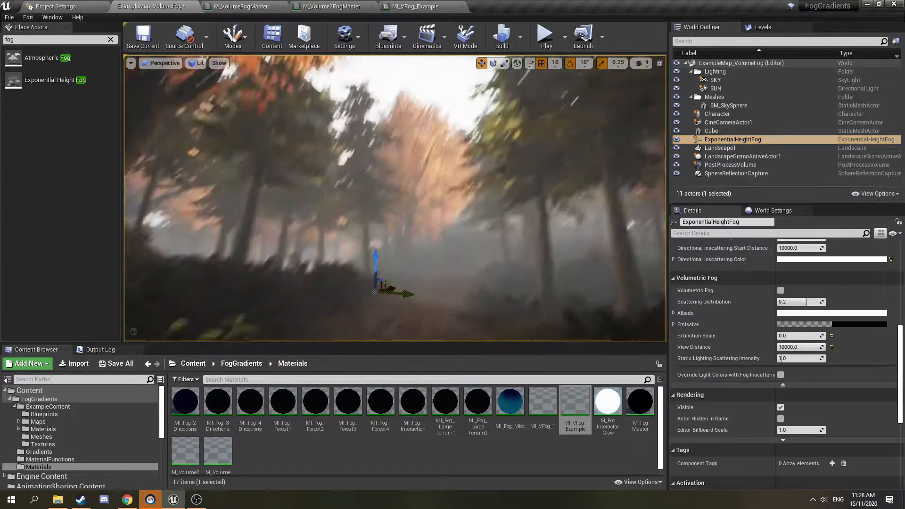
{"action": "scroll", "coordinate": [787, 305], "scroll_direction": "down", "scroll_amount": 1}
{"action": "mouse_move", "coordinate": [495, 227]}
{"action": "right_mouse_down"}
{"action": "mouse_move", "coordinate": [467, 242]}
{"action": "mouse_move", "coordinate": [580, 228]}
{"action": "mouse_move", "coordinate": [505, 228]}
{"action": "right_mouse_up"}
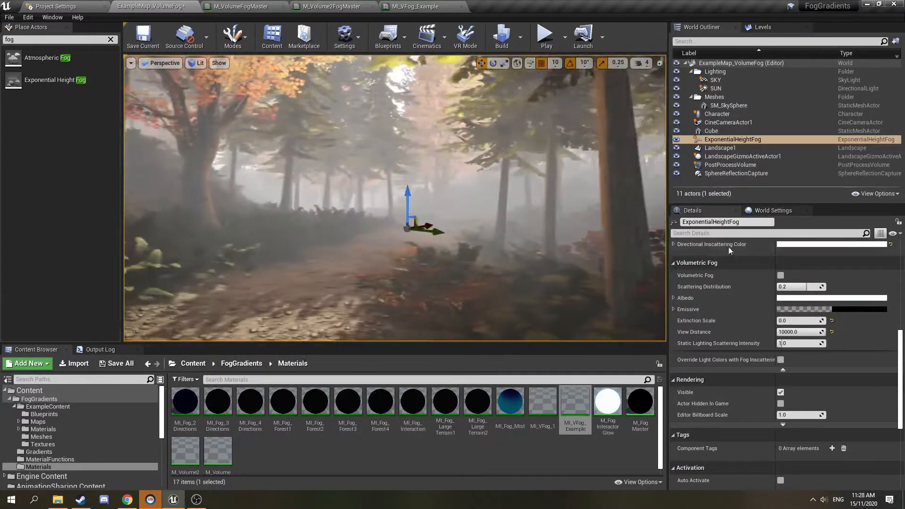
{"action": "left_click", "coordinate": [780, 276]}
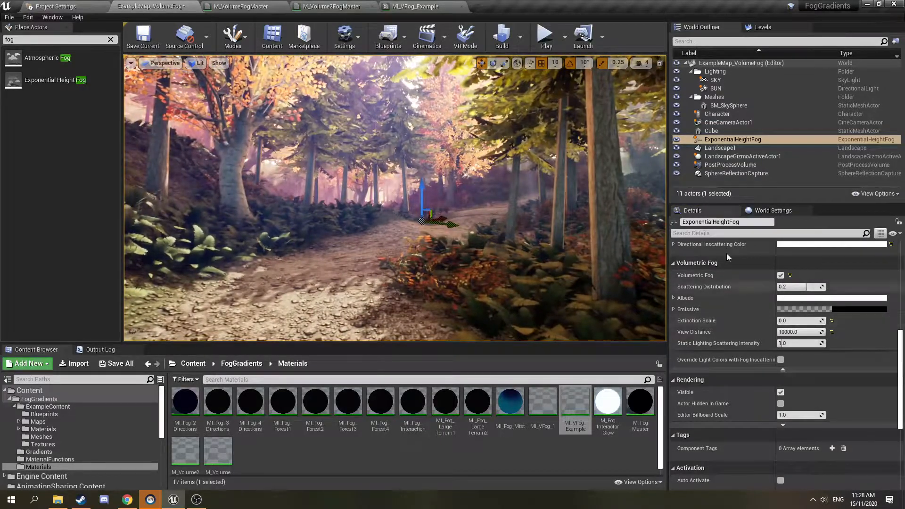
Step: Hide the Cube, set the height fog's Extinction Scale to 0.1 and view the forest from several angles
{"action": "left_click", "coordinate": [677, 132]}
{"action": "right_click_drag", "start_coordinate": [633, 153], "coordinate": [608, 136]}
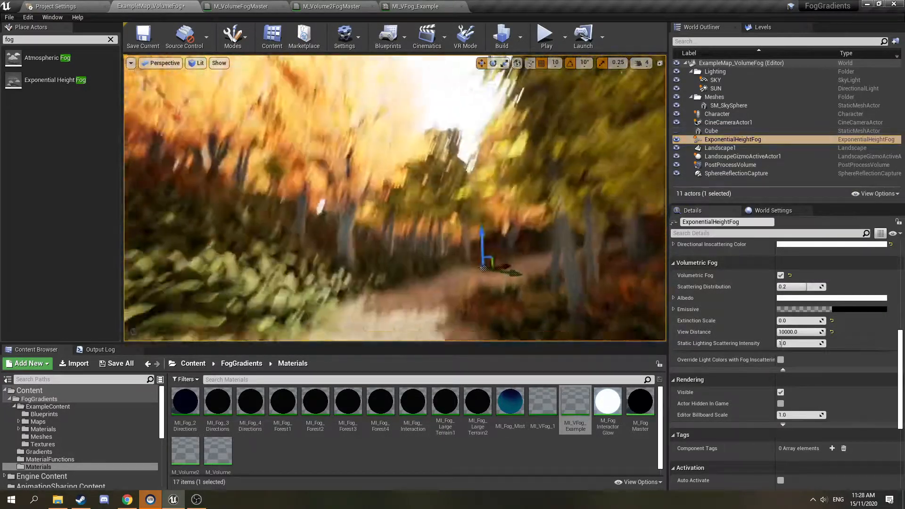
{"action": "scroll", "coordinate": [814, 348], "scroll_direction": "up", "scroll_amount": 10}
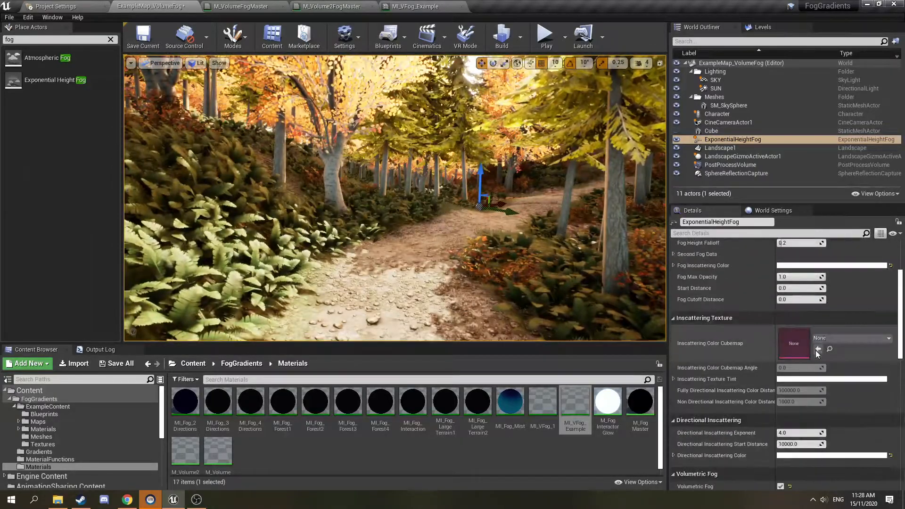
{"action": "scroll", "coordinate": [815, 339], "scroll_direction": "down", "scroll_amount": 8}
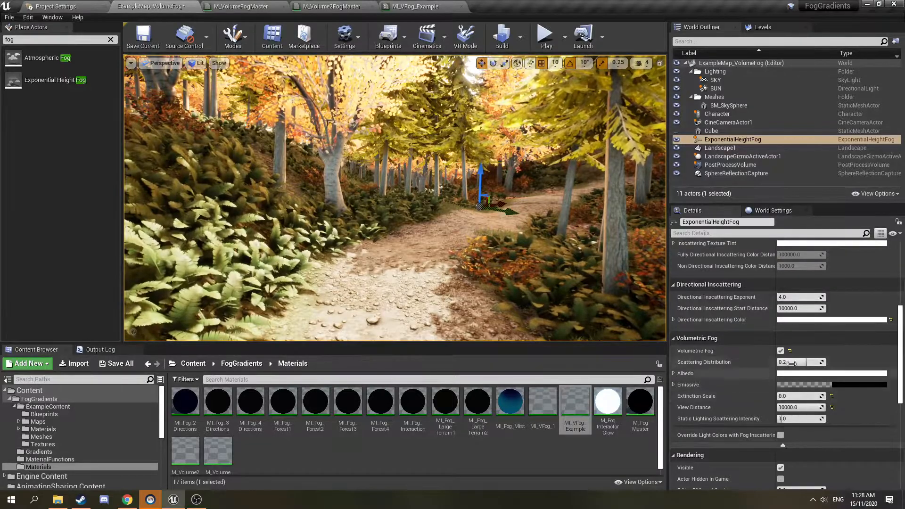
{"action": "mouse_move", "coordinate": [795, 399]}
{"action": "left_mouse_down"}
{"action": "mouse_move", "coordinate": [820, 398]}
{"action": "mouse_move", "coordinate": [801, 398]}
{"action": "left_mouse_up"}
{"action": "right_click_drag", "start_coordinate": [395, 198], "coordinate": [491, 200]}
{"action": "right_click_drag", "start_coordinate": [607, 282], "coordinate": [533, 266]}
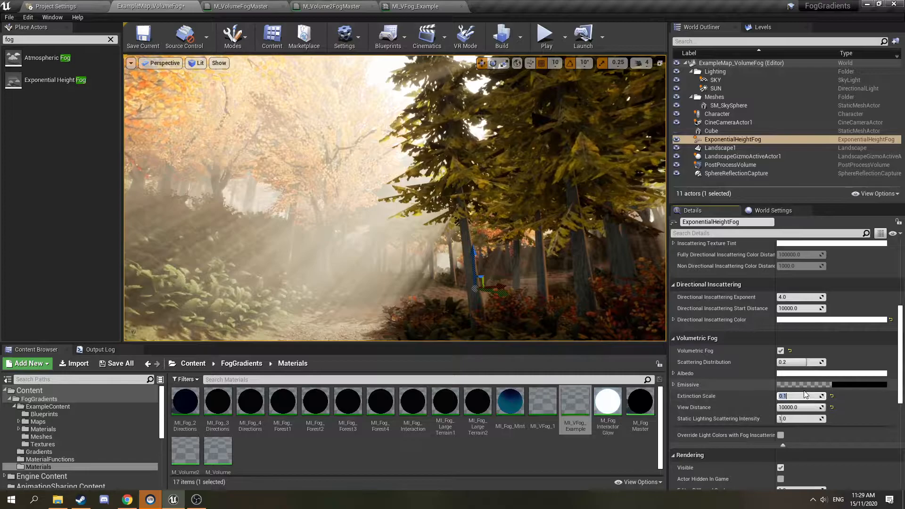
Step: Set the Extinction Scale back to 0, show the Cube again and look around the forest
{"action": "type", "text": "0"}
{"action": "key", "text": "Return"}
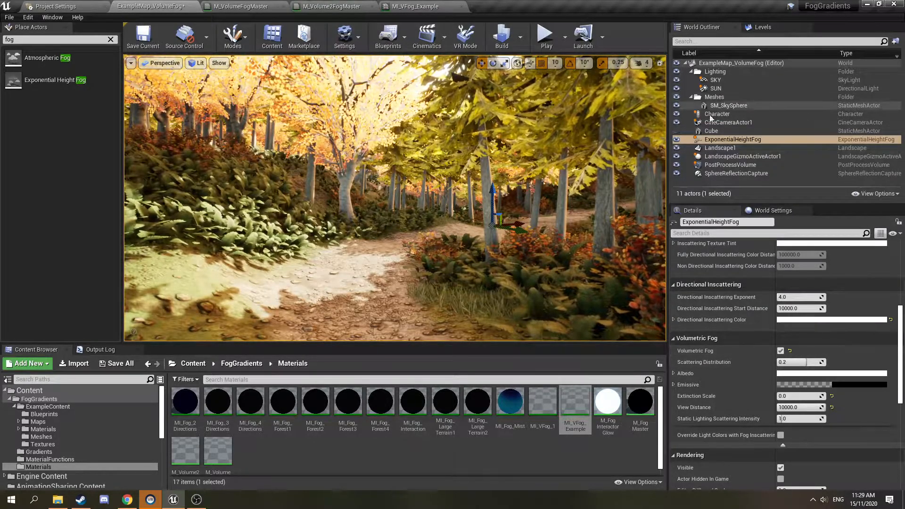
{"action": "left_click", "coordinate": [677, 131]}
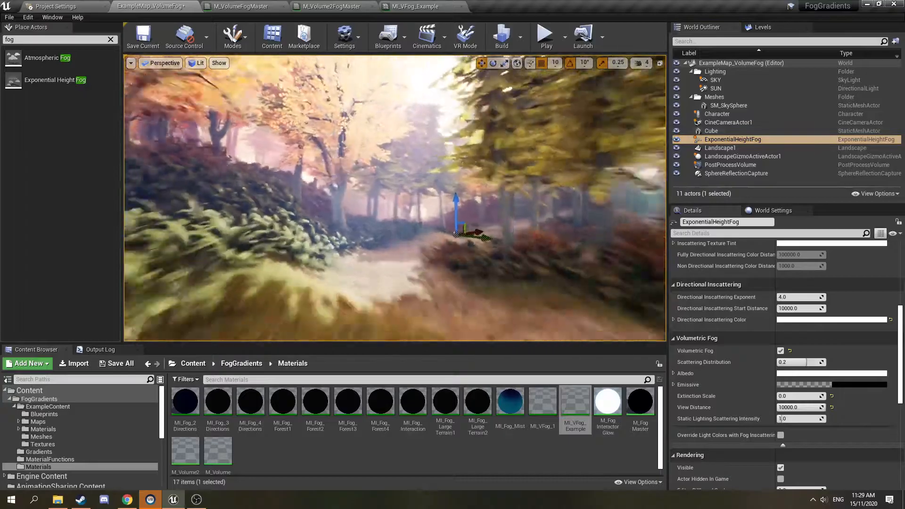
{"action": "right_click_drag", "start_coordinate": [395, 198], "coordinate": [520, 148]}
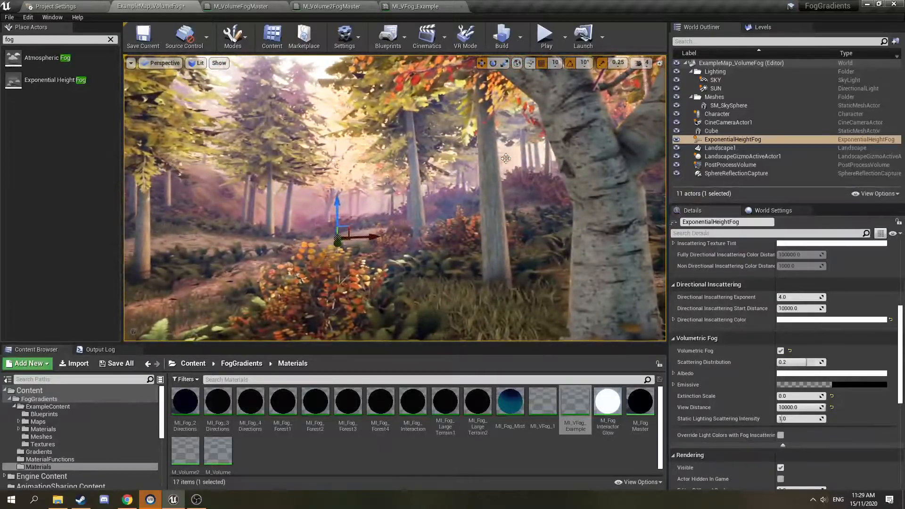
Step: Open the MI_VFog_Example material instance and float its window over the ExampleMap_VolumeFog level editor
{"action": "right_click_drag", "start_coordinate": [366, 276], "coordinate": [396, 243]}
{"action": "scroll", "coordinate": [679, 409], "scroll_direction": "up", "scroll_amount": 1}
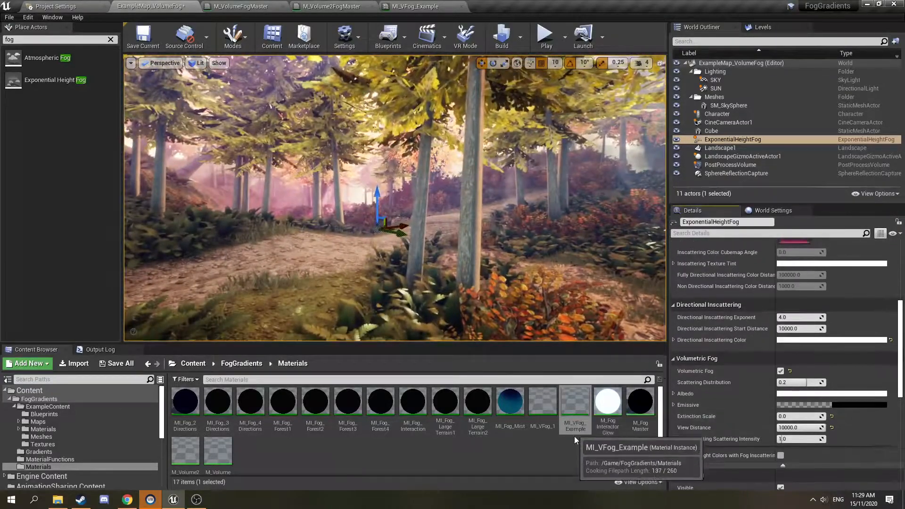
{"action": "left_click", "coordinate": [575, 415]}
{"action": "double_click", "coordinate": [576, 410]}
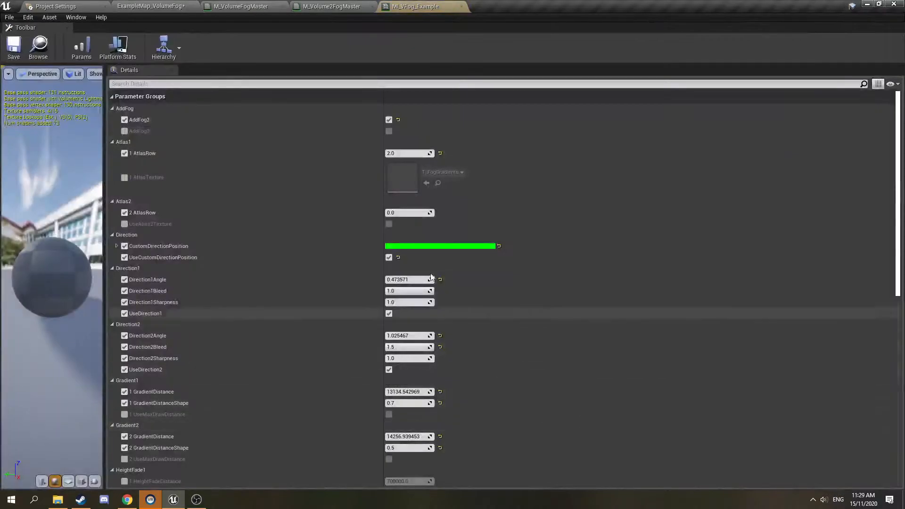
{"action": "left_click_drag", "start_coordinate": [448, 4], "coordinate": [511, 232]}
{"action": "left_click", "coordinate": [151, 7]}
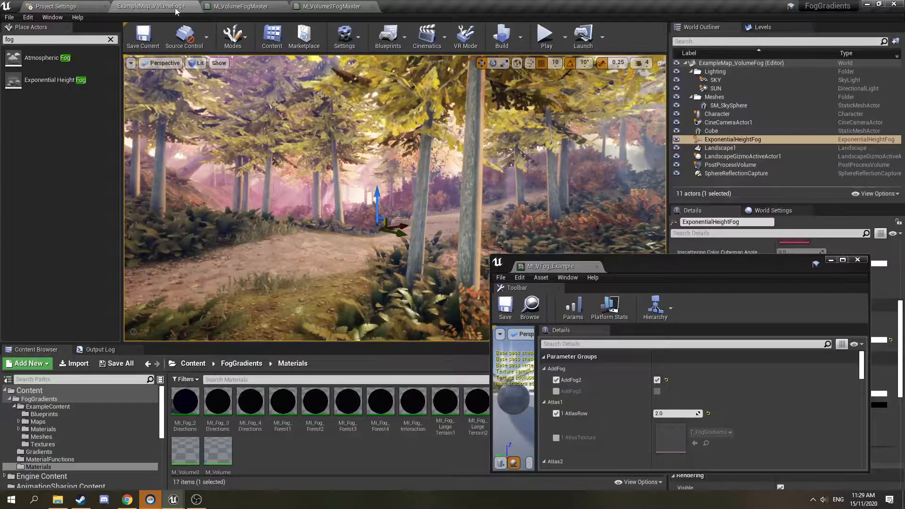
{"action": "left_click_drag", "start_coordinate": [655, 268], "coordinate": [636, 170]}
Step: Enable the VolumeSaturation, VolumeOpacity and VolumeEmissive parameters in the Volumetrics group of MI_VFog_Example
{"action": "scroll", "coordinate": [674, 307], "scroll_direction": "down", "scroll_amount": 10}
{"action": "scroll", "coordinate": [677, 311], "scroll_direction": "down", "scroll_amount": 8}
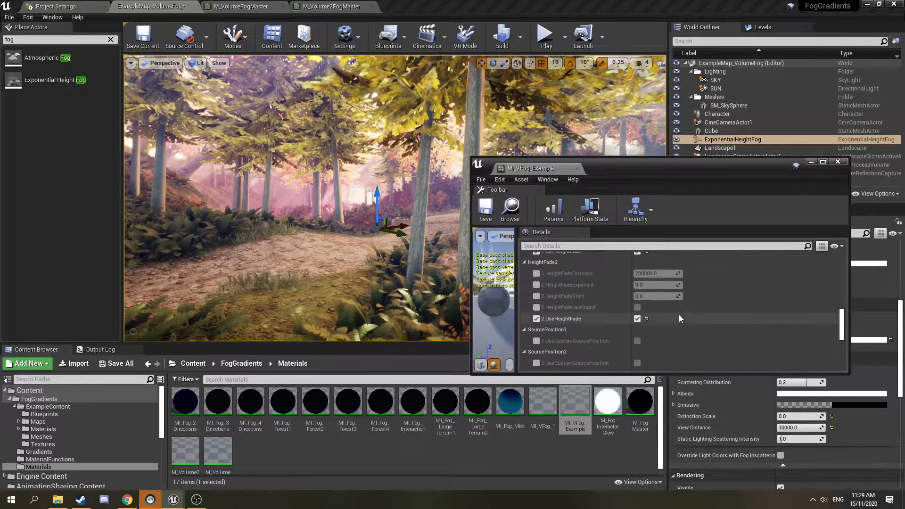
{"action": "left_click", "coordinate": [536, 318]}
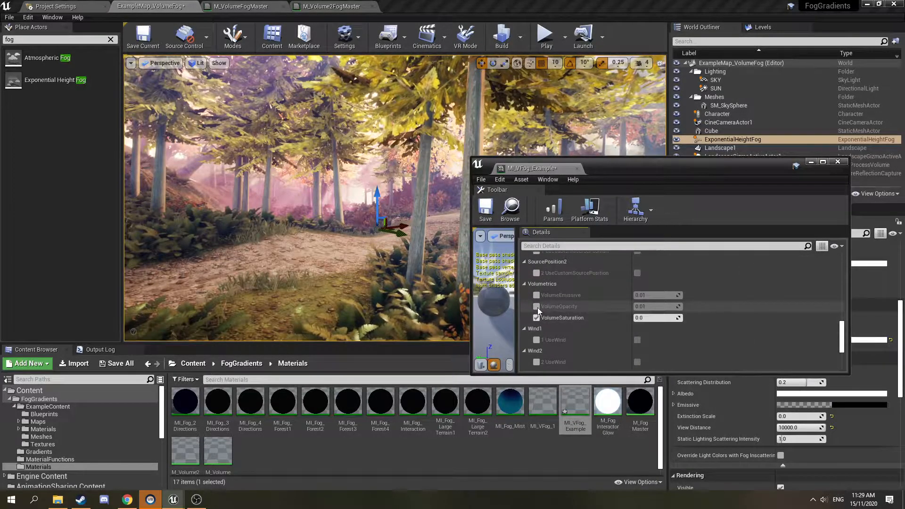
{"action": "left_click", "coordinate": [537, 306]}
{"action": "left_click", "coordinate": [537, 295]}
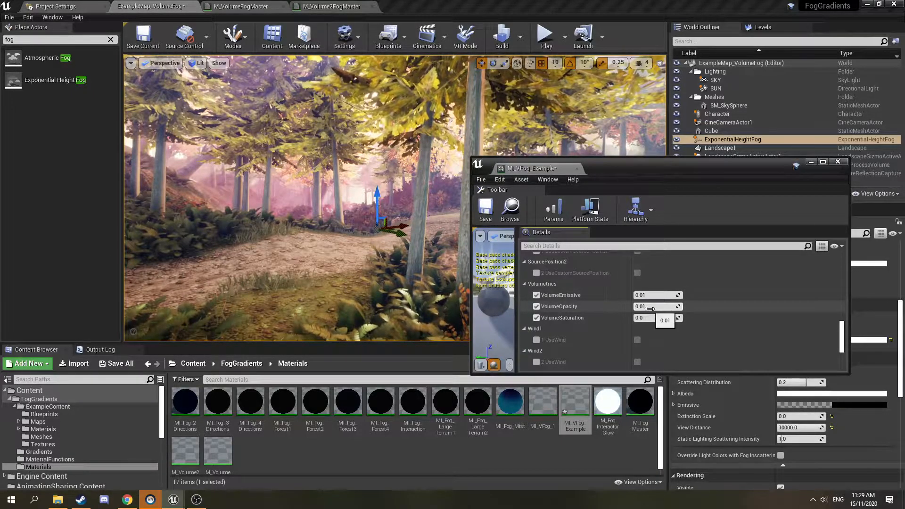
Step: Raise VolumeOpacity to about 0.124 and set VolumeSaturation to 1
{"action": "mouse_move", "coordinate": [649, 313]}
{"action": "left_mouse_down"}
{"action": "mouse_move", "coordinate": [705, 306]}
{"action": "mouse_move", "coordinate": [653, 307]}
{"action": "left_mouse_up"}
{"action": "right_click_drag", "start_coordinate": [401, 213], "coordinate": [330, 133]}
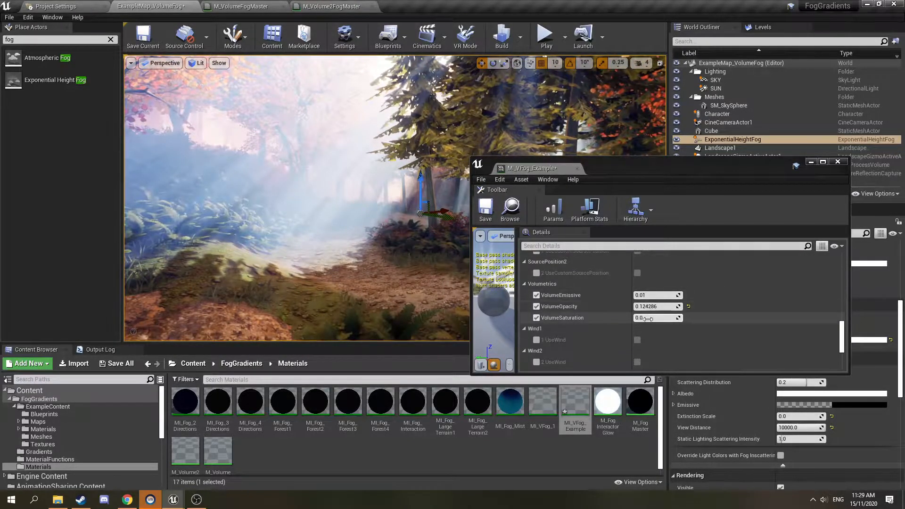
{"action": "left_click_drag", "start_coordinate": [650, 319], "coordinate": [651, 319]}
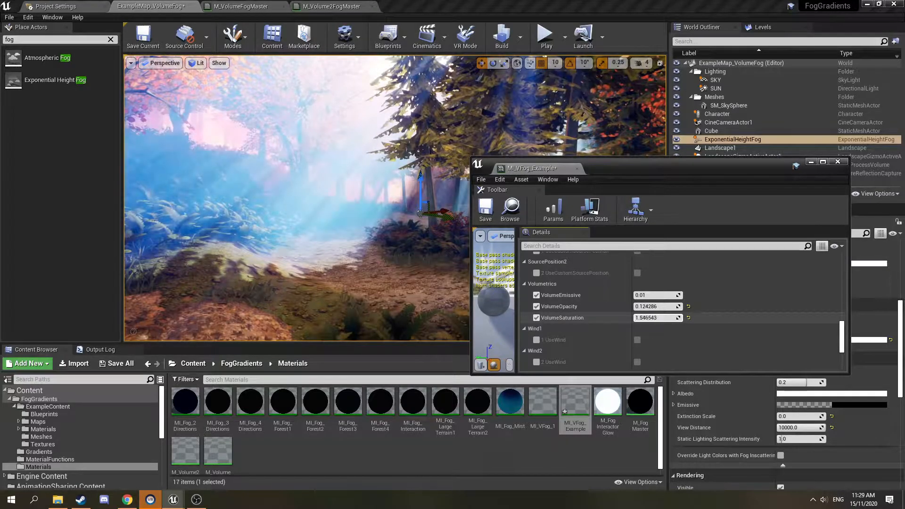
{"action": "left_click", "coordinate": [652, 318]}
{"action": "type", "text": "1"}
{"action": "key", "text": "Return"}
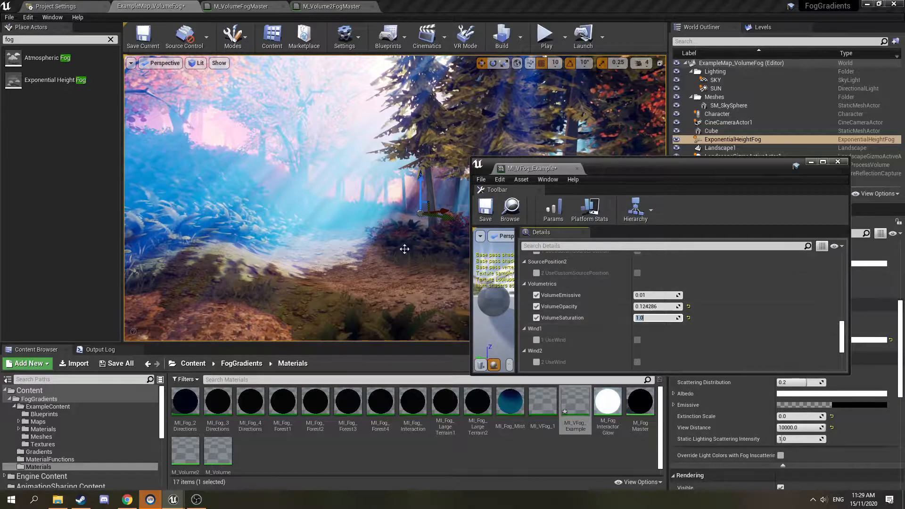
Step: View the fog from several spots in the forest with the instance window moved aside, and save MI_VFog_Example
{"action": "mouse_move", "coordinate": [363, 216]}
{"action": "right_mouse_down"}
{"action": "mouse_move", "coordinate": [391, 216]}
{"action": "mouse_move", "coordinate": [377, 215]}
{"action": "right_mouse_up"}
{"action": "key", "text": "s"}
{"action": "key", "text": "s"}
{"action": "left_click_drag", "start_coordinate": [637, 168], "coordinate": [746, 282]}
{"action": "right_click_drag", "start_coordinate": [377, 198], "coordinate": [507, 162]}
{"action": "key", "text": "s"}
{"action": "key", "text": "w"}
{"action": "key", "text": "d"}
{"action": "mouse_move", "coordinate": [545, 198]}
{"action": "right_mouse_down"}
{"action": "mouse_move", "coordinate": [568, 202]}
{"action": "mouse_move", "coordinate": [536, 204]}
{"action": "right_mouse_up"}
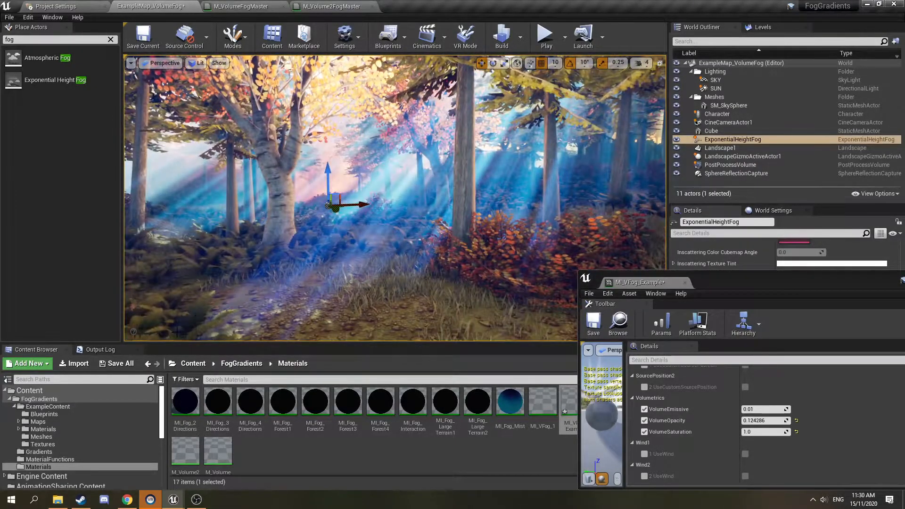
{"action": "left_click", "coordinate": [593, 322]}
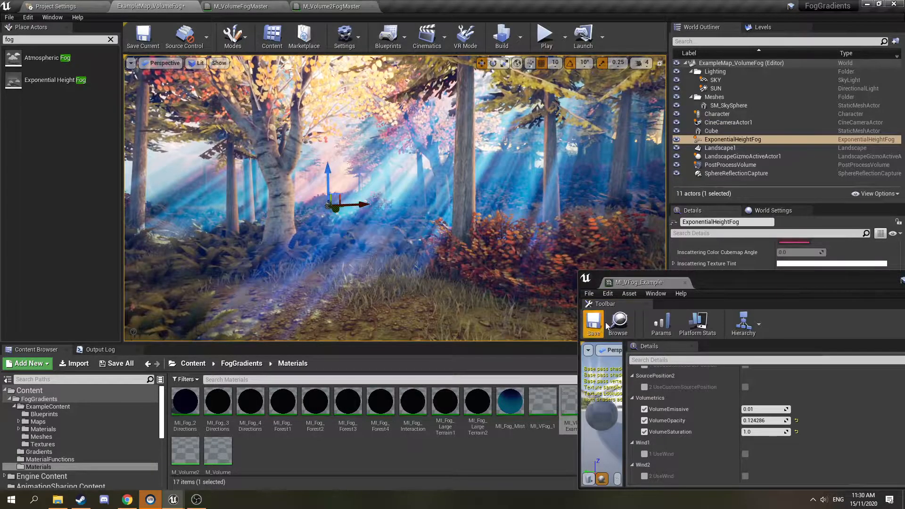
Step: Show the Output Log and query r.VolumetricFog.GridPixelSize in its console
{"action": "left_click", "coordinate": [94, 351]}
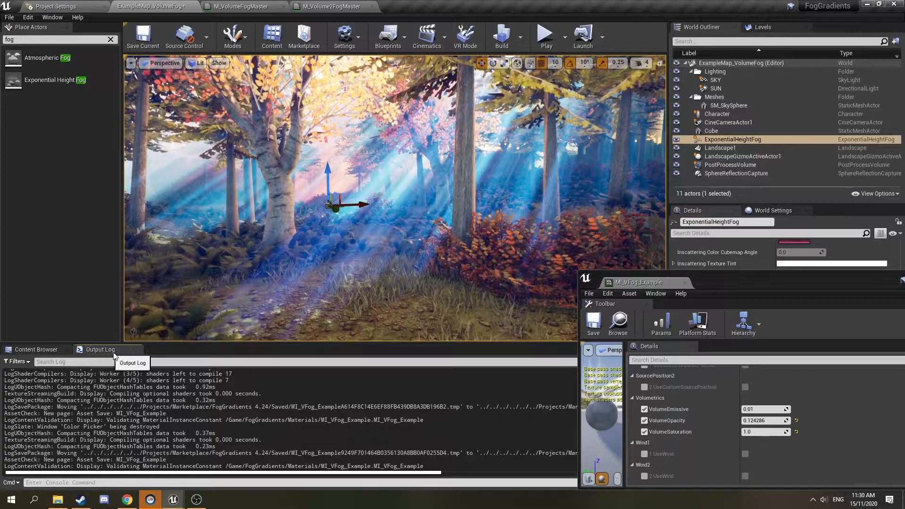
{"action": "left_click_drag", "start_coordinate": [749, 279], "coordinate": [841, 265]}
{"action": "scroll", "coordinate": [141, 406], "scroll_direction": "up", "scroll_amount": 6}
{"action": "scroll", "coordinate": [264, 446], "scroll_direction": "down", "scroll_amount": 6}
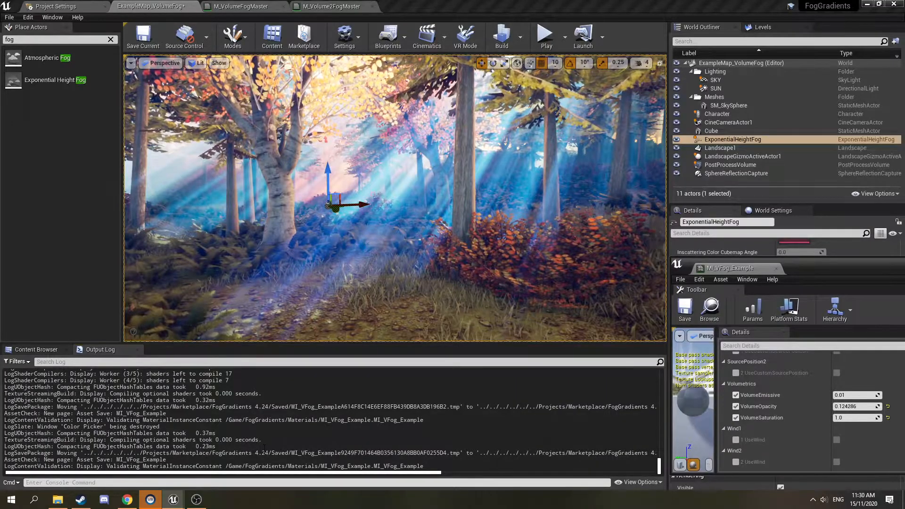
{"action": "left_click", "coordinate": [49, 483]}
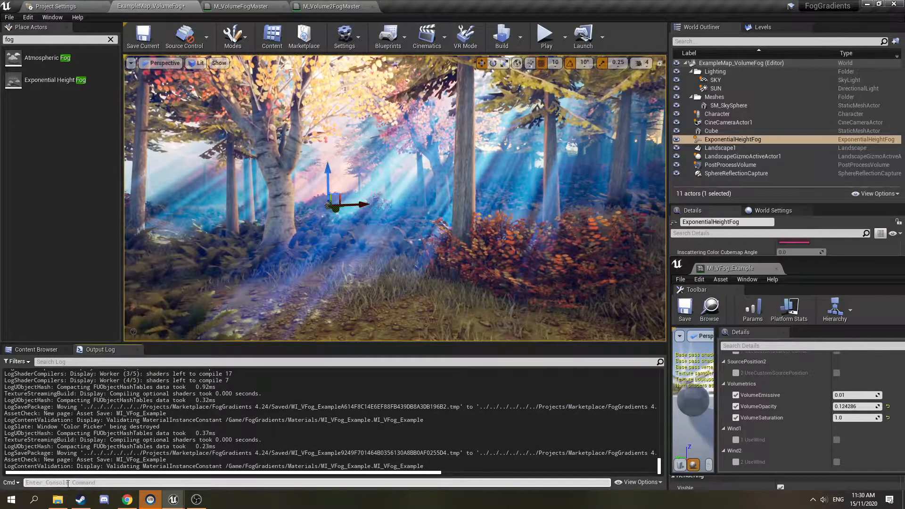
{"action": "type", "text": "r.volume"}
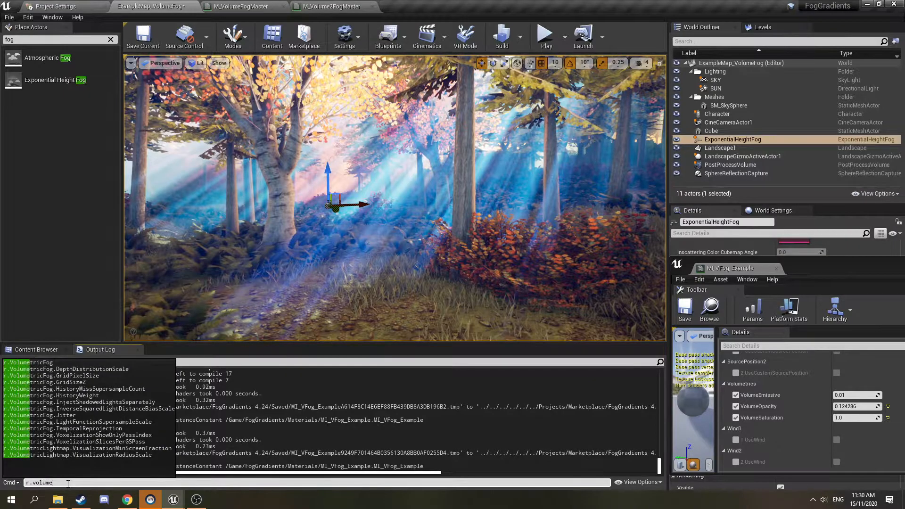
{"action": "key", "text": "Down"}
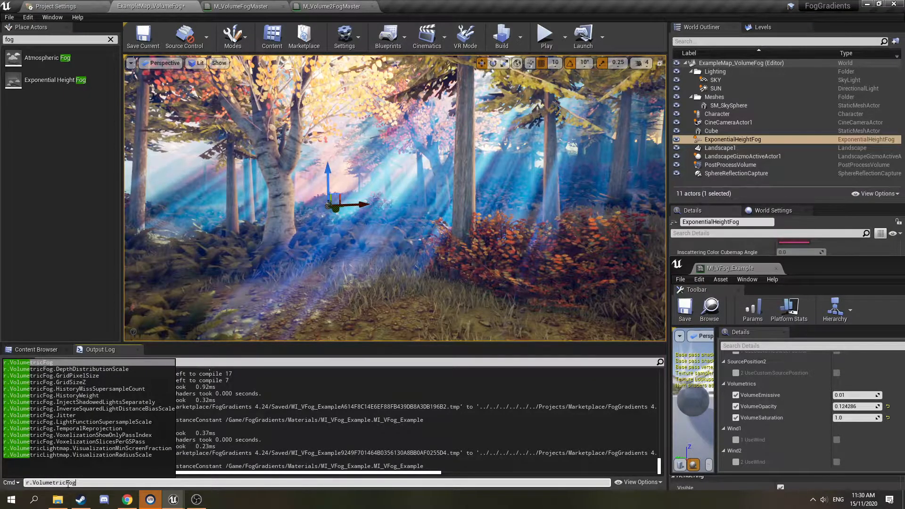
{"action": "left_click", "coordinate": [84, 377]}
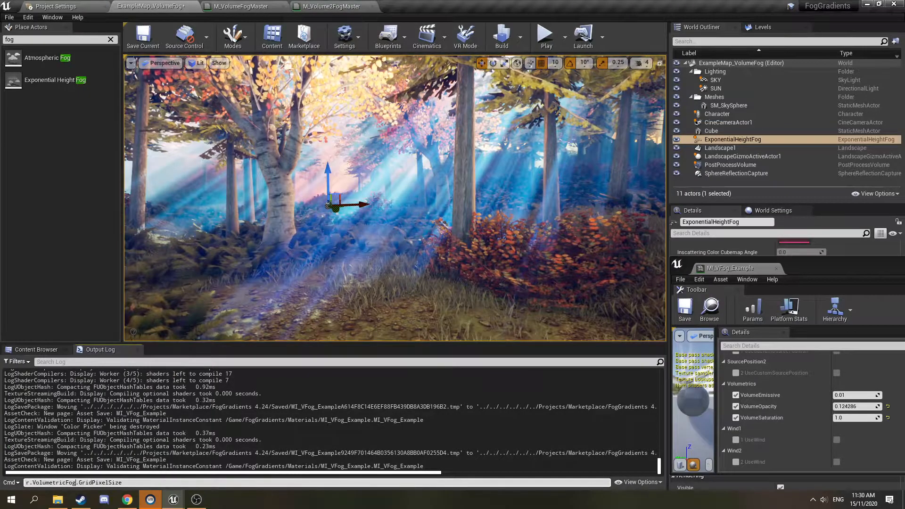
{"action": "key", "text": "Return"}
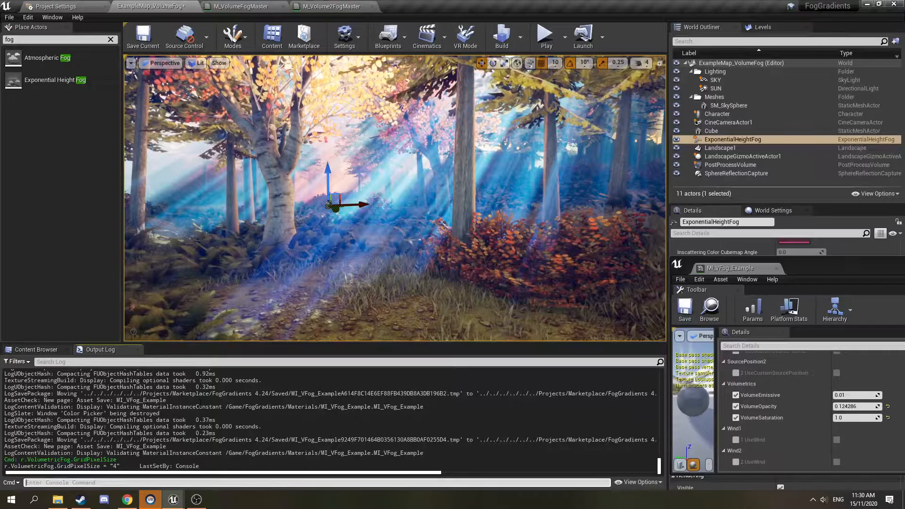
Step: Set r.VolumetricFog.GridPixelSize to 32 and look at the fog quality in the forest
{"action": "right_click_drag", "start_coordinate": [394, 228], "coordinate": [404, 240]}
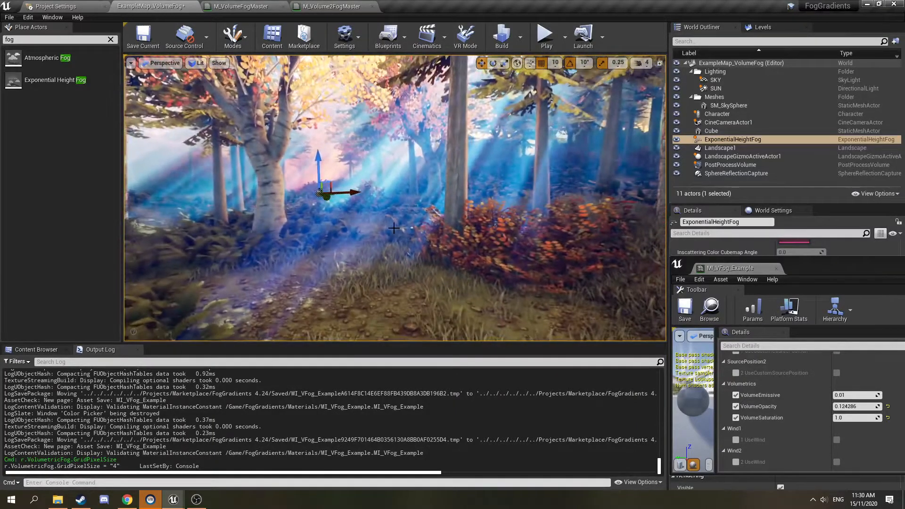
{"action": "left_click", "coordinate": [38, 480]}
{"action": "key", "text": "Up"}
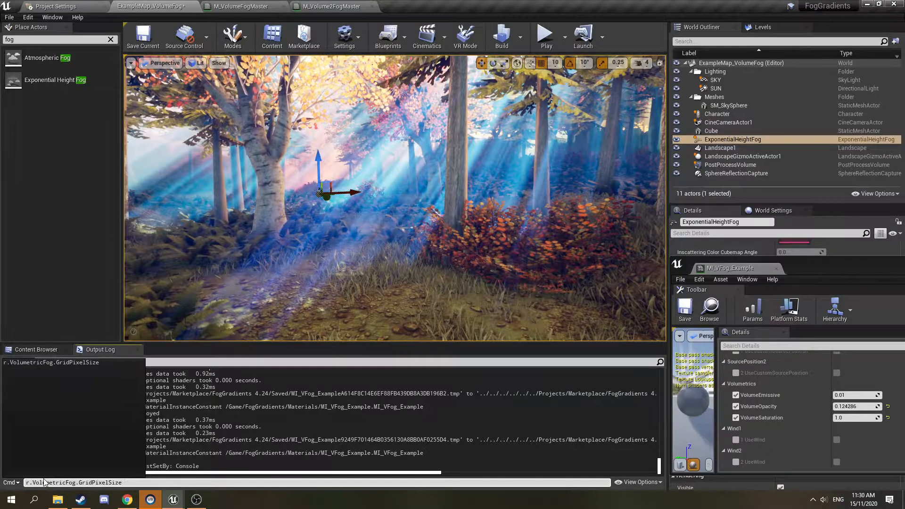
{"action": "type", "text": "32"}
{"action": "key", "text": "Return"}
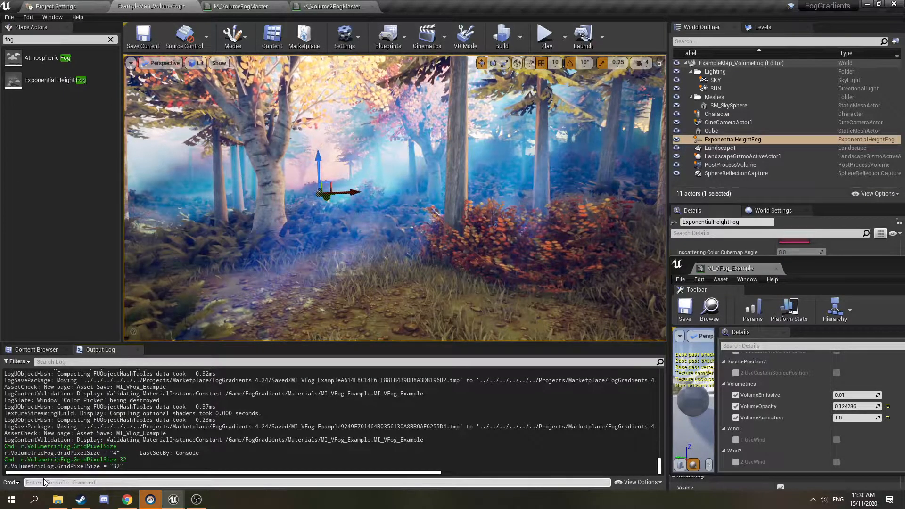
{"action": "right_click_drag", "start_coordinate": [362, 264], "coordinate": [424, 252]}
Step: Set r.VolumetricFog.GridPixelSize to 2 and examine the light shafts among the trees
{"action": "left_click", "coordinate": [67, 483]}
{"action": "key", "text": "Up"}
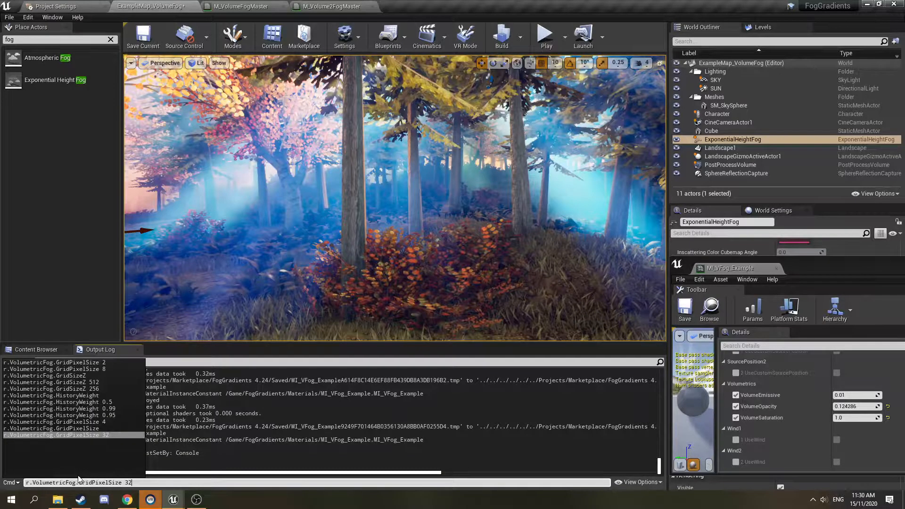
{"action": "key", "text": "BackSpace"}
{"action": "key", "text": "BackSpace"}
{"action": "type", "text": "2"}
{"action": "key", "text": "Return"}
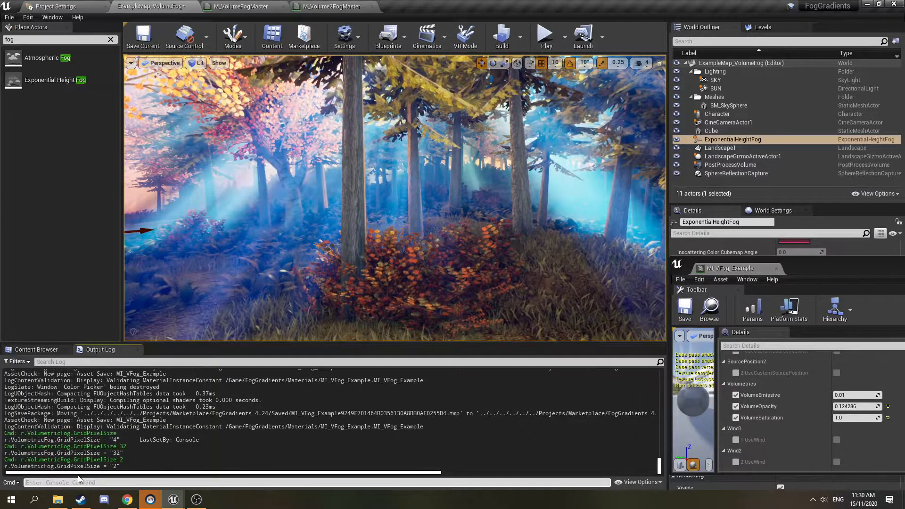
{"action": "right_click_drag", "start_coordinate": [395, 198], "coordinate": [343, 191]}
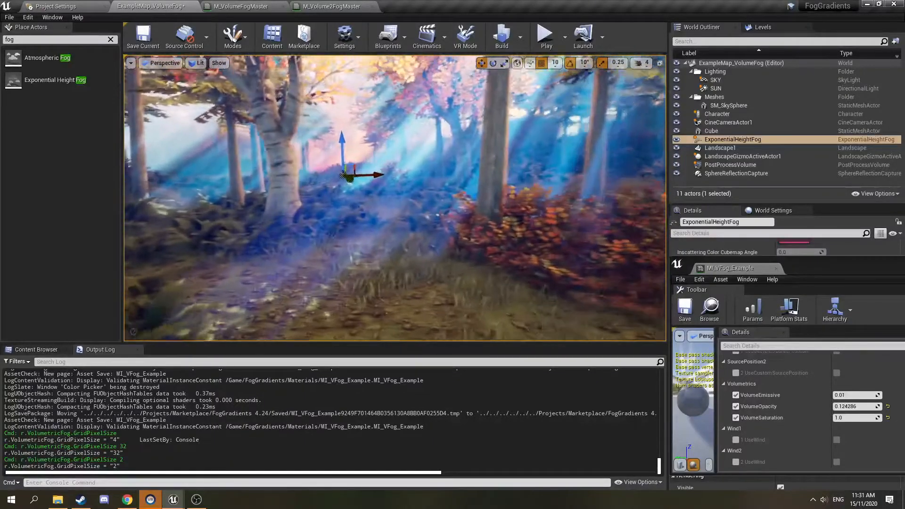
{"action": "right_click_drag", "start_coordinate": [396, 198], "coordinate": [343, 220]}
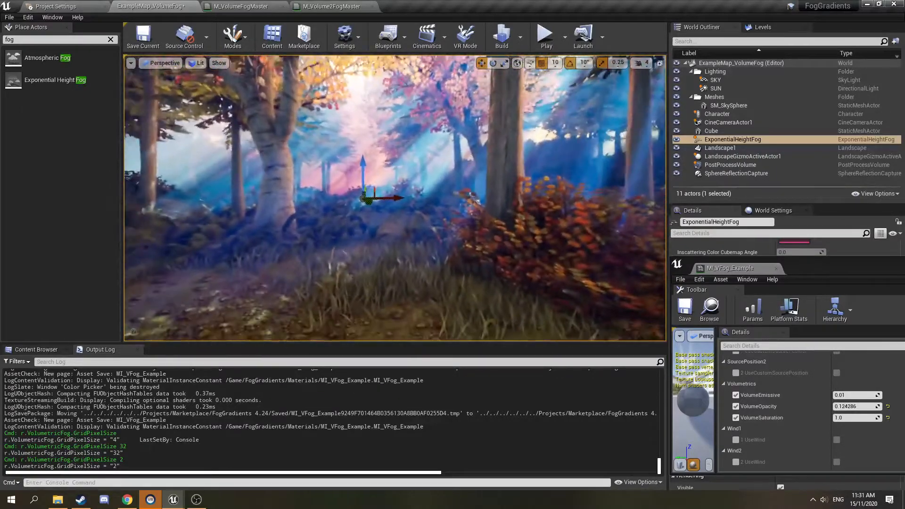
Step: Set r.VolumetricFog.GridPixelSize to 4 and check the light shafts along the path
{"action": "left_click", "coordinate": [97, 482]}
{"action": "type", "text": "r.VolumetricFog.GridPixelSize "}
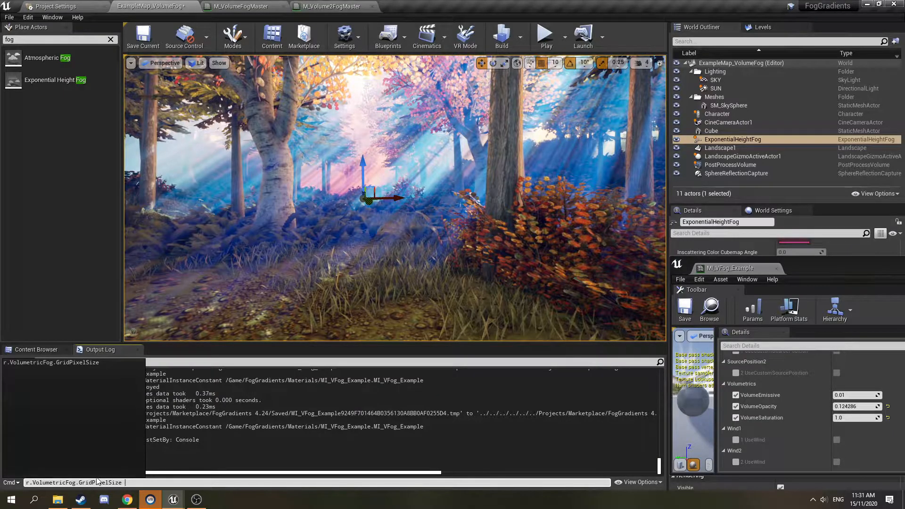
{"action": "type", "text": "4"}
{"action": "key", "text": "Return"}
{"action": "mouse_move", "coordinate": [448, 213]}
{"action": "right_mouse_down"}
{"action": "mouse_move", "coordinate": [410, 224]}
{"action": "mouse_move", "coordinate": [453, 215]}
{"action": "mouse_move", "coordinate": [444, 212]}
{"action": "mouse_move", "coordinate": [450, 233]}
{"action": "mouse_move", "coordinate": [455, 228]}
{"action": "right_mouse_up"}
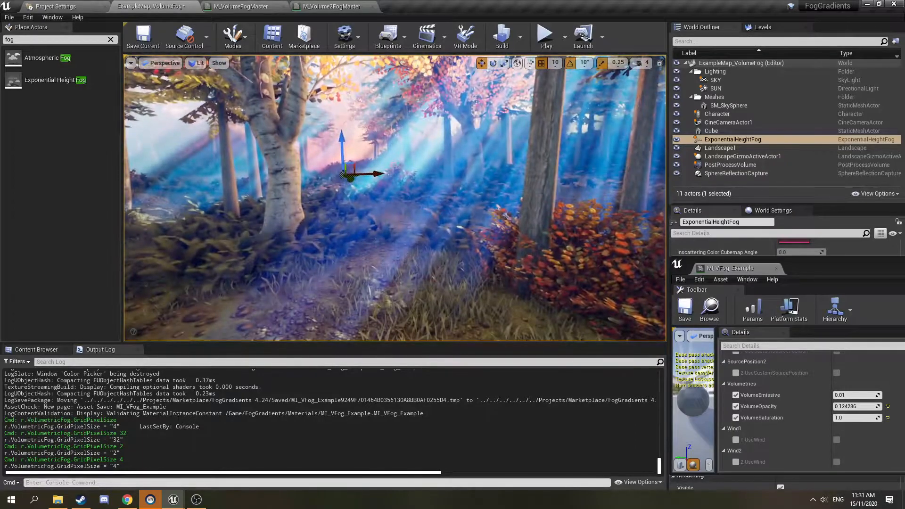
Step: List the console variables that begin with r.VolumetricFog
{"action": "left_click", "coordinate": [112, 480]}
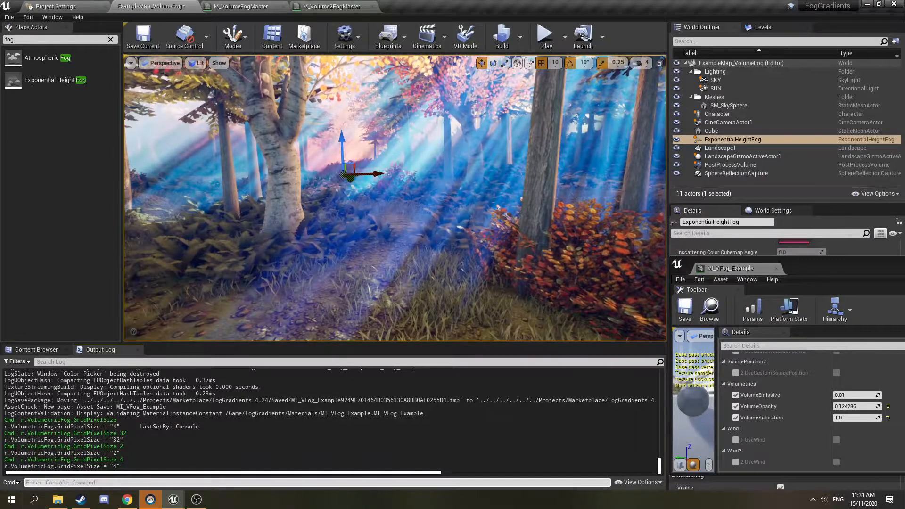
{"action": "key", "text": "Up"}
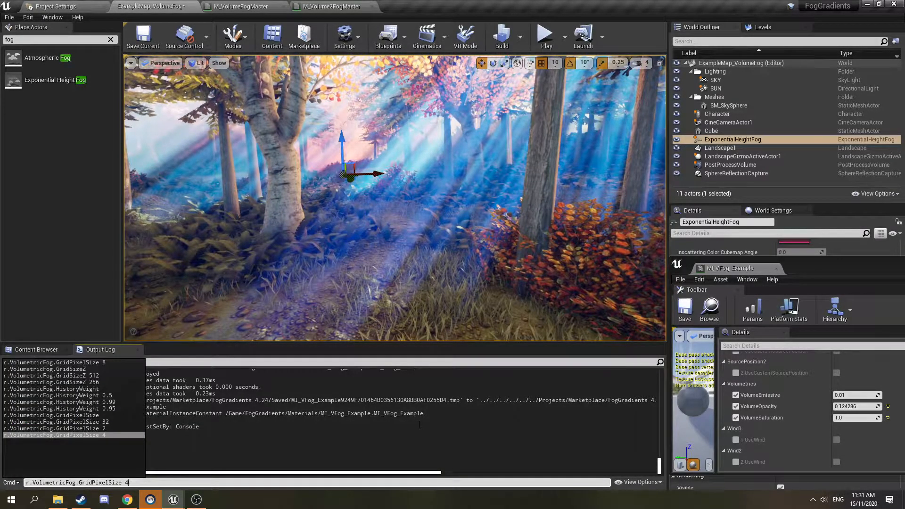
{"action": "key", "text": "BackSpace"}
{"action": "key", "text": "BackSpace"}
{"action": "key", "text": "BackSpace"}
{"action": "key", "text": "BackSpace"}
{"action": "key", "text": "BackSpace"}
{"action": "key", "text": "BackSpace"}
{"action": "key", "text": "BackSpace"}
{"action": "key", "text": "BackSpace"}
{"action": "key", "text": "BackSpace"}
{"action": "key", "text": "BackSpace"}
{"action": "key", "text": "BackSpace"}
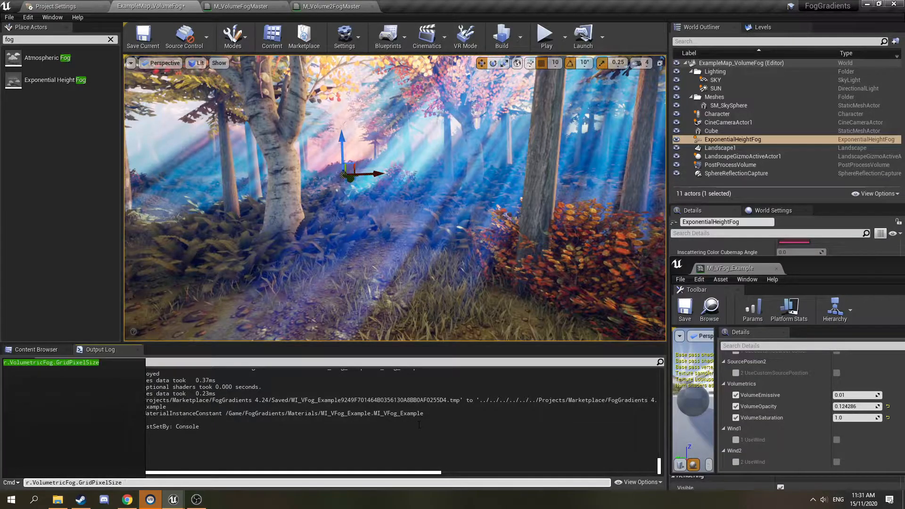
{"action": "key", "text": "BackSpace"}
{"action": "key", "text": "BackSpace"}
{"action": "key", "text": "BackSpace"}
{"action": "key", "text": "BackSpace"}
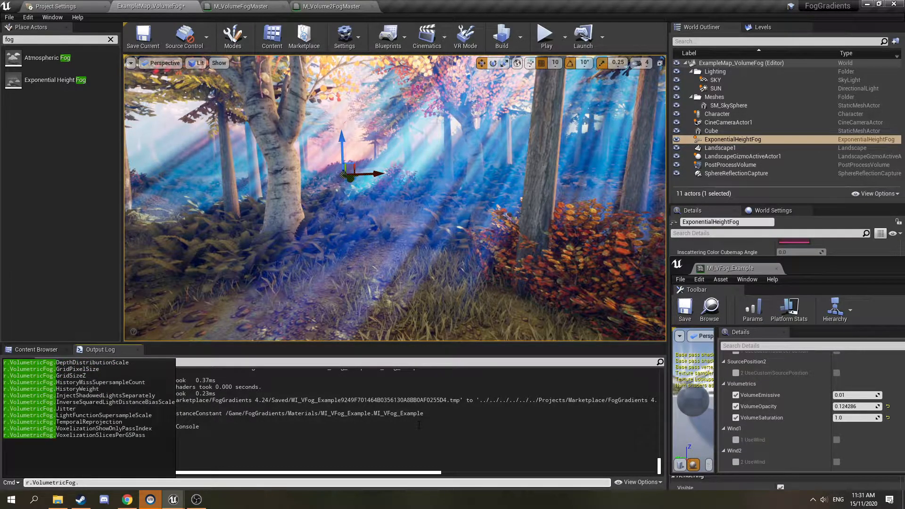
Step: Look through the suggested volumetric fog variables and query r.VolumetricFog.GridSizeZ
{"action": "key", "text": "Up"}
{"action": "key", "text": "Up"}
{"action": "key", "text": "Up"}
{"action": "key", "text": "Up"}
{"action": "key", "text": "Up"}
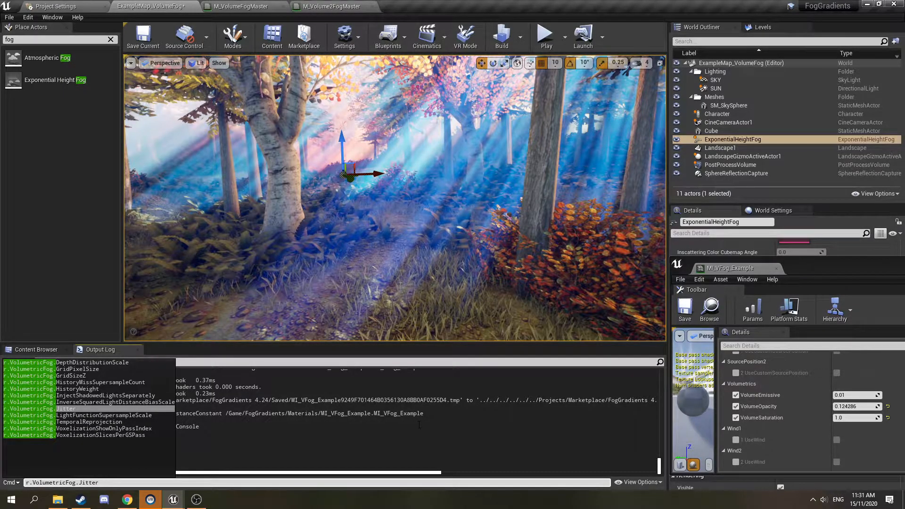
{"action": "key", "text": "Up"}
{"action": "key", "text": "Up"}
{"action": "key", "text": "Up"}
{"action": "key", "text": "Up"}
{"action": "key", "text": "Up"}
{"action": "key", "text": "Up"}
{"action": "key", "text": "Up"}
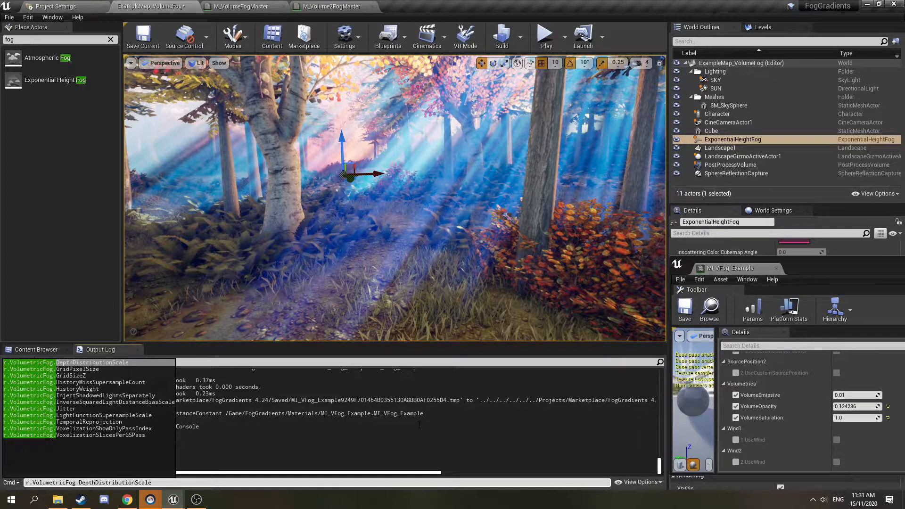
{"action": "key", "text": "Down"}
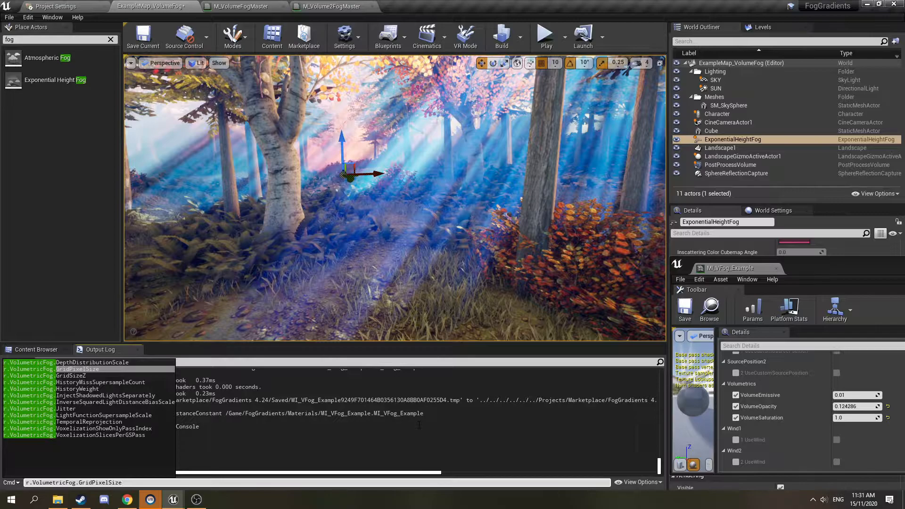
{"action": "key", "text": "Down"}
{"action": "key", "text": "Return"}
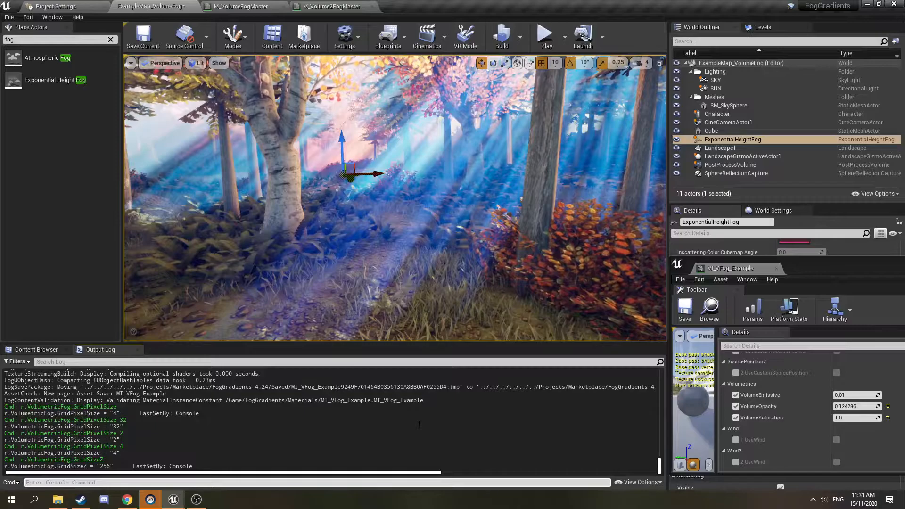
Step: Recall the previous console command that sets r.VolumetricFog.HistoryWeight to 0.95 and run it
{"action": "key", "text": "Up"}
{"action": "key", "text": "Up"}
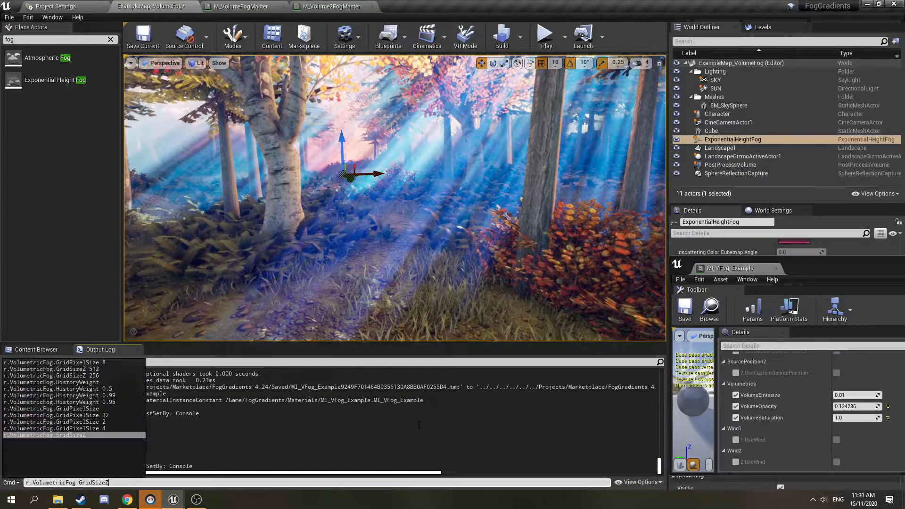
{"action": "key", "text": "Up"}
{"action": "key", "text": "Up"}
{"action": "key", "text": "Up"}
{"action": "key", "text": "Up"}
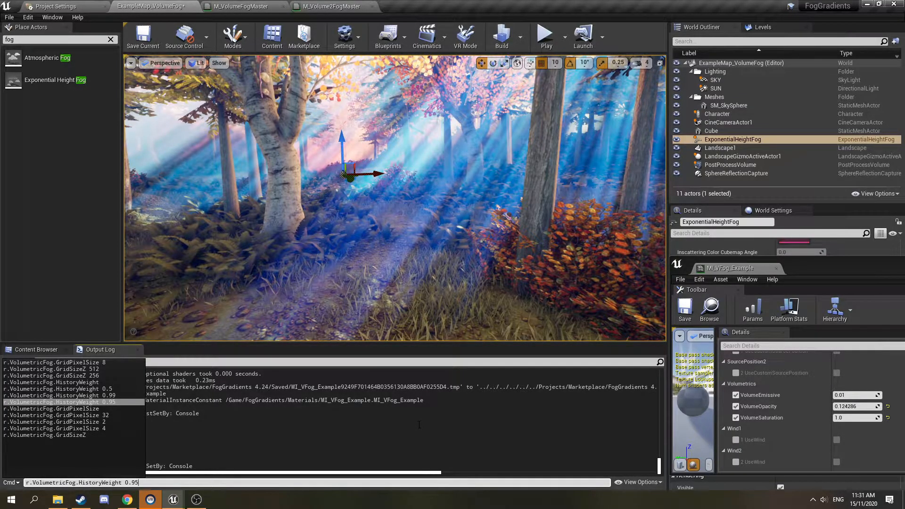
{"action": "key", "text": "Return"}
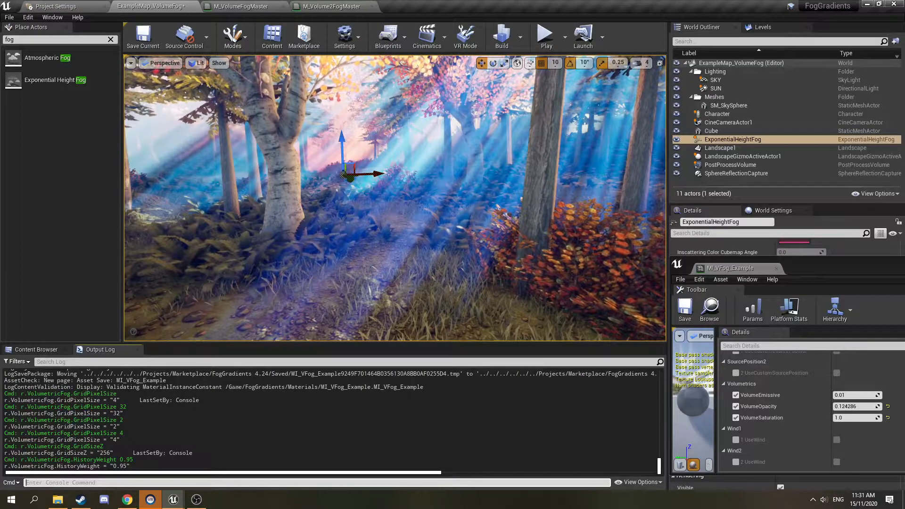
Step: Examine how the light shafts respond to camera movement around the trees and the red bush
{"action": "key", "text": "s"}
{"action": "mouse_move", "coordinate": [370, 261]}
{"action": "right_mouse_down"}
{"action": "mouse_move", "coordinate": [415, 260]}
{"action": "mouse_move", "coordinate": [358, 257]}
{"action": "right_mouse_up"}
{"action": "key", "text": "w"}
{"action": "mouse_move", "coordinate": [591, 190]}
{"action": "right_mouse_down"}
{"action": "mouse_move", "coordinate": [625, 184]}
{"action": "mouse_move", "coordinate": [585, 190]}
{"action": "mouse_move", "coordinate": [599, 187]}
{"action": "right_mouse_up"}
{"action": "key", "text": "w"}
{"action": "key", "text": "s"}
{"action": "key", "text": "w"}
{"action": "key", "text": "a"}
Step: Set r.VolumetricFog.HistoryWeight to 0.5 and check the fog while turning the camera
{"action": "left_click", "coordinate": [139, 482]}
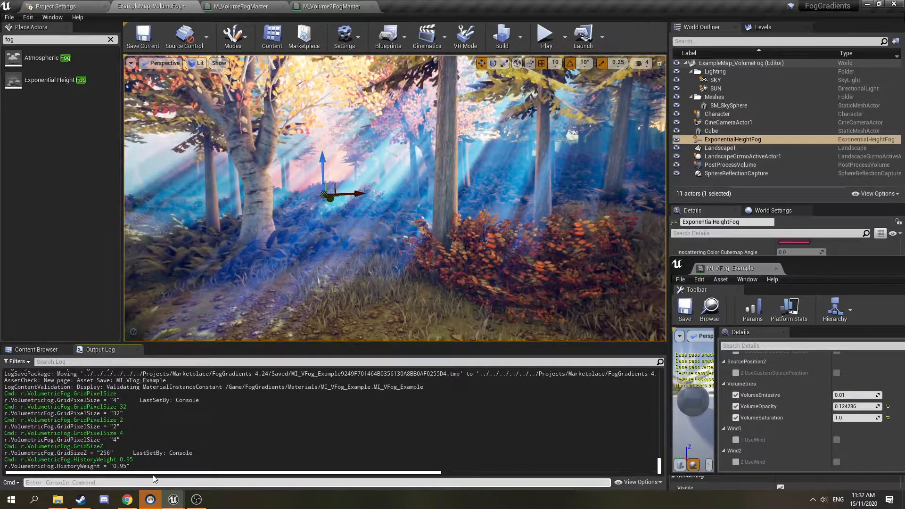
{"action": "key", "text": "Up"}
{"action": "key", "text": "BackSpace"}
{"action": "key", "text": "BackSpace"}
{"action": "type", "text": "5"}
{"action": "key", "text": "Return"}
{"action": "right_click_drag", "start_coordinate": [342, 211], "coordinate": [387, 205]}
{"action": "key", "text": "a"}
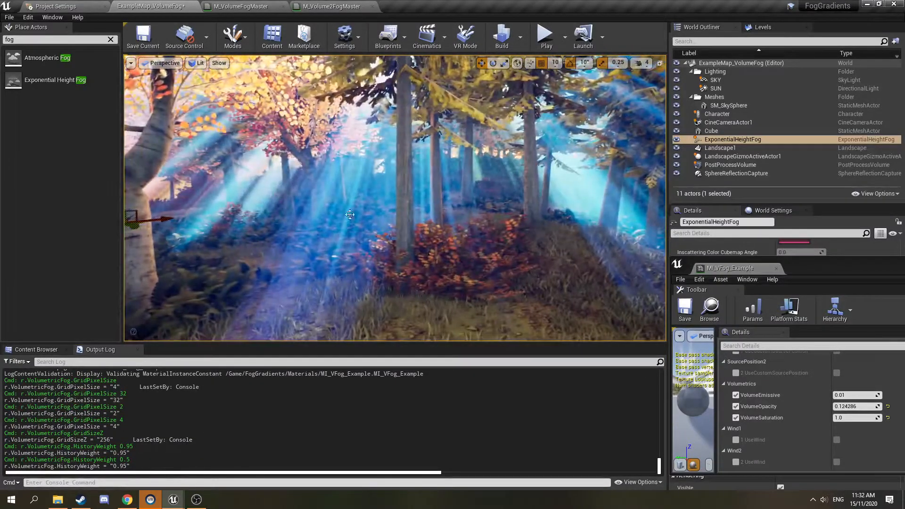
{"action": "mouse_move", "coordinate": [488, 180]}
{"action": "right_mouse_down"}
{"action": "mouse_move", "coordinate": [433, 190]}
{"action": "mouse_move", "coordinate": [469, 210]}
{"action": "mouse_move", "coordinate": [491, 197]}
{"action": "right_mouse_up"}
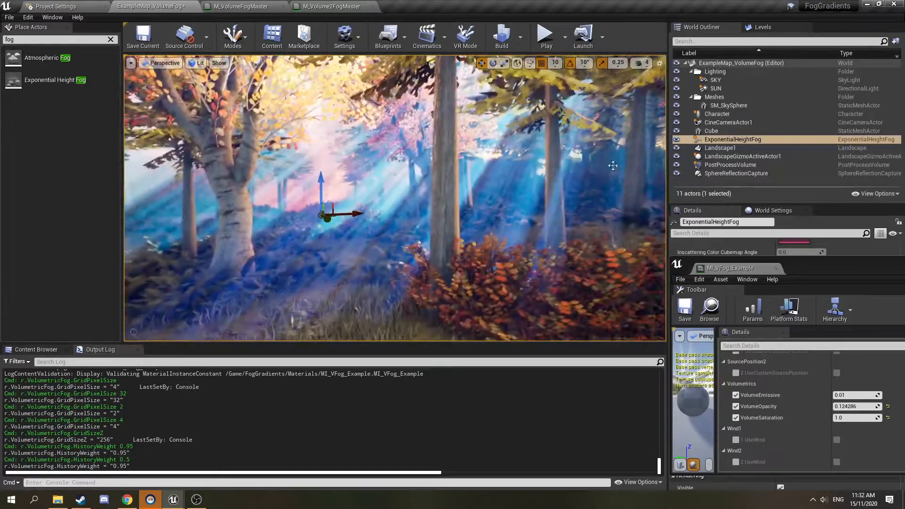
Step: Set r.VolumetricFog.HistoryWeight back to 0.95 and compare the light shafts during camera movement
{"action": "left_click", "coordinate": [49, 482]}
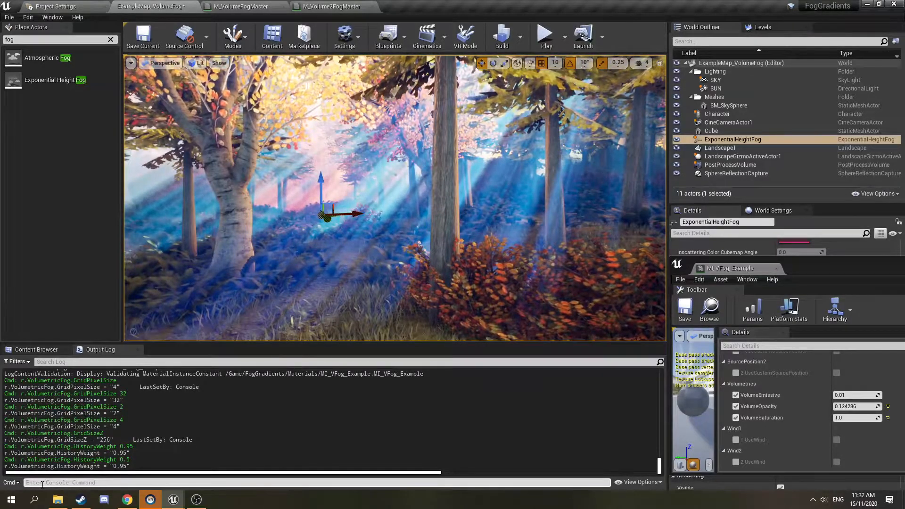
{"action": "key", "text": "Up"}
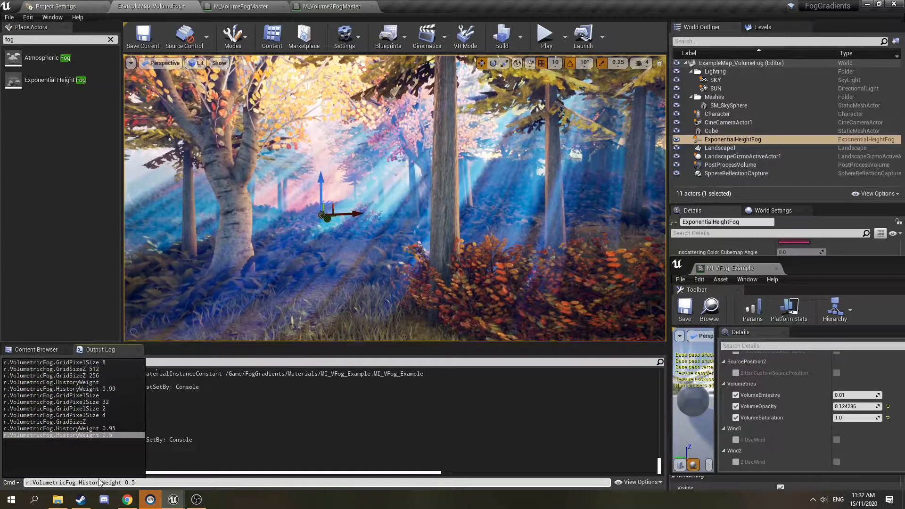
{"action": "key", "text": "BackSpace"}
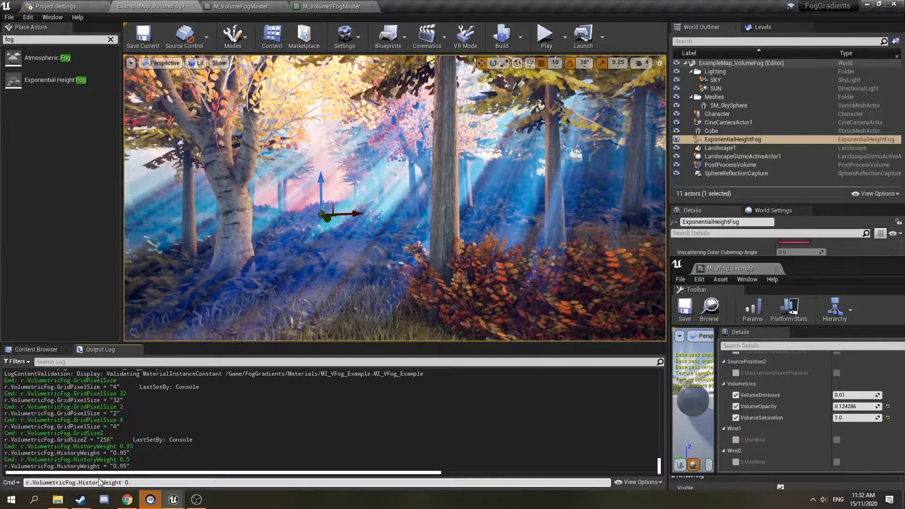
{"action": "type", "text": "95"}
{"action": "key", "text": "Return"}
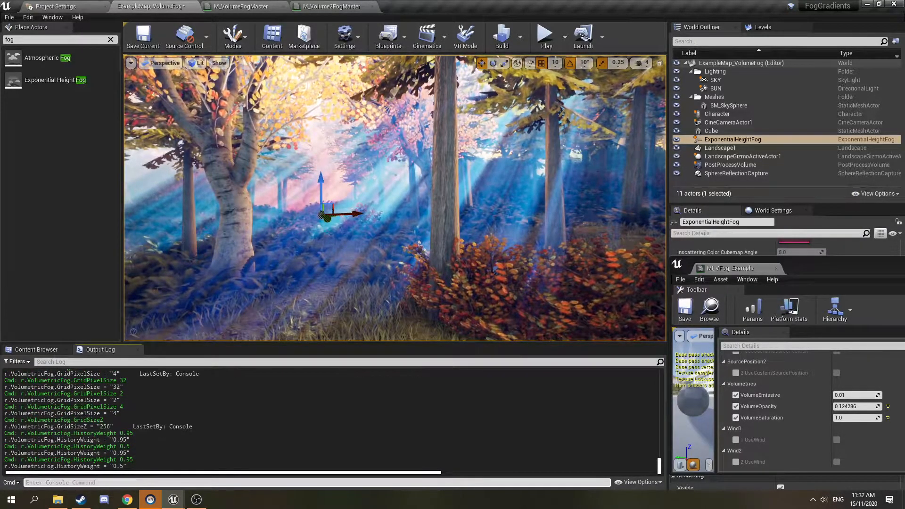
{"action": "right_click_drag", "start_coordinate": [279, 303], "coordinate": [415, 306]}
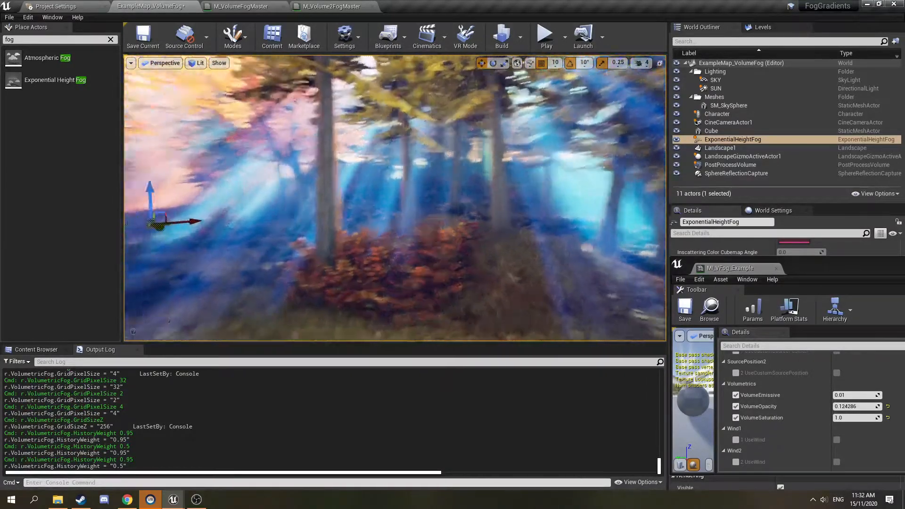
Step: Set r.VolumetricFog.HistoryWeight to 0.99 and examine the fog in different parts of the forest
{"action": "left_click", "coordinate": [97, 483]}
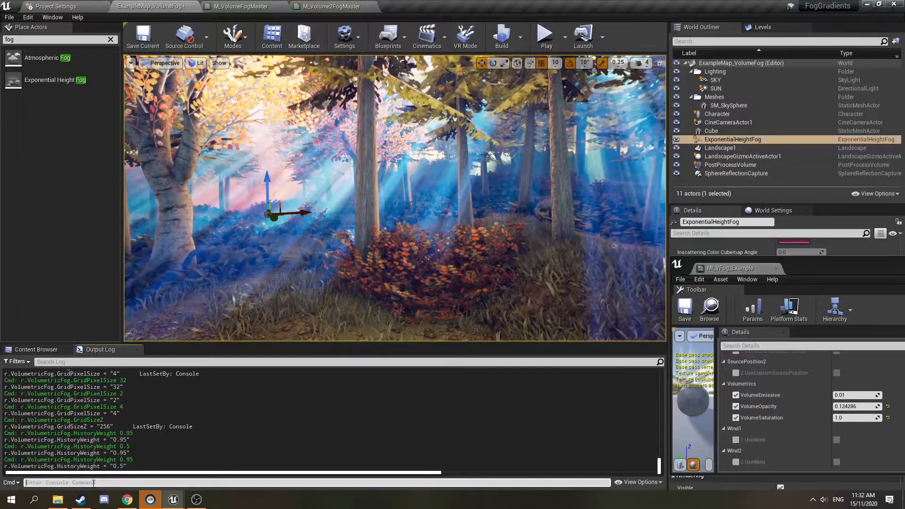
{"action": "key", "text": "Up"}
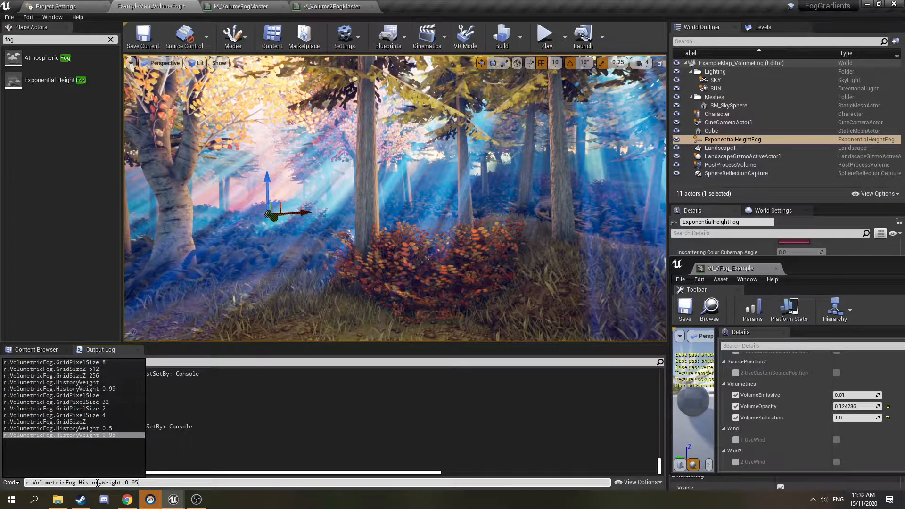
{"action": "key", "text": "BackSpace"}
{"action": "type", "text": "9"}
{"action": "key", "text": "Return"}
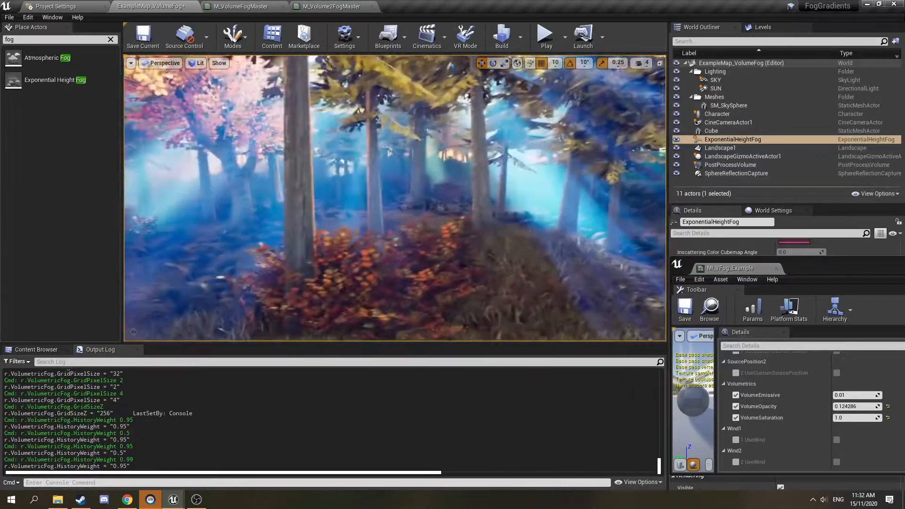
{"action": "right_click_drag", "start_coordinate": [395, 198], "coordinate": [339, 200]}
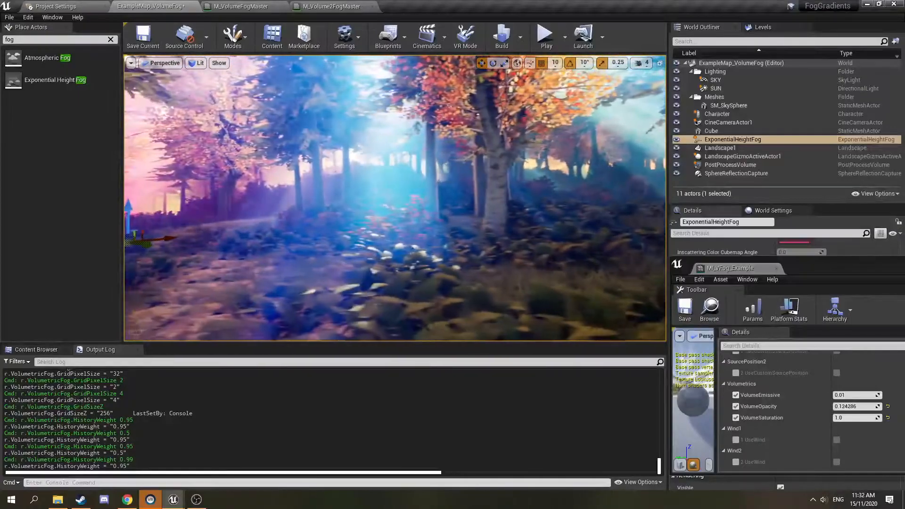
{"action": "right_click_drag", "start_coordinate": [395, 198], "coordinate": [424, 198]}
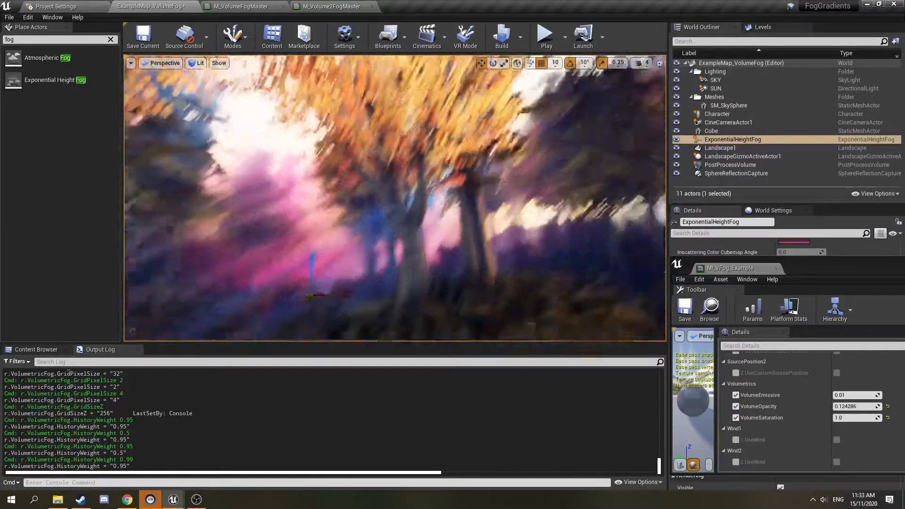
{"action": "right_click_drag", "start_coordinate": [395, 198], "coordinate": [417, 207]}
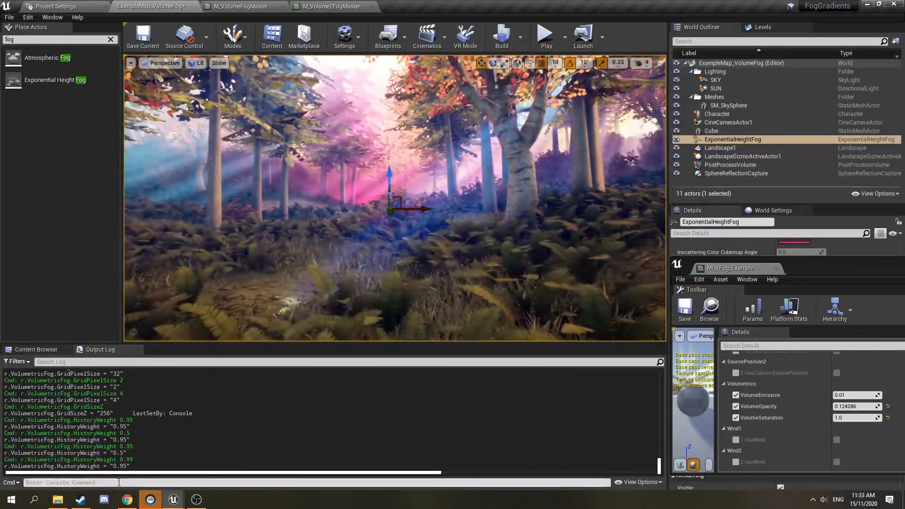
Step: Restore r.VolumetricFog.HistoryWeight to 0.95
{"action": "left_click", "coordinate": [97, 483]}
{"action": "key", "text": "Up"}
{"action": "key", "text": "Up"}
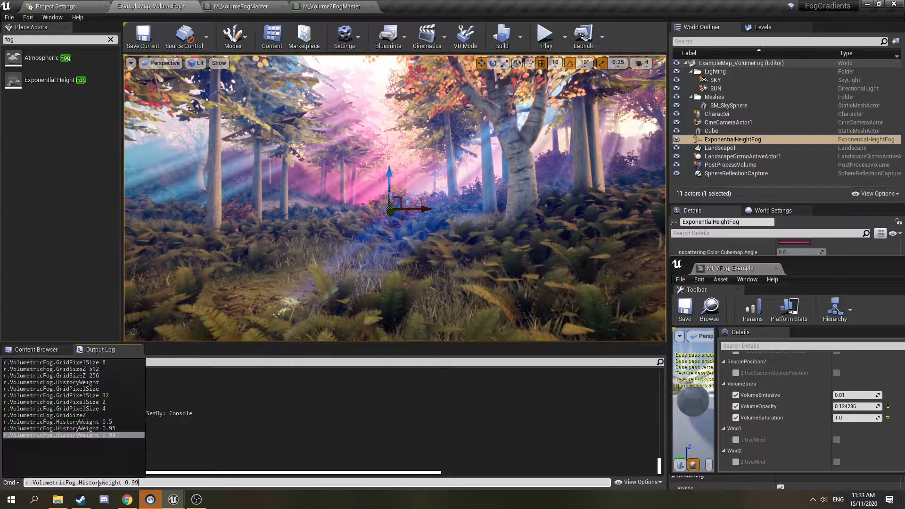
{"action": "key", "text": "Return"}
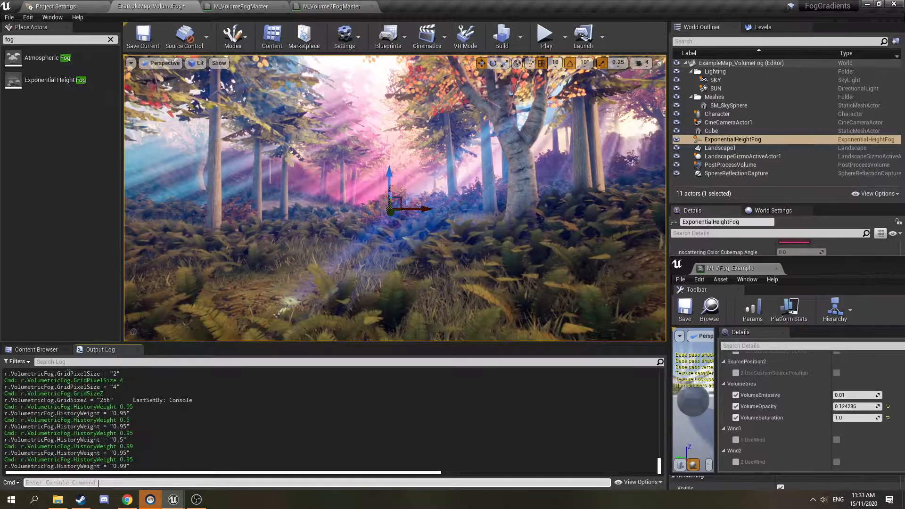
Step: Inspect the pink and blue light shafts along the forest path while moving sideways through the scene
{"action": "key", "text": "a"}
{"action": "right_click_drag", "start_coordinate": [401, 215], "coordinate": [457, 195]}
{"action": "key", "text": "d"}
{"action": "key", "text": "a"}
{"action": "key", "text": "a"}
{"action": "key", "text": "d"}
{"action": "right_click_drag", "start_coordinate": [395, 198], "coordinate": [330, 195]}
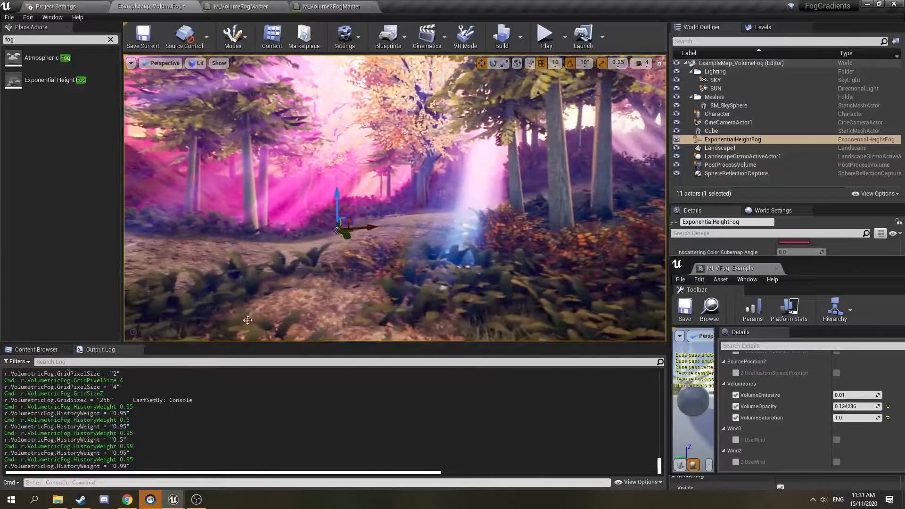
Step: Move the MI_VFog_Example material instance editor over the level view and enable 1 UseWind in its Wind1 group
{"action": "left_click", "coordinate": [36, 349]}
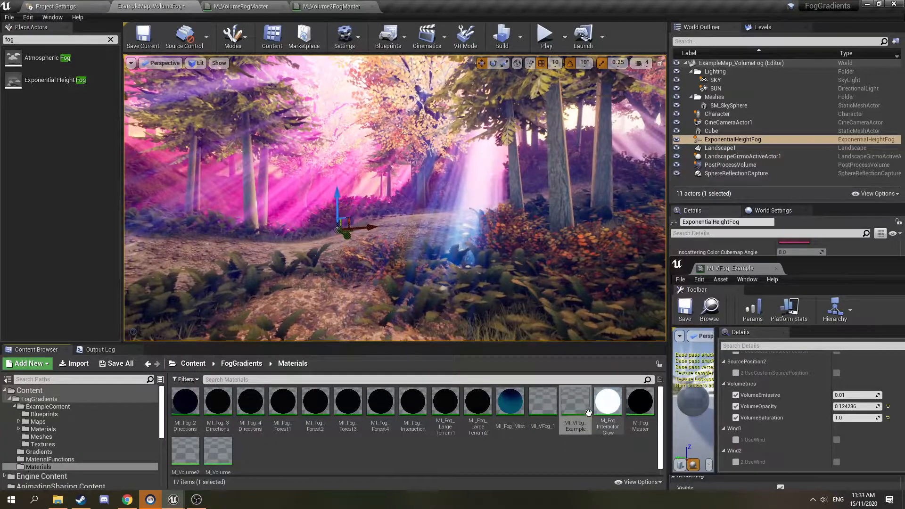
{"action": "left_click_drag", "start_coordinate": [731, 268], "coordinate": [577, 234]}
{"action": "scroll", "coordinate": [627, 390], "scroll_direction": "up", "scroll_amount": 3}
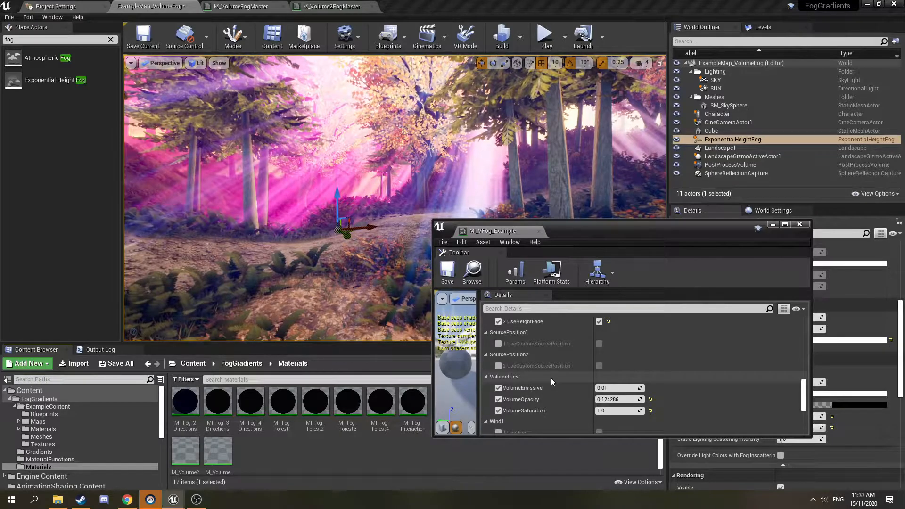
{"action": "scroll", "coordinate": [497, 373], "scroll_direction": "down", "scroll_amount": 3}
{"action": "left_click", "coordinate": [498, 372]}
{"action": "left_click", "coordinate": [600, 373]}
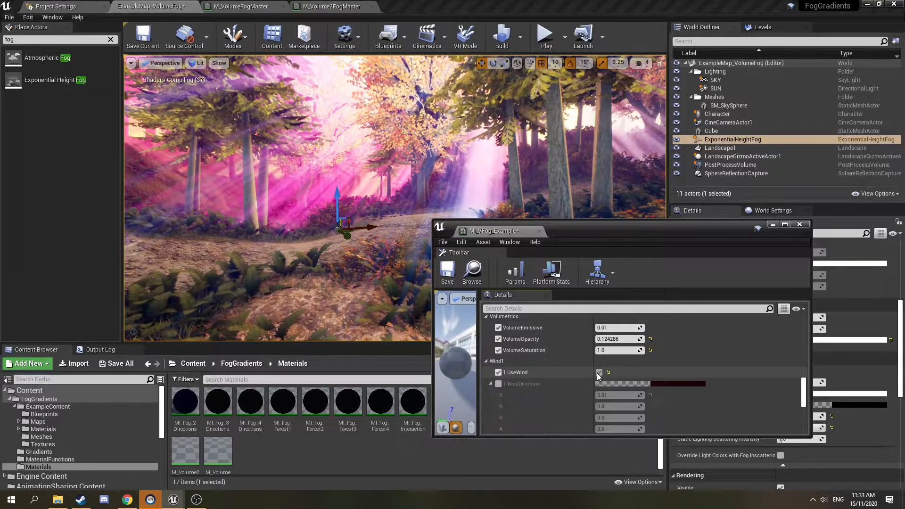
{"action": "scroll", "coordinate": [624, 379], "scroll_direction": "down", "scroll_amount": 2}
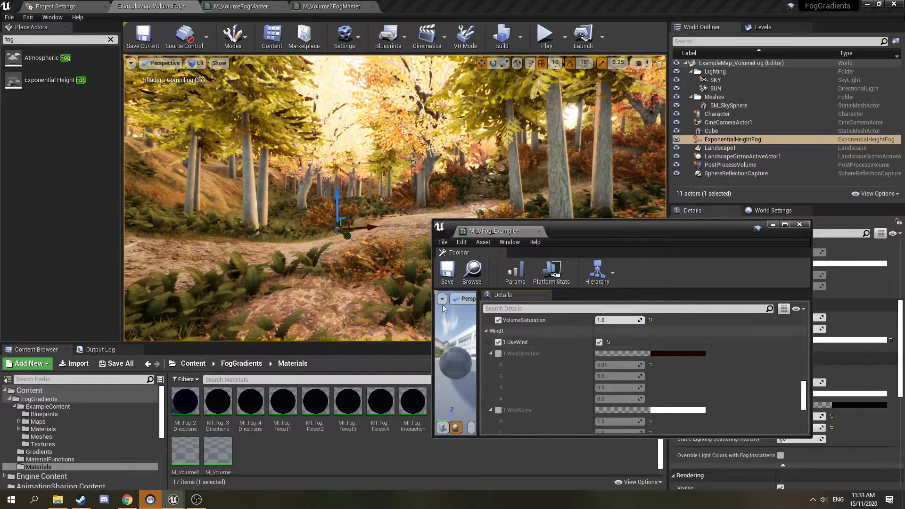
{"action": "mouse_move", "coordinate": [604, 224]}
{"action": "left_mouse_down"}
{"action": "mouse_move", "coordinate": [651, 406]}
{"action": "mouse_move", "coordinate": [593, 218]}
{"action": "left_mouse_up"}
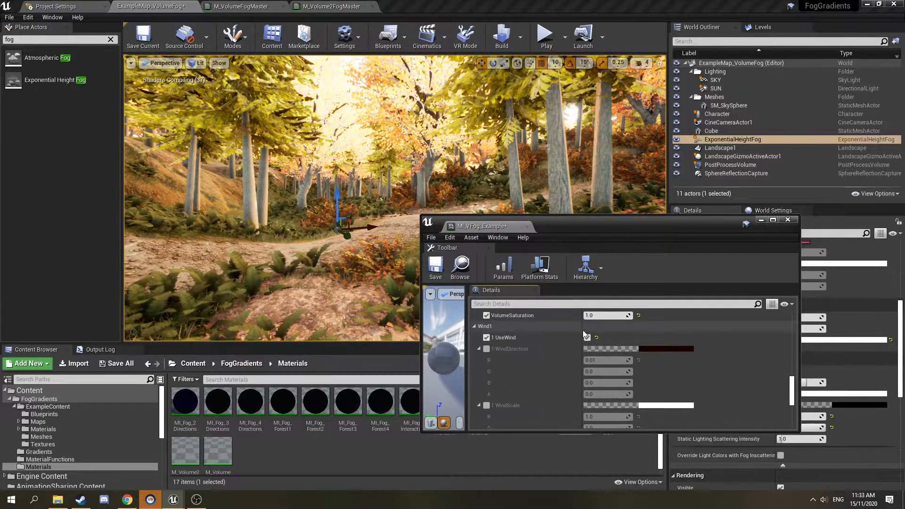
Step: Enable the overrides for 1 WindStrength, 1 WindScale and 1 WindDirection in the Wind1 group
{"action": "scroll", "coordinate": [501, 339], "scroll_direction": "down", "scroll_amount": 2}
{"action": "scroll", "coordinate": [496, 329], "scroll_direction": "down", "scroll_amount": 3}
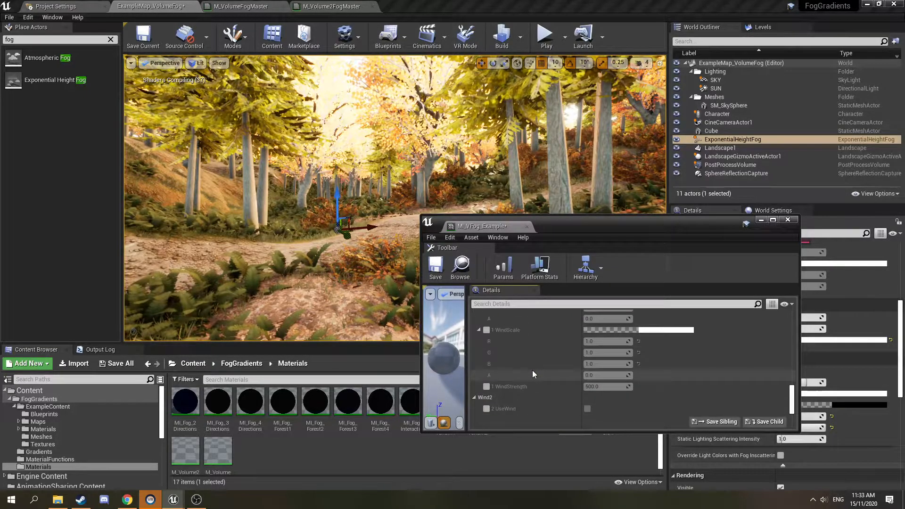
{"action": "left_click", "coordinate": [486, 387]}
{"action": "scroll", "coordinate": [519, 376], "scroll_direction": "up", "scroll_amount": 3}
{"action": "left_click", "coordinate": [488, 376]}
{"action": "scroll", "coordinate": [490, 363], "scroll_direction": "up", "scroll_amount": 2}
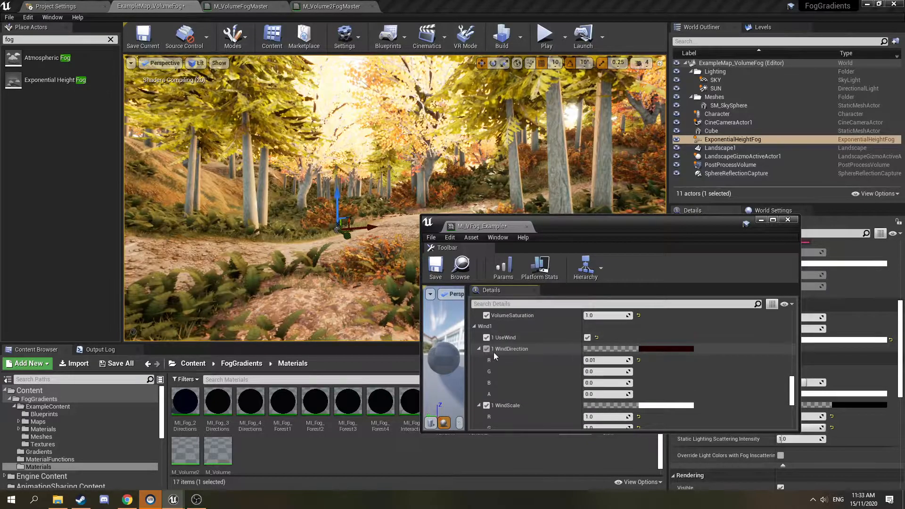
{"action": "left_click", "coordinate": [488, 350]}
{"action": "scroll", "coordinate": [543, 353], "scroll_direction": "down", "scroll_amount": 4}
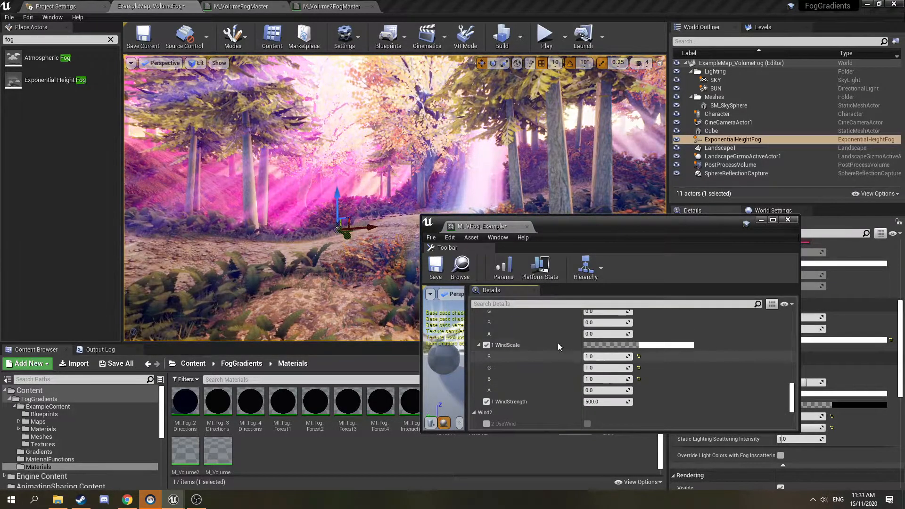
Step: Raise 1 WindStrength to about 4135.6 and the R component of 1 WindDirection to about 0.848
{"action": "mouse_move", "coordinate": [608, 401]}
{"action": "left_mouse_down"}
{"action": "mouse_move", "coordinate": [646, 401]}
{"action": "mouse_move", "coordinate": [605, 402]}
{"action": "left_mouse_up"}
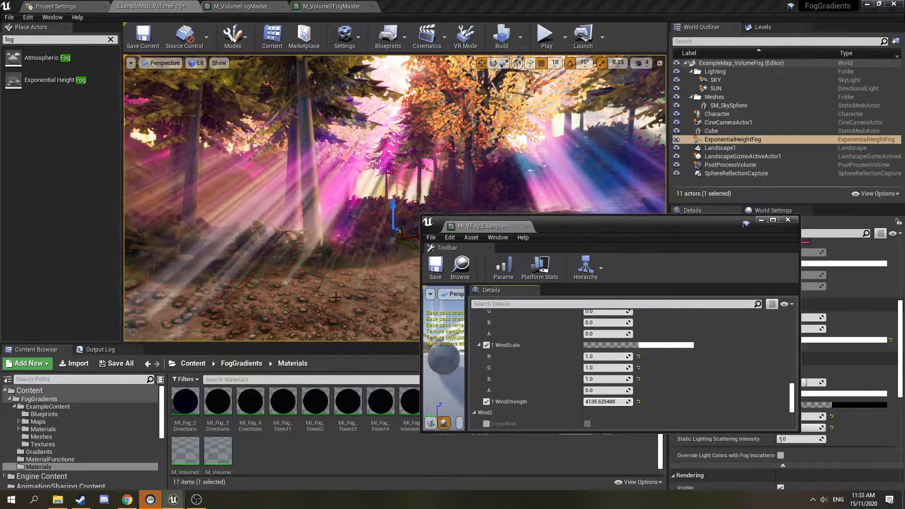
{"action": "scroll", "coordinate": [608, 358], "scroll_direction": "up", "scroll_amount": 3}
{"action": "left_click_drag", "start_coordinate": [609, 345], "coordinate": [646, 345]}
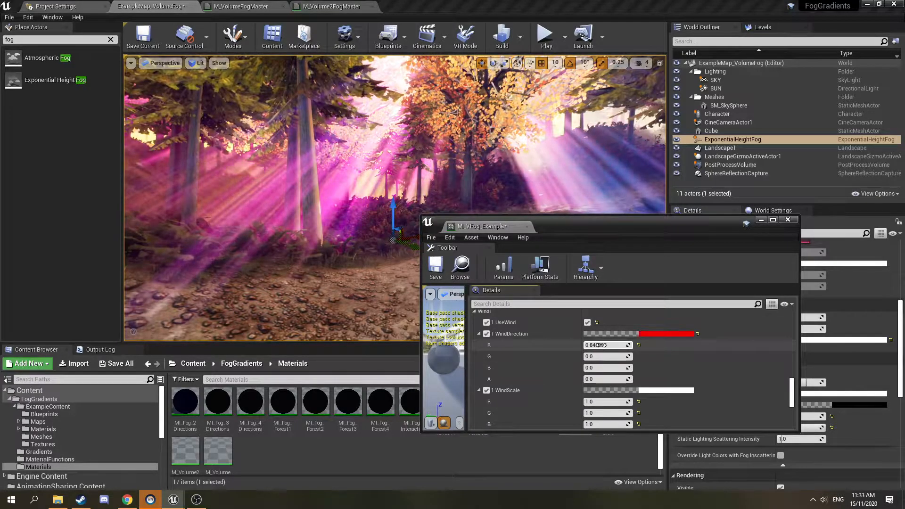
Step: Try 20 and 10 as the color value of 1 WindScale, then settle on 5
{"action": "left_click", "coordinate": [606, 391]}
{"action": "left_click", "coordinate": [745, 408]}
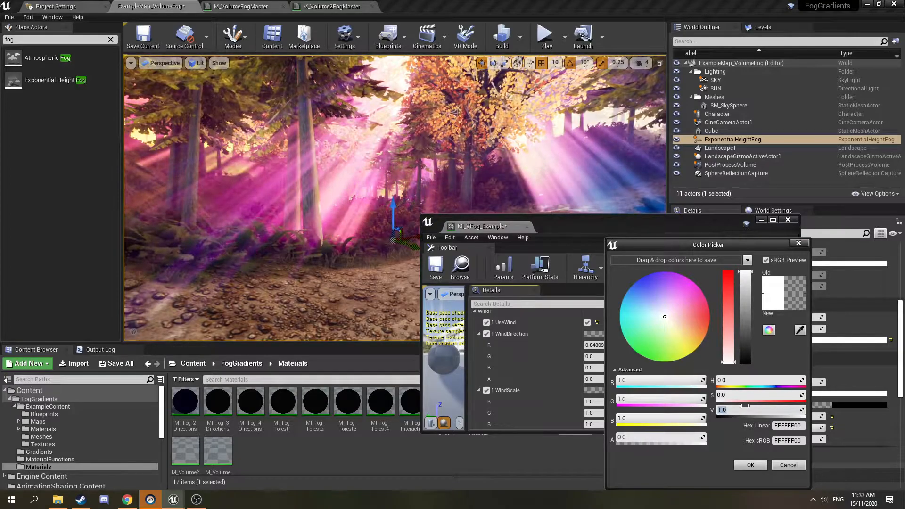
{"action": "type", "text": "20"}
{"action": "key", "text": "Return"}
{"action": "type", "text": "10"}
{"action": "key", "text": "Return"}
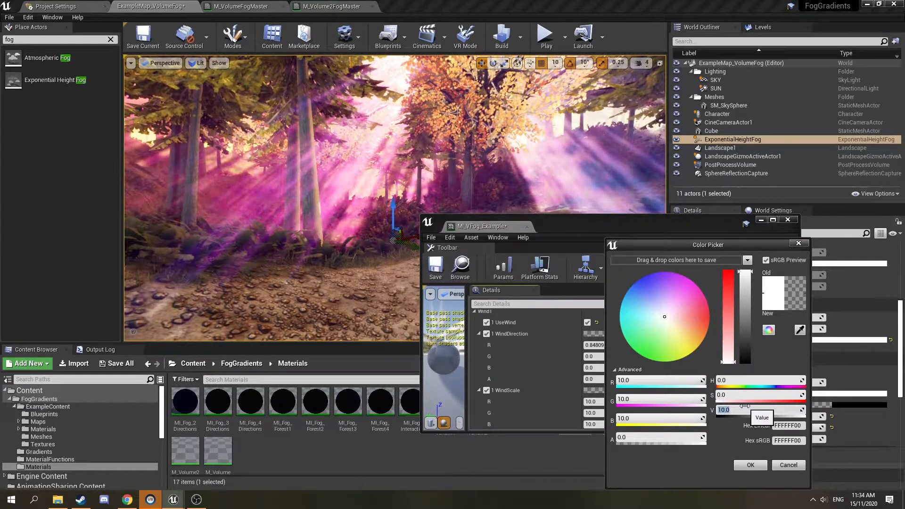
{"action": "key", "text": "Return"}
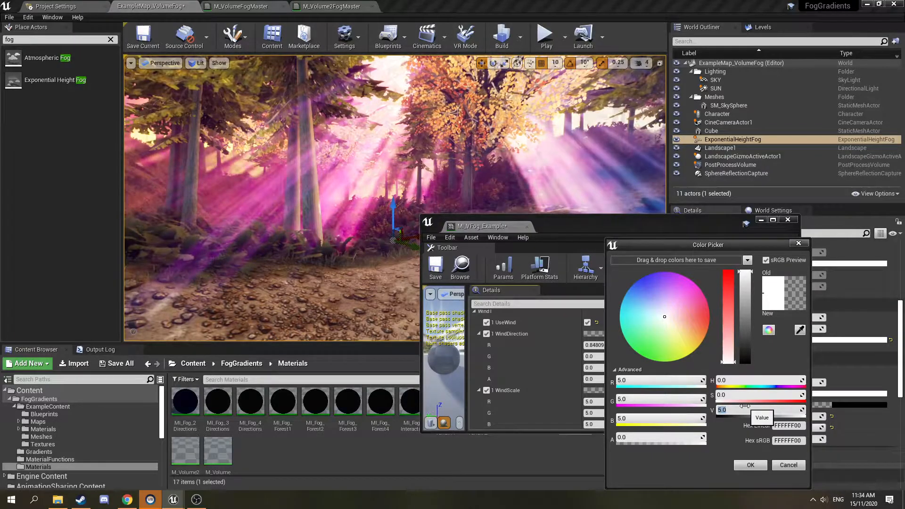
Step: Set the blue component of 1 WindScale to 10 and check the wind-driven fog in the forest
{"action": "left_click", "coordinate": [644, 419]}
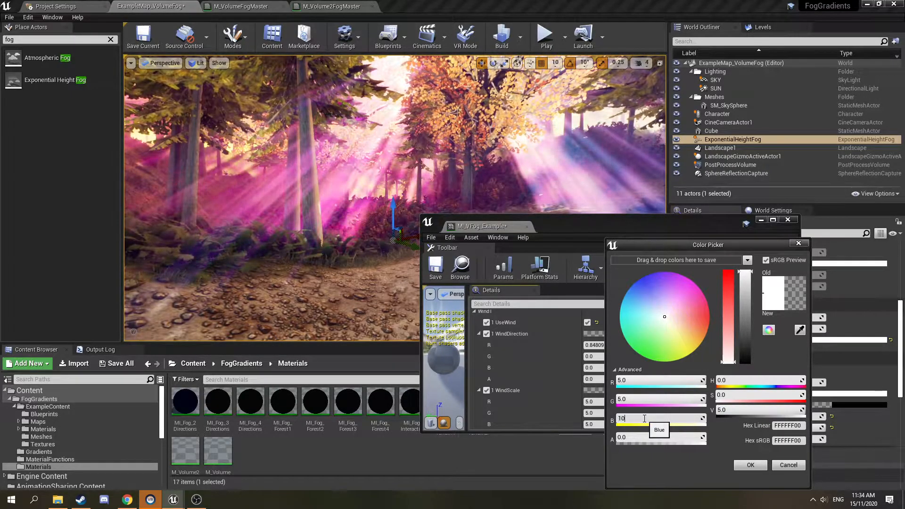
{"action": "type", "text": "10"}
{"action": "key", "text": "Return"}
{"action": "right_click_drag", "start_coordinate": [377, 189], "coordinate": [353, 189]}
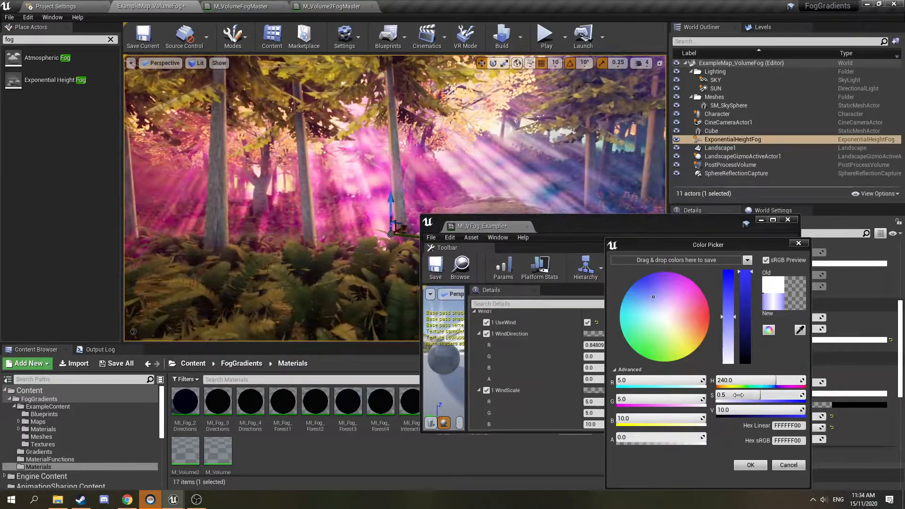
Step: Set the R component of 1 WindDirection to about 2.82 and its G component to about -1.504, checking the fog movement in the forest
{"action": "left_click", "coordinate": [751, 468]}
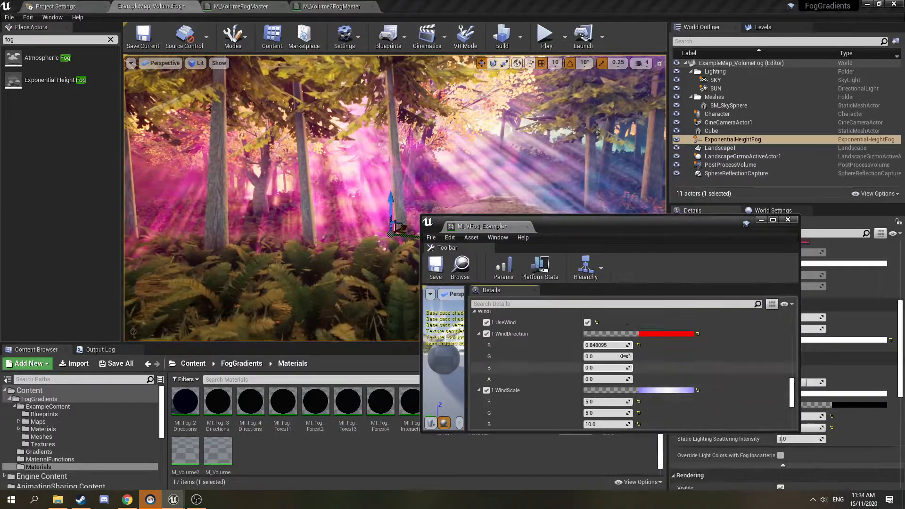
{"action": "left_click_drag", "start_coordinate": [597, 346], "coordinate": [606, 346]}
{"action": "right_click_drag", "start_coordinate": [372, 198], "coordinate": [316, 194]}
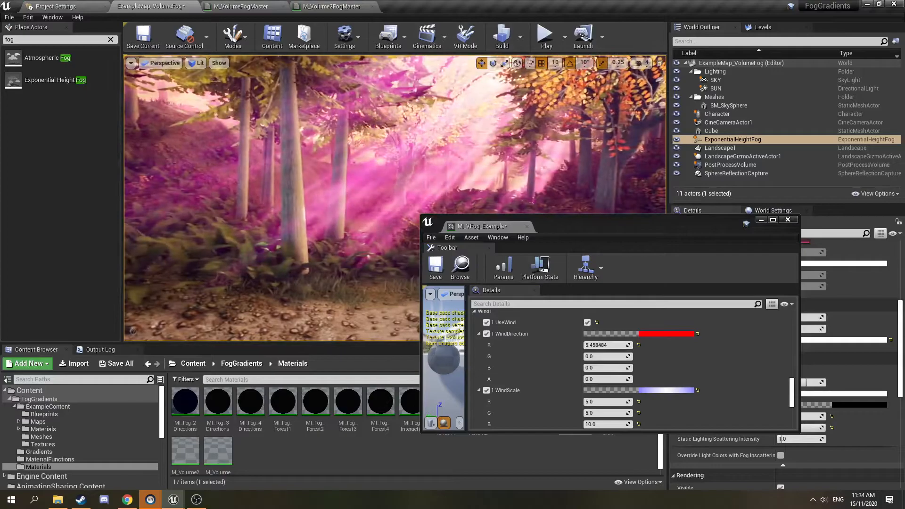
{"action": "left_click_drag", "start_coordinate": [596, 356], "coordinate": [594, 356]}
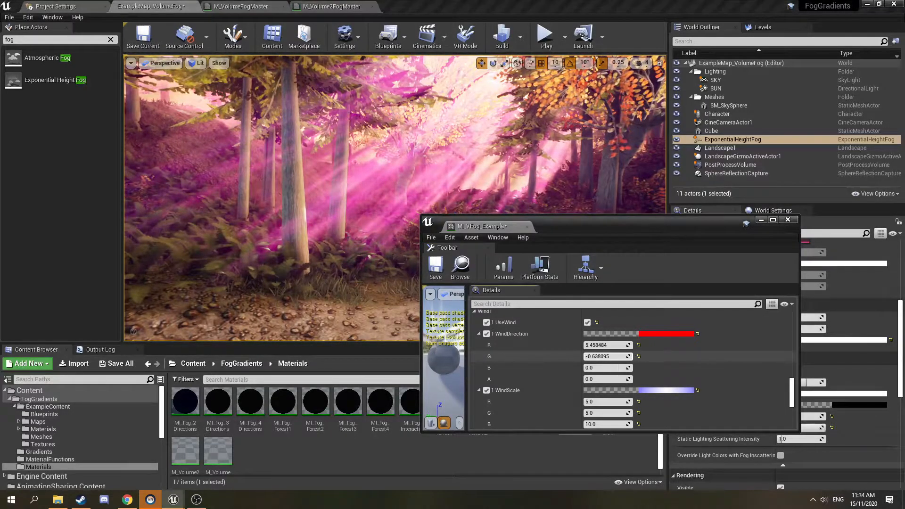
{"action": "right_click_drag", "start_coordinate": [401, 226], "coordinate": [462, 229]}
{"action": "mouse_move", "coordinate": [606, 343]}
{"action": "left_mouse_down"}
{"action": "mouse_move", "coordinate": [595, 344]}
{"action": "mouse_move", "coordinate": [615, 356]}
{"action": "left_mouse_up"}
{"action": "right_click_drag", "start_coordinate": [401, 226], "coordinate": [447, 226]}
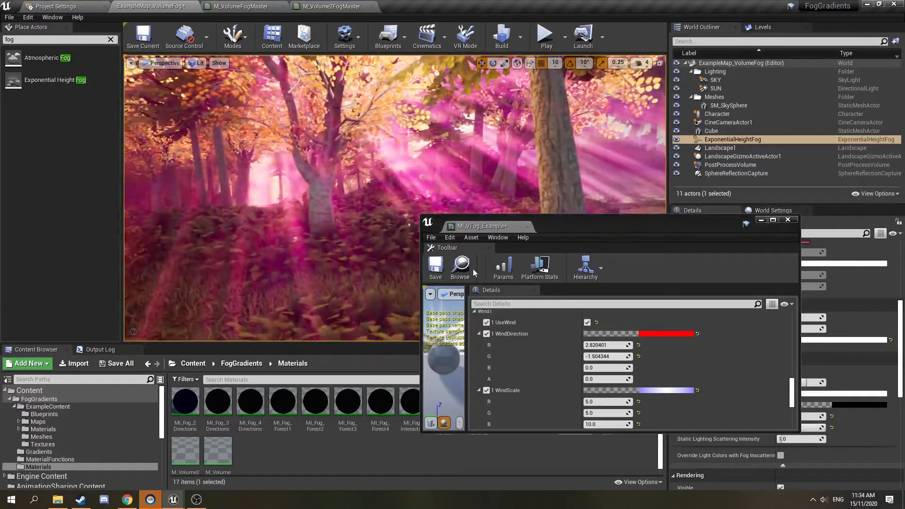
Step: Set the color value (V) of 1 WindScale to 5 and check the fog among the trees
{"action": "scroll", "coordinate": [638, 367], "scroll_direction": "down", "scroll_amount": 2}
{"action": "left_click", "coordinate": [601, 361]}
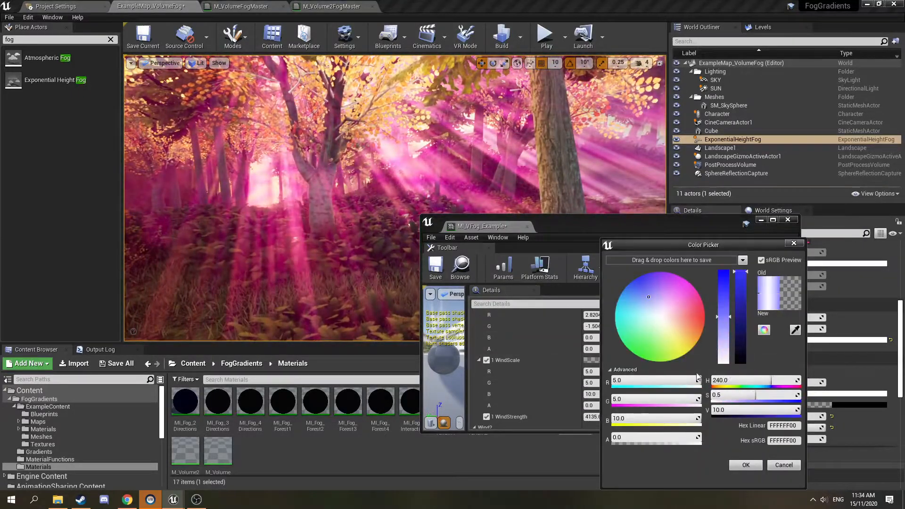
{"action": "left_click", "coordinate": [736, 408]}
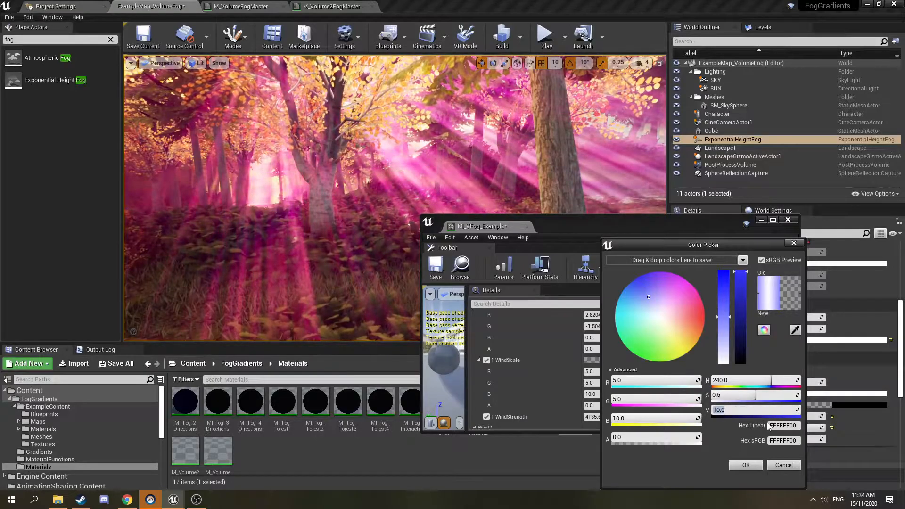
{"action": "type", "text": "5"}
{"action": "key", "text": "Return"}
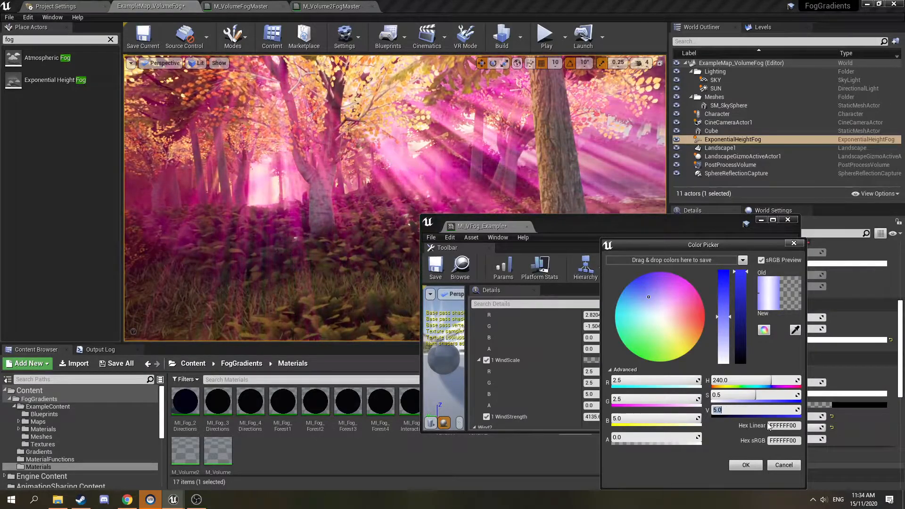
{"action": "right_click_drag", "start_coordinate": [491, 179], "coordinate": [433, 165]}
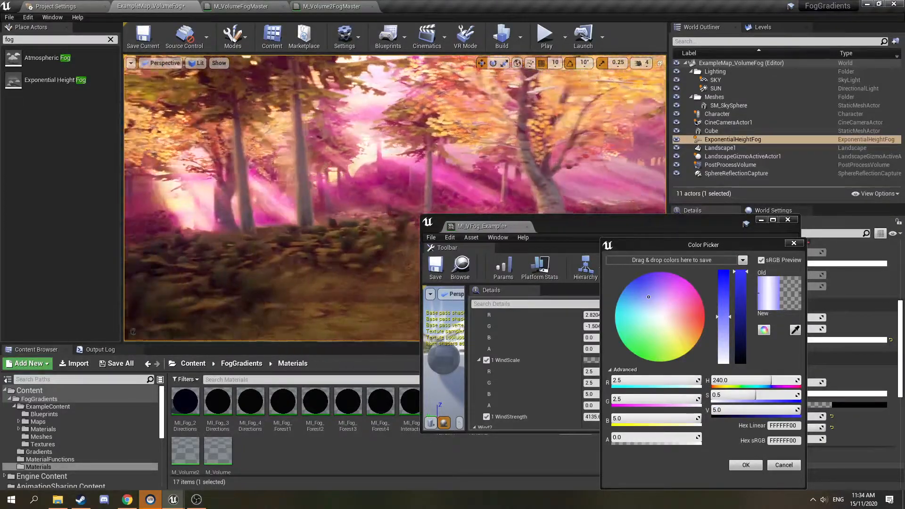
{"action": "left_click", "coordinate": [746, 465]}
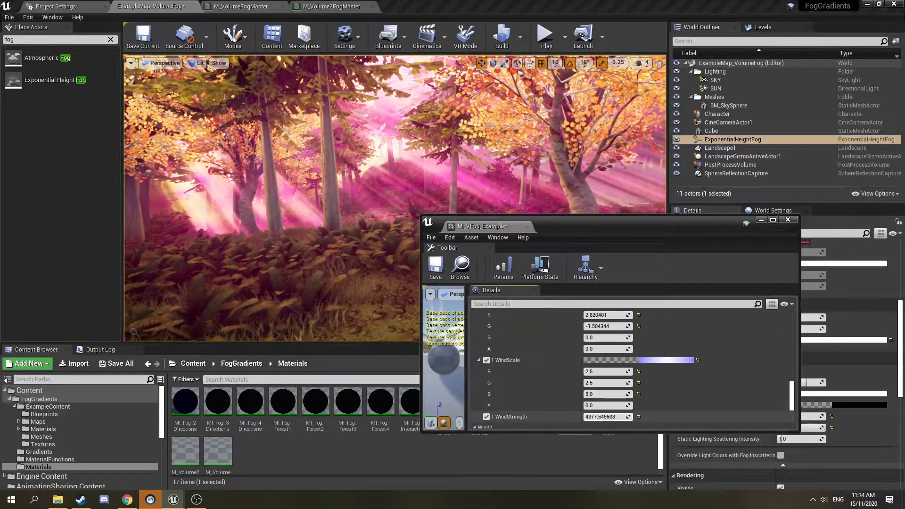
Step: Raise 1 WindStrength to about 13653 and move the material instance window aside to view the forest fog
{"action": "right_click", "coordinate": [597, 419]}
{"action": "right_click_drag", "start_coordinate": [490, 180], "coordinate": [384, 189]}
{"action": "left_click_drag", "start_coordinate": [609, 227], "coordinate": [763, 256]}
{"action": "right_click_drag", "start_coordinate": [447, 200], "coordinate": [447, 200]}
Step: Set the console variable r.VolumetricFog.HistoryWeight to 0.9 and check the moving fog
{"action": "key", "text": "grave"}
{"action": "key", "text": "Up"}
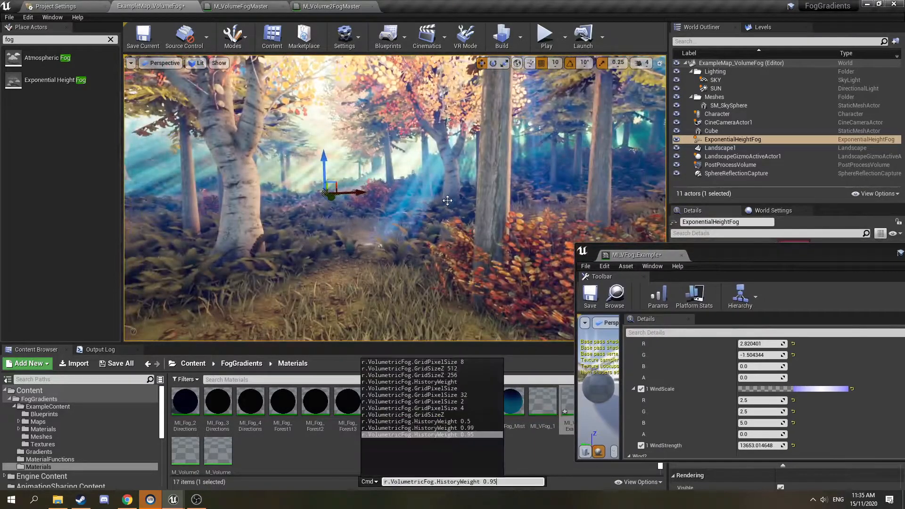
{"action": "key", "text": "Return"}
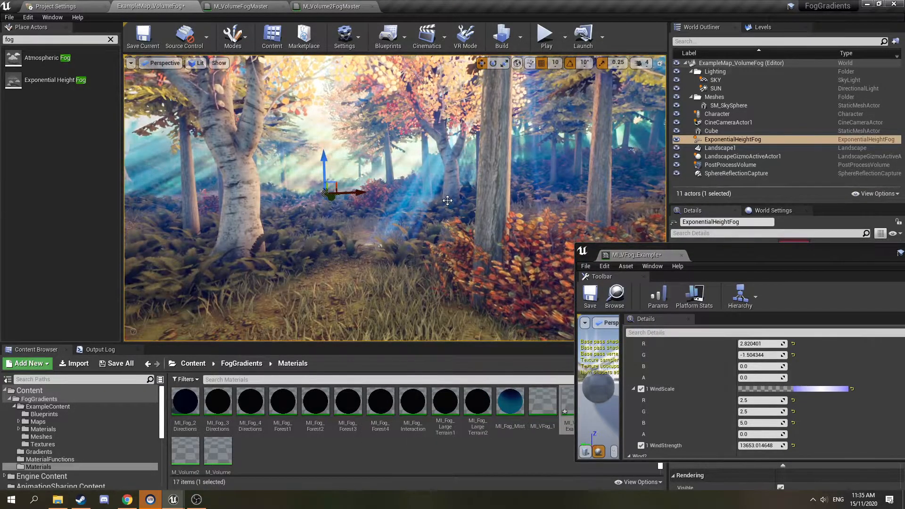
{"action": "right_click_drag", "start_coordinate": [436, 202], "coordinate": [425, 198]}
Step: Set the console variable r.VolumetricFog.GridPixelSize to 4, reusing the earlier command from the console history
{"action": "key", "text": "grave"}
{"action": "key", "text": "Up"}
{"action": "key", "text": "Up"}
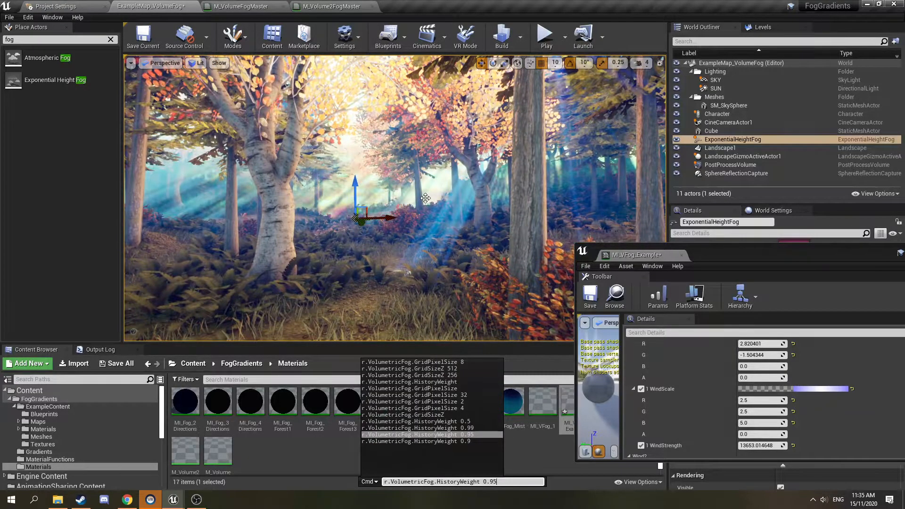
{"action": "key", "text": "Up"}
{"action": "key", "text": "Up"}
{"action": "key", "text": "Up"}
{"action": "key", "text": "Up"}
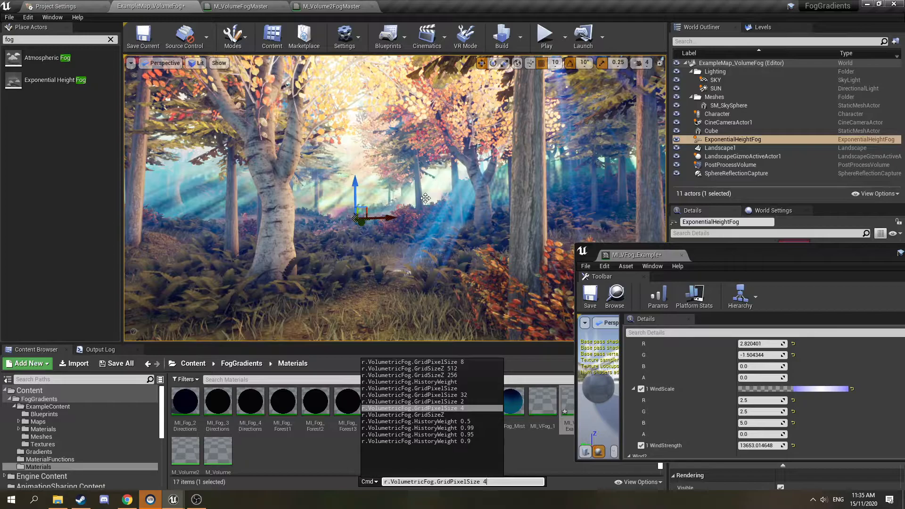
{"action": "key", "text": "Return"}
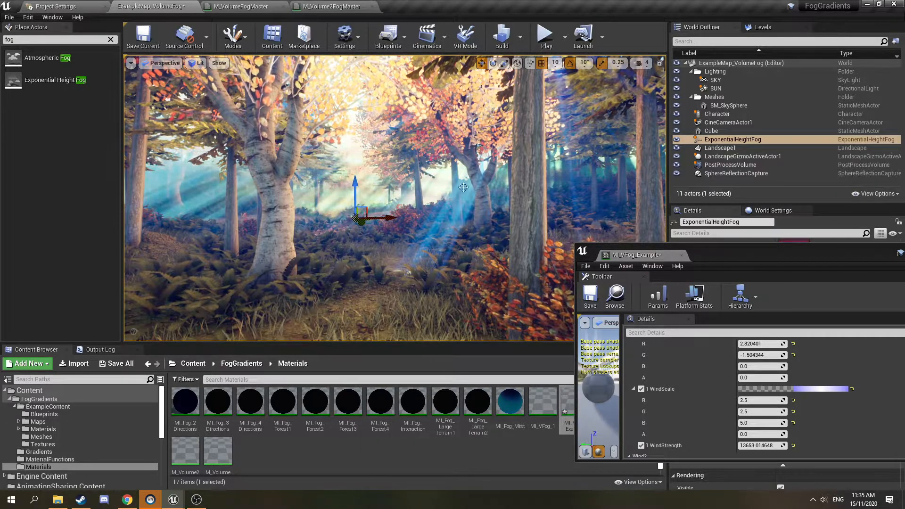
Step: Run r.VolumetricFog.HistoryWeight 0.9 again from the console history and inspect the fog throughout the forest
{"action": "key", "text": "grave"}
{"action": "key", "text": "Up"}
{"action": "key", "text": "Up"}
{"action": "key", "text": "Up"}
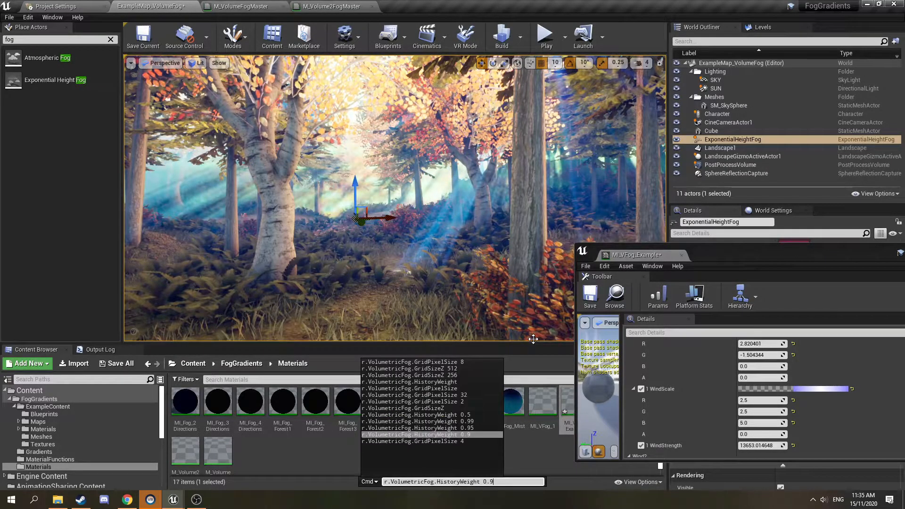
{"action": "key", "text": "Return"}
{"action": "mouse_move", "coordinate": [533, 339]}
{"action": "right_mouse_down"}
{"action": "mouse_move", "coordinate": [507, 361]}
{"action": "mouse_move", "coordinate": [536, 335]}
{"action": "right_mouse_up"}
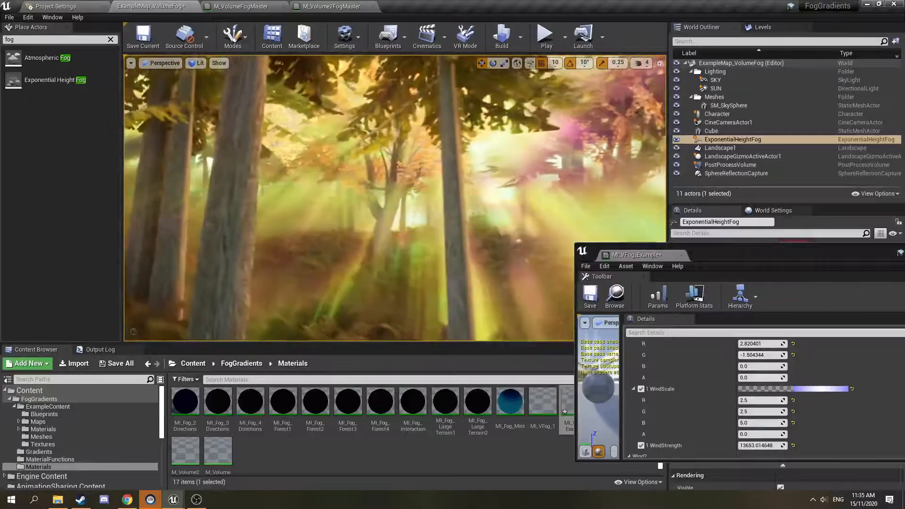
{"action": "right_click_drag", "start_coordinate": [536, 334], "coordinate": [561, 325]}
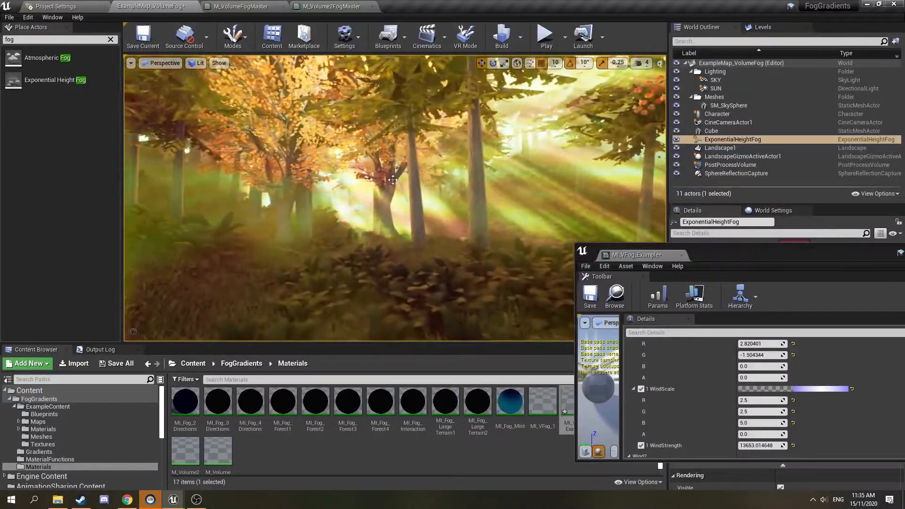